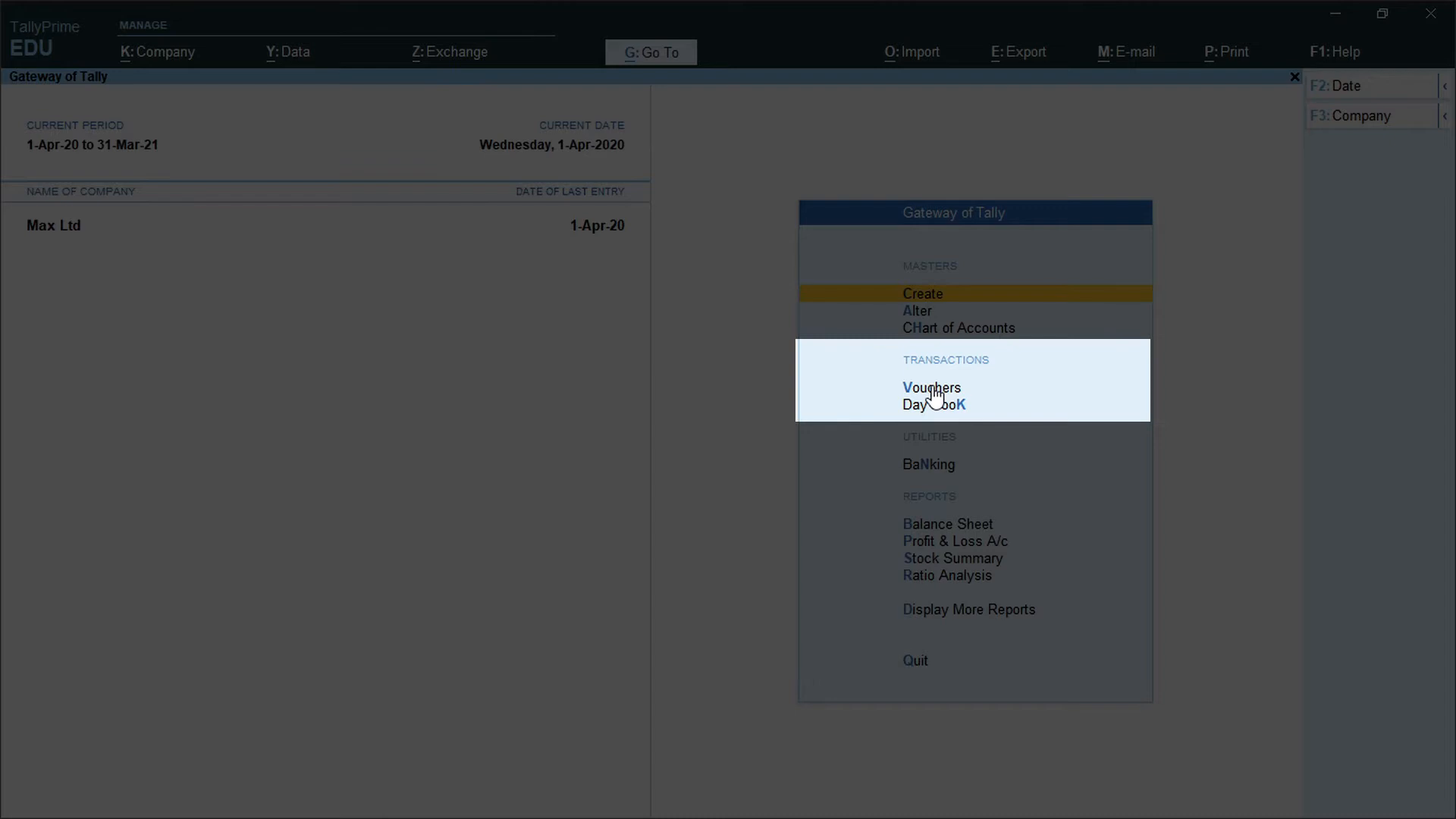
Open accounting voucher entry for Max Ltd.
{"action": "key", "text": "Down"}
{"action": "key", "text": "Down"}
{"action": "key", "text": "Down"}
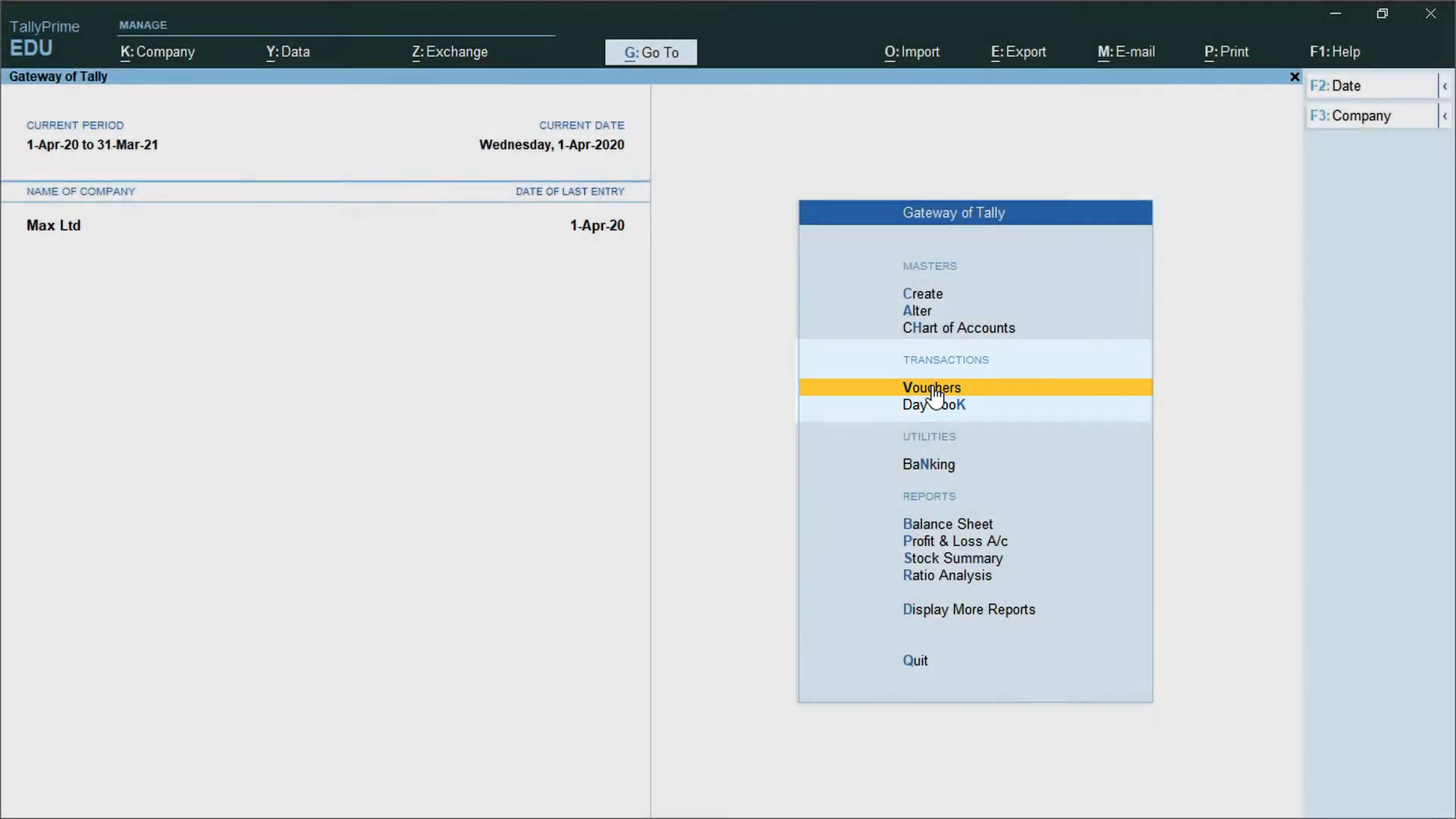
{"action": "left_click", "coordinate": [932, 389]}
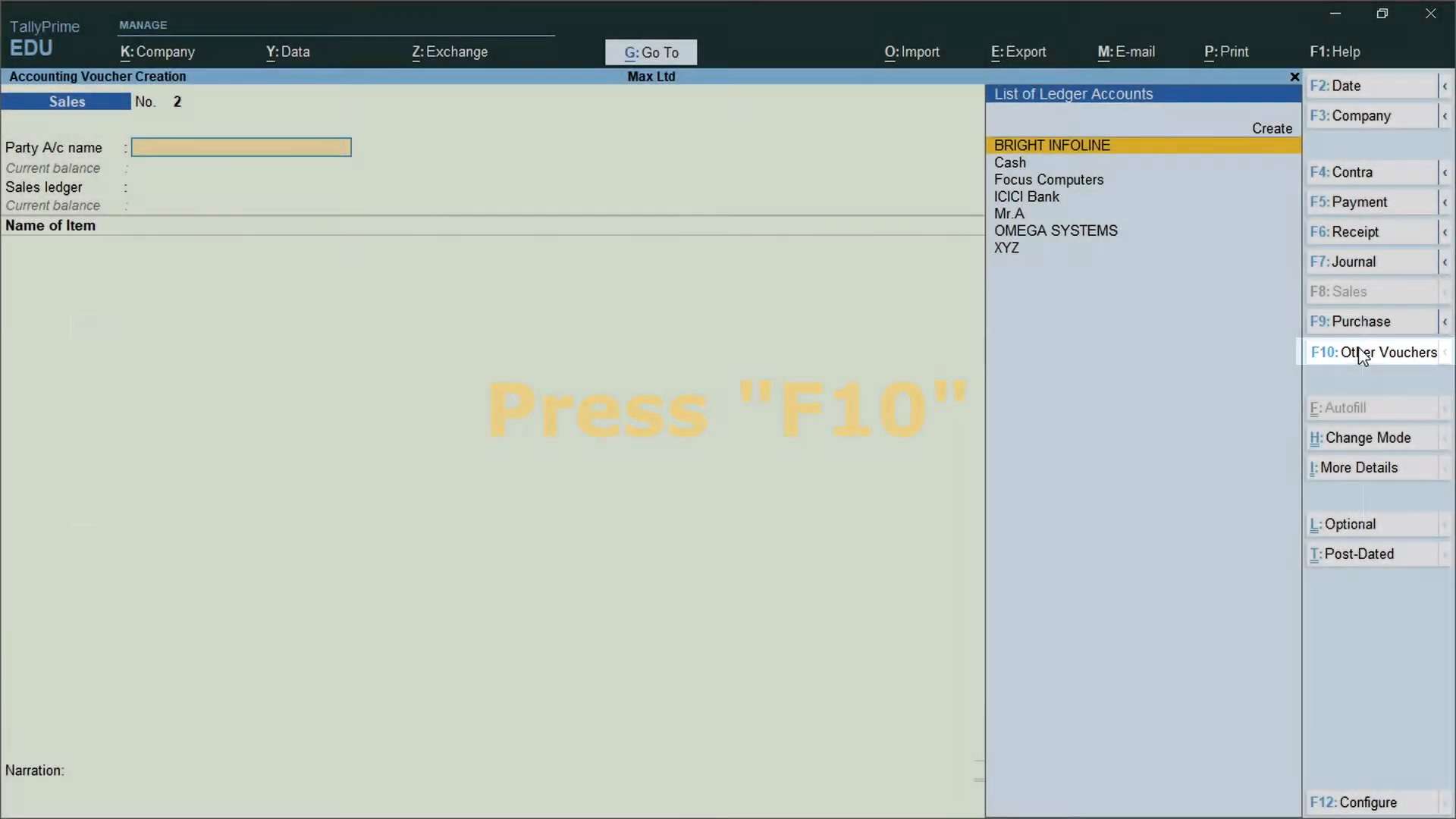
Change the voucher type from the list of accounting vouchers to Debit Note.
{"action": "left_click", "coordinate": [1361, 350]}
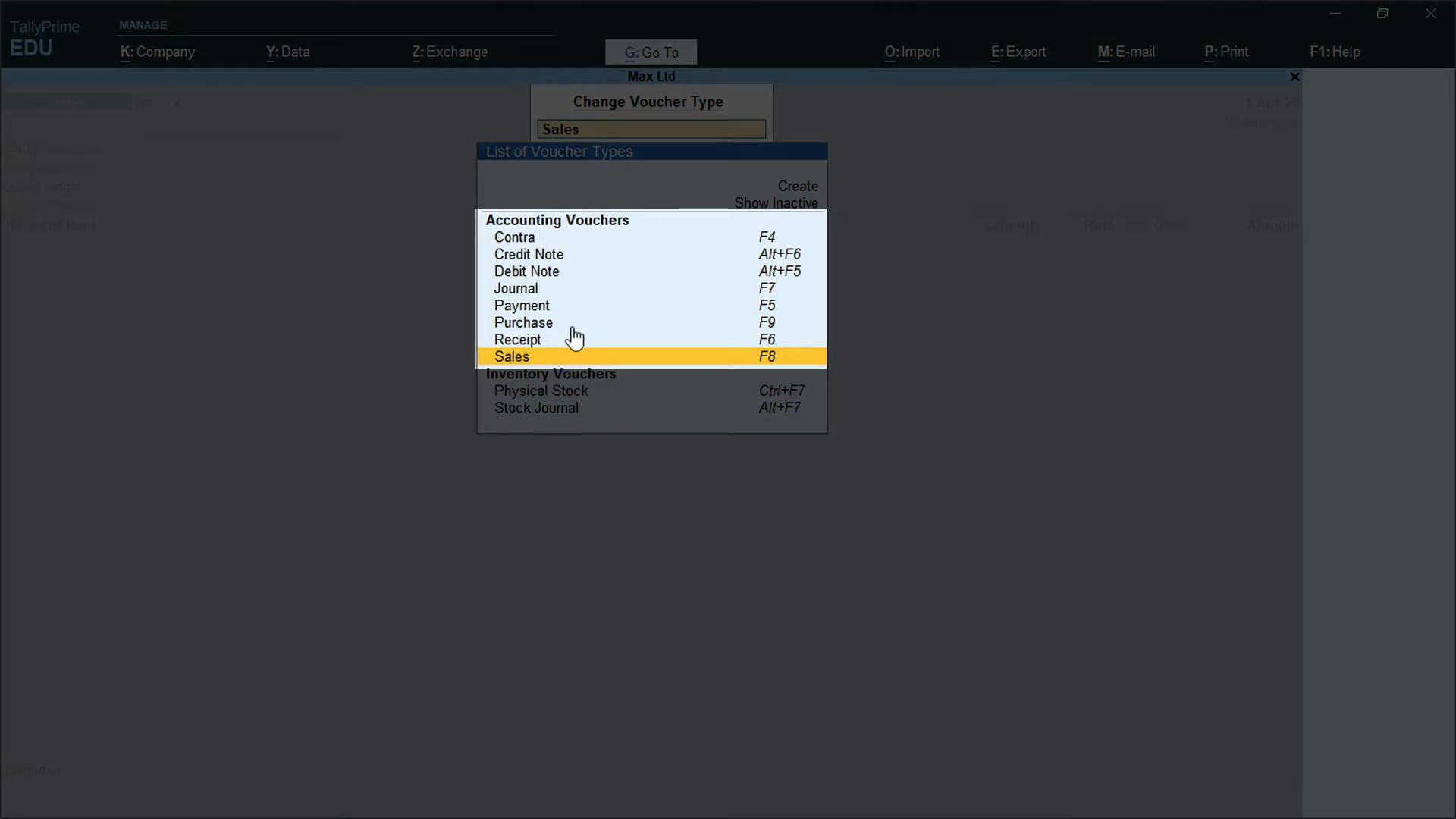
{"action": "key", "text": "Up"}
{"action": "key", "text": "Up"}
{"action": "key", "text": "Up"}
{"action": "key", "text": "Up"}
{"action": "key", "text": "Up"}
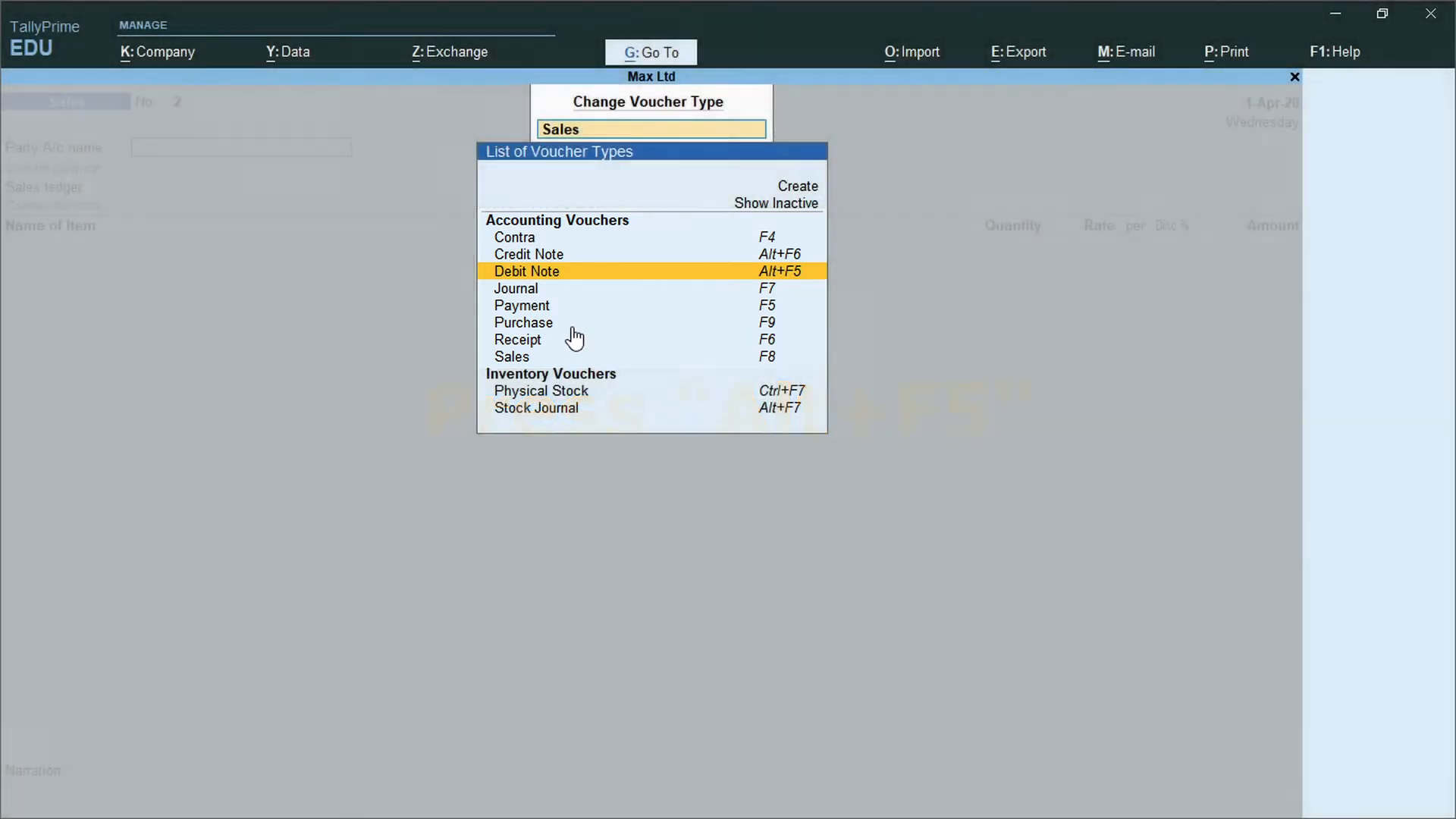
{"action": "key", "text": "alt+F5"}
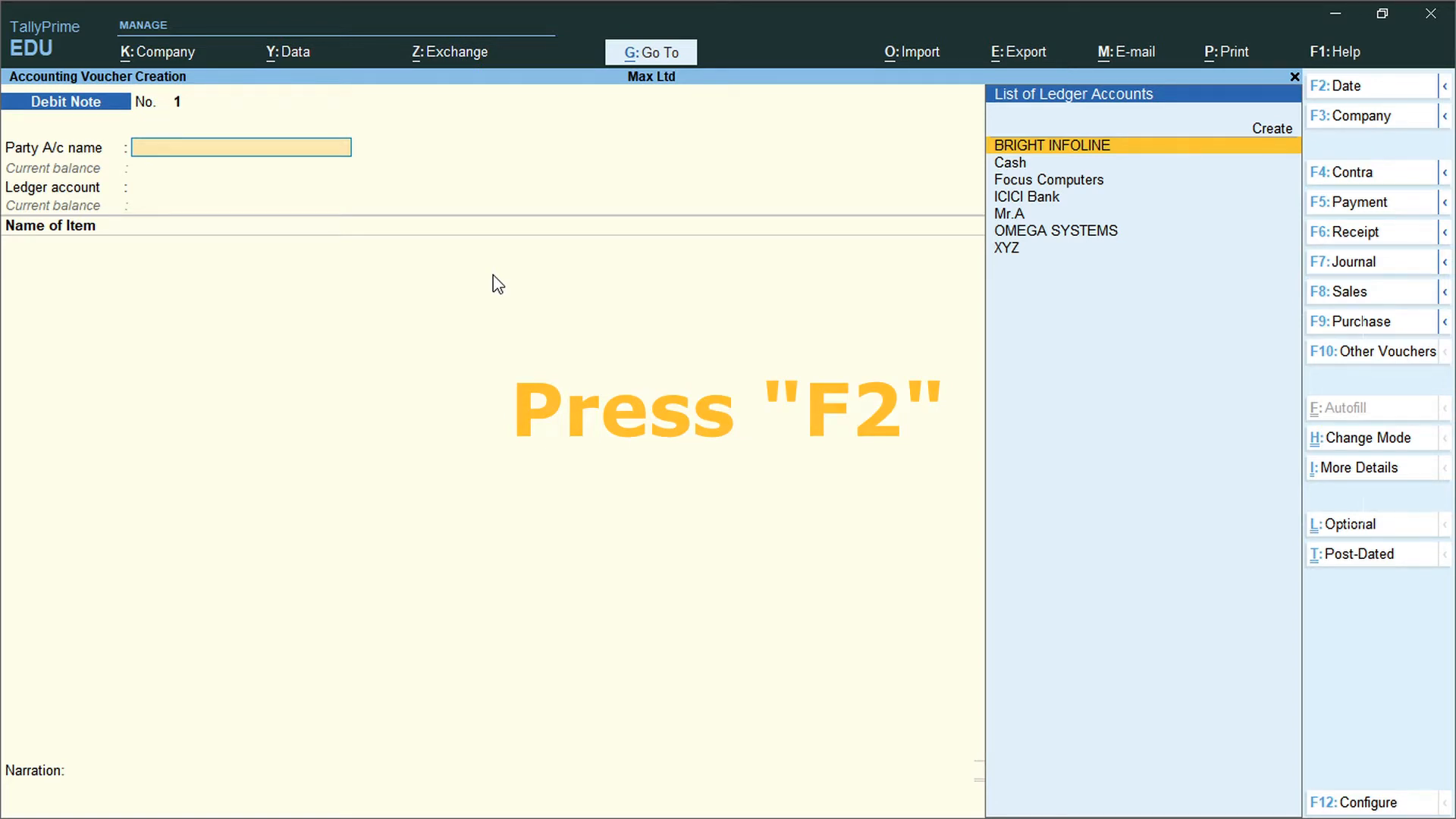
Set the debit note's voucher date to 1-5-2020.
{"action": "key", "text": "F2"}
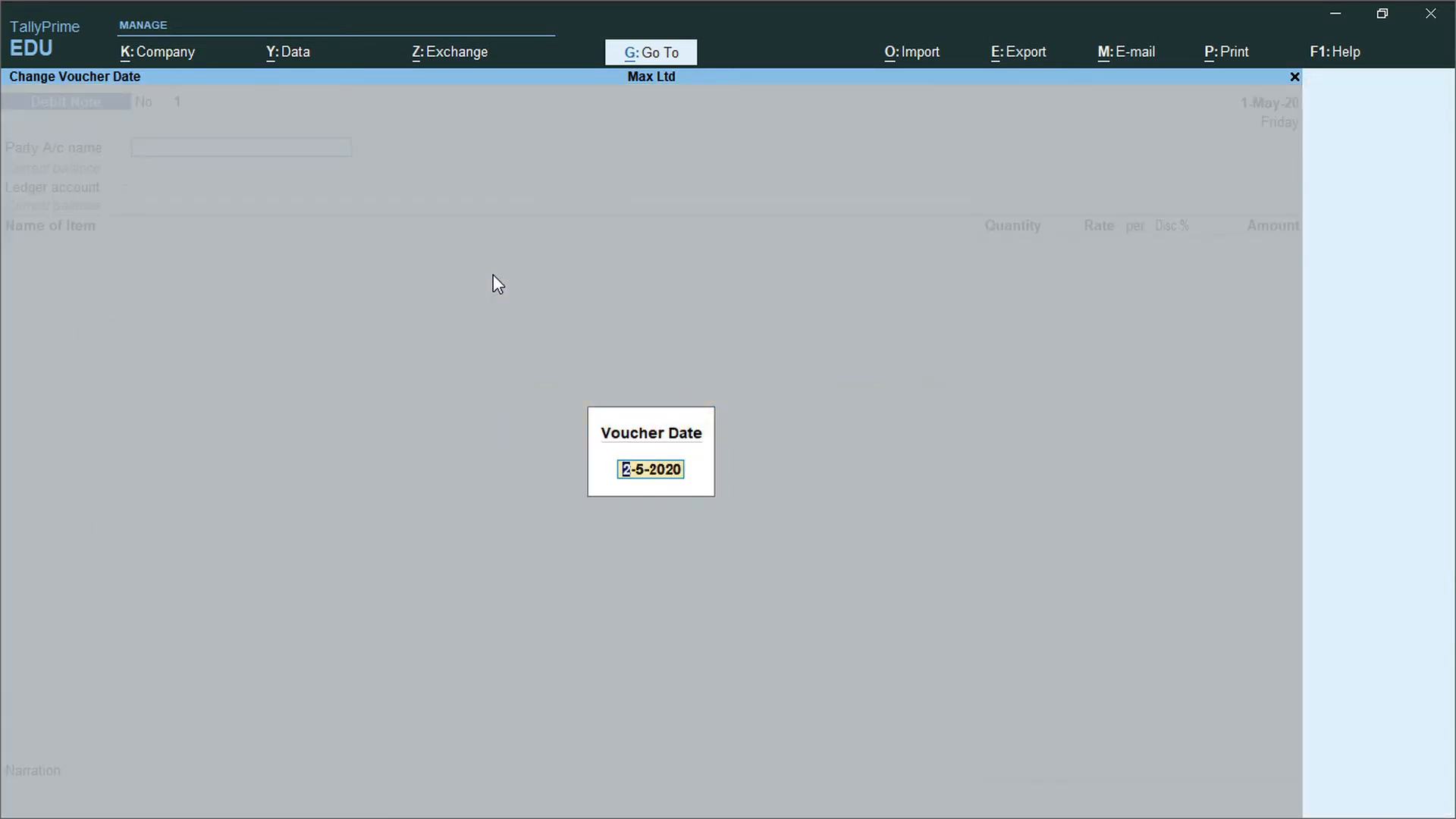
{"action": "type", "text": "1.5.2020"}
{"action": "key", "text": "Return"}
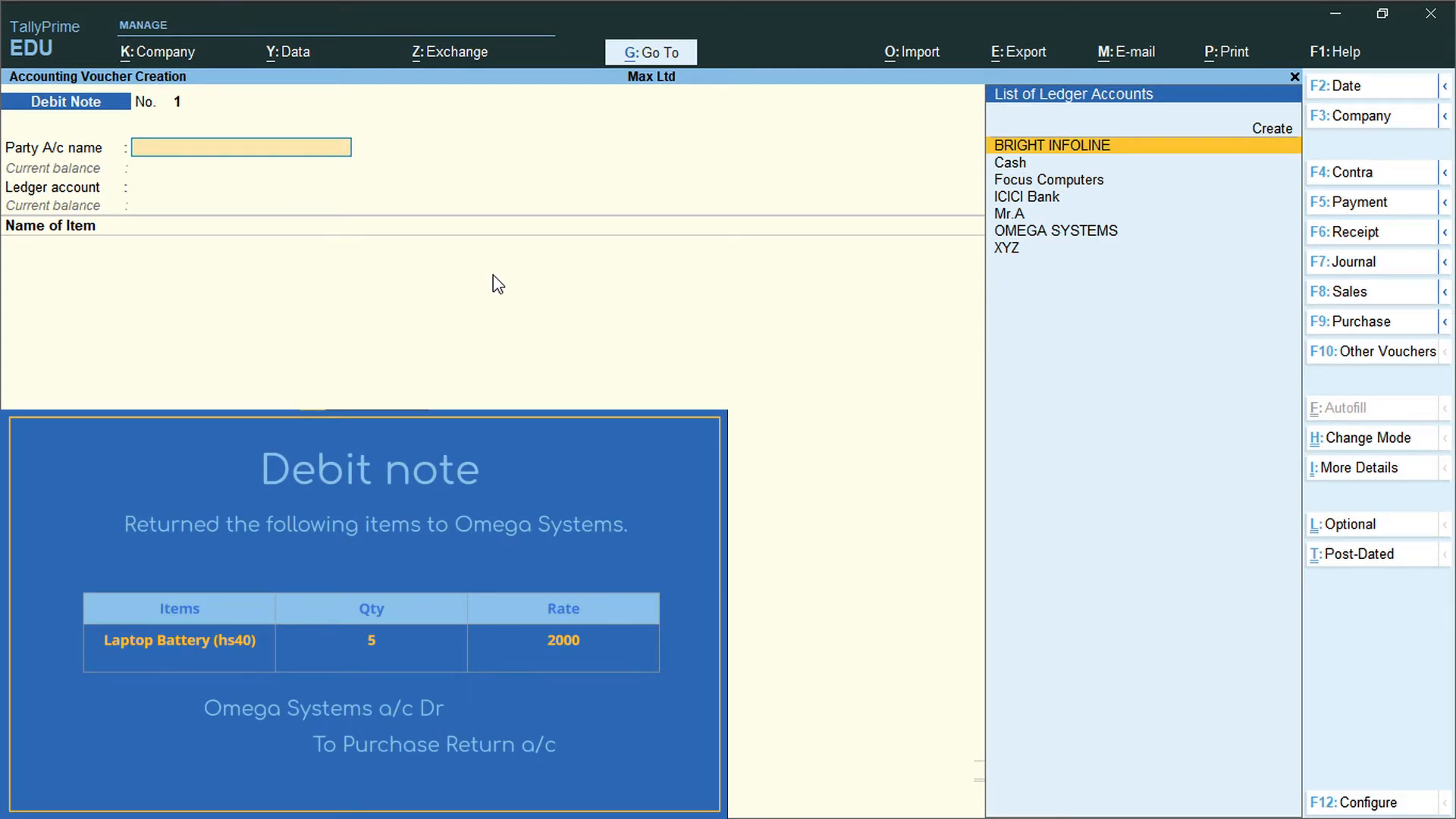
Choose OMEGA SYSTEMS as the debit note's party account.
{"action": "key", "text": "Down"}
{"action": "key", "text": "Down"}
{"action": "key", "text": "Down"}
{"action": "key", "text": "Down"}
{"action": "key", "text": "Down"}
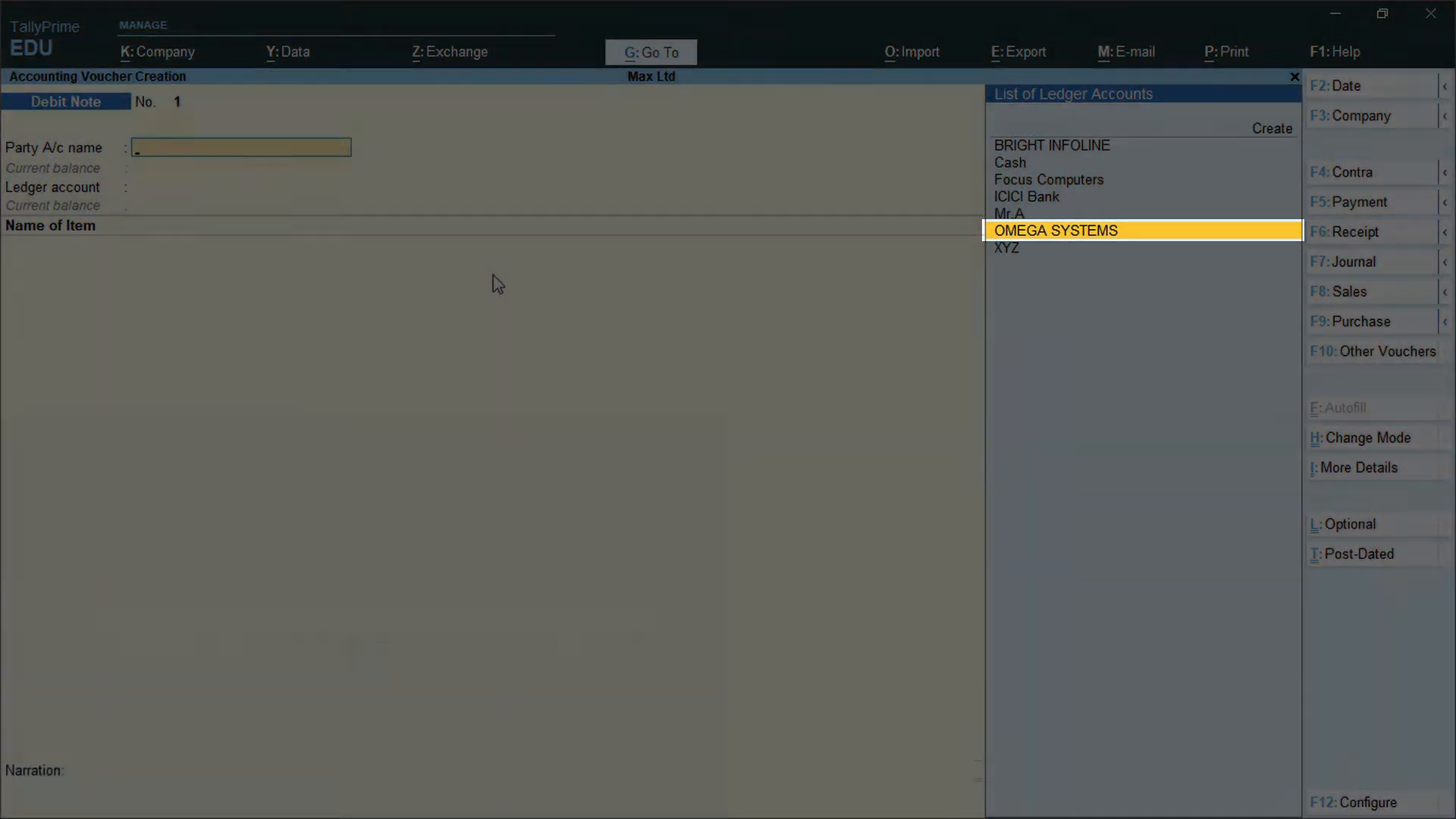
{"action": "key", "text": "Return"}
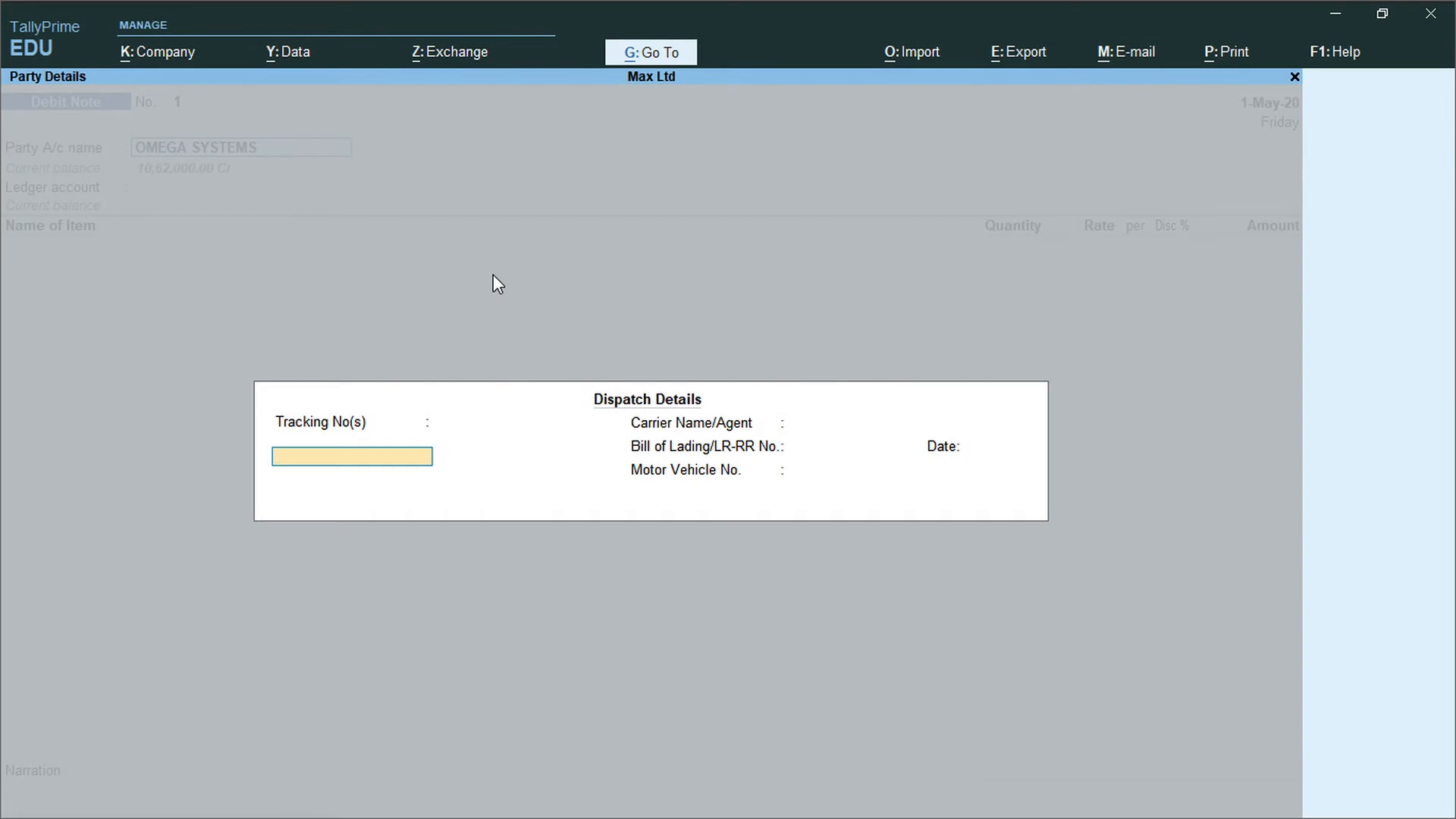
Leave the dispatch details blank and accept the party details for the debit note.
{"action": "key", "text": "Return"}
{"action": "key", "text": "Return"}
{"action": "key", "text": "Return"}
{"action": "key", "text": "Return"}
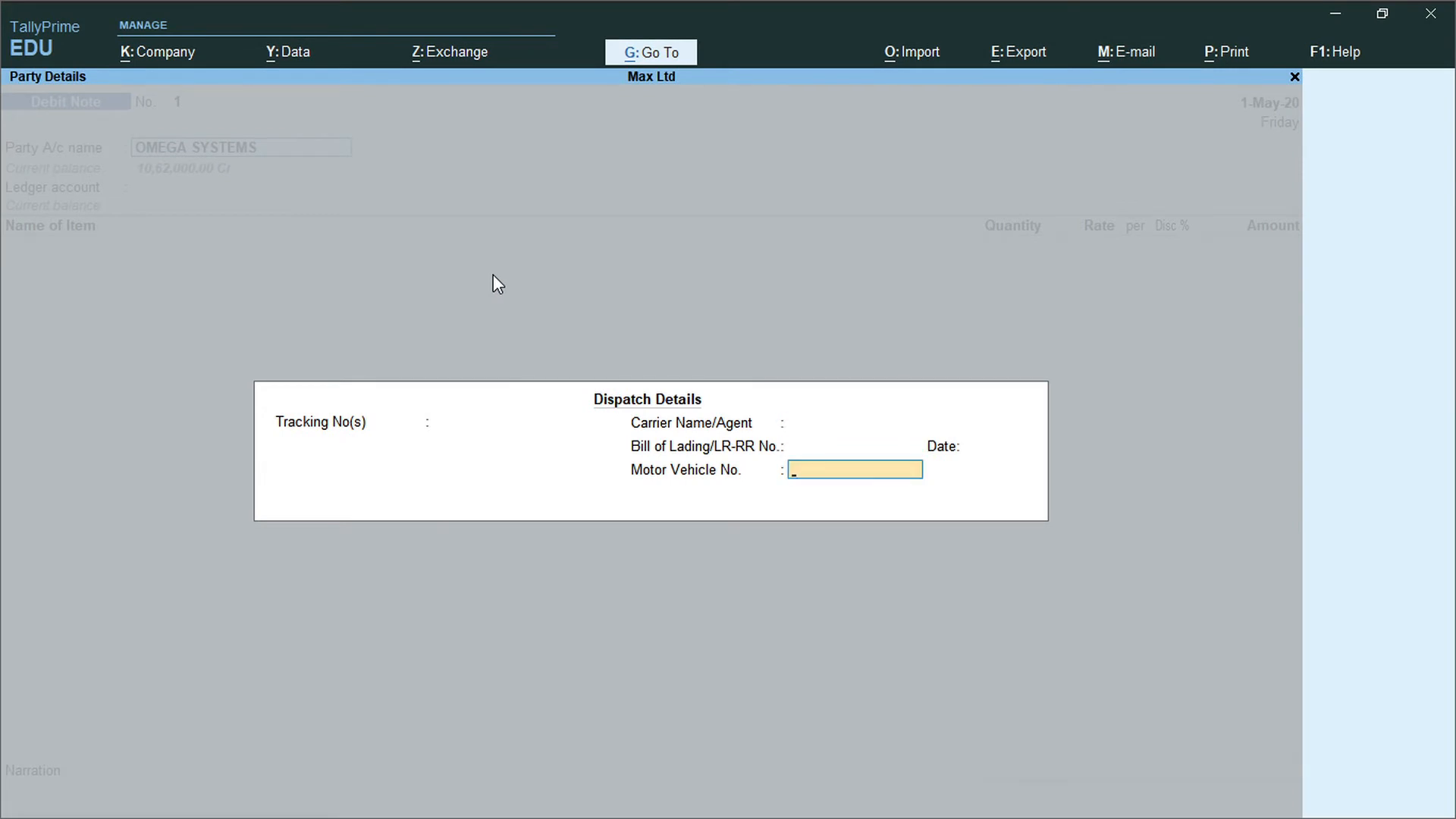
{"action": "key", "text": "Return"}
{"action": "key", "text": "ctrl+a"}
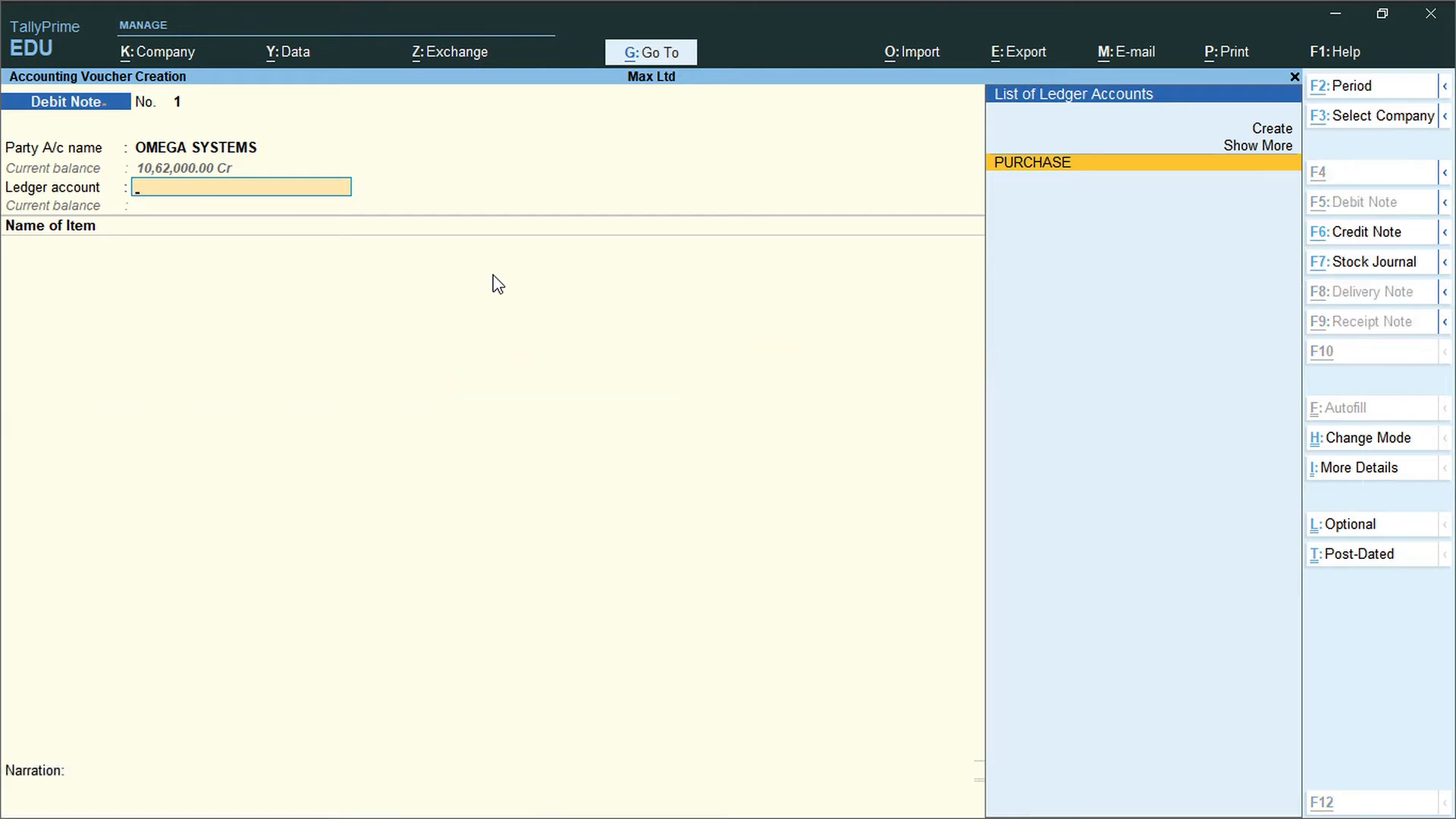
Start a new ledger named Purchase Return from the ledger account field and group it under Purchase Accounts.
{"action": "key", "text": "alt+c"}
{"action": "type", "text": "P"}
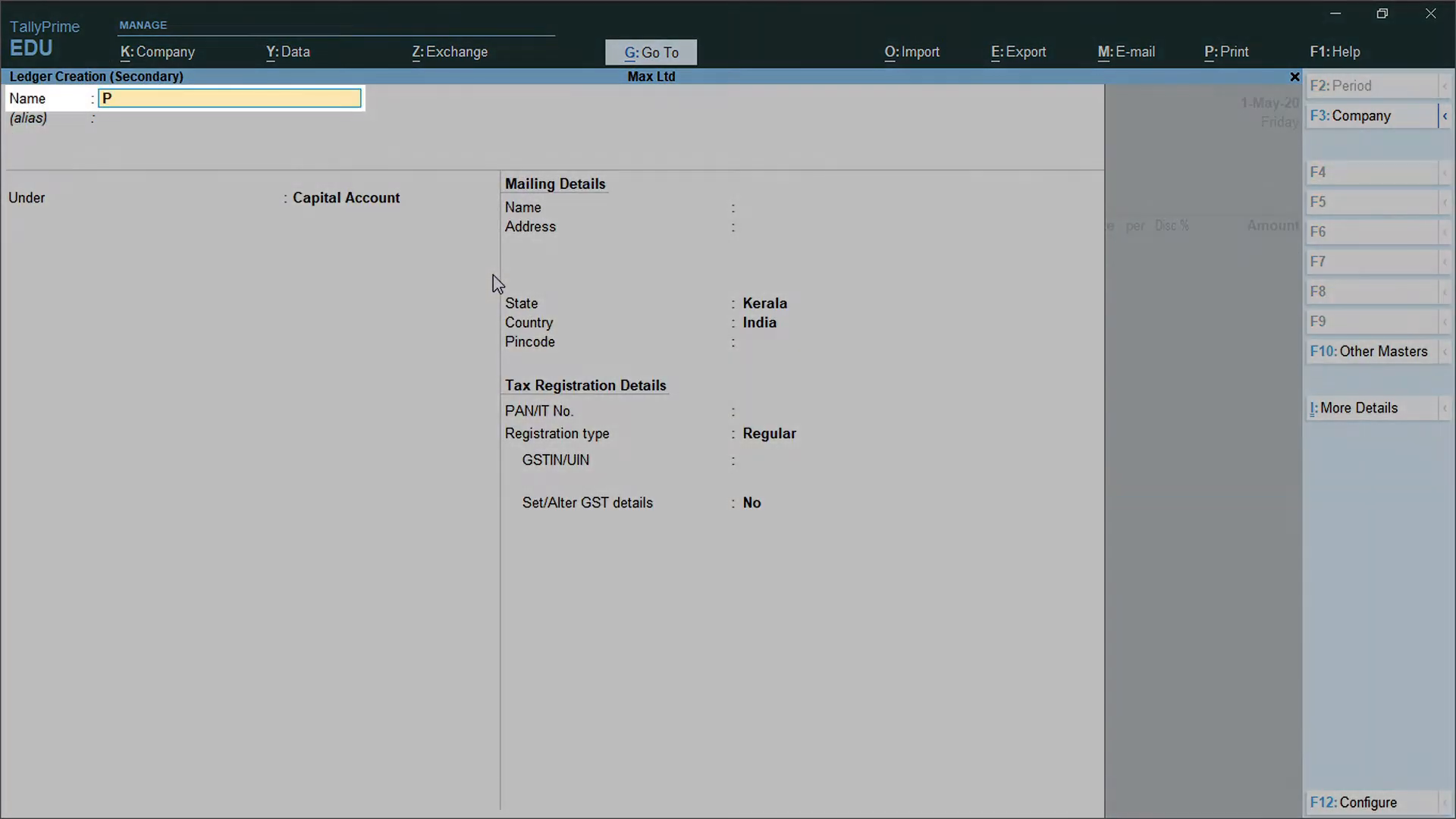
{"action": "type", "text": "urchase"}
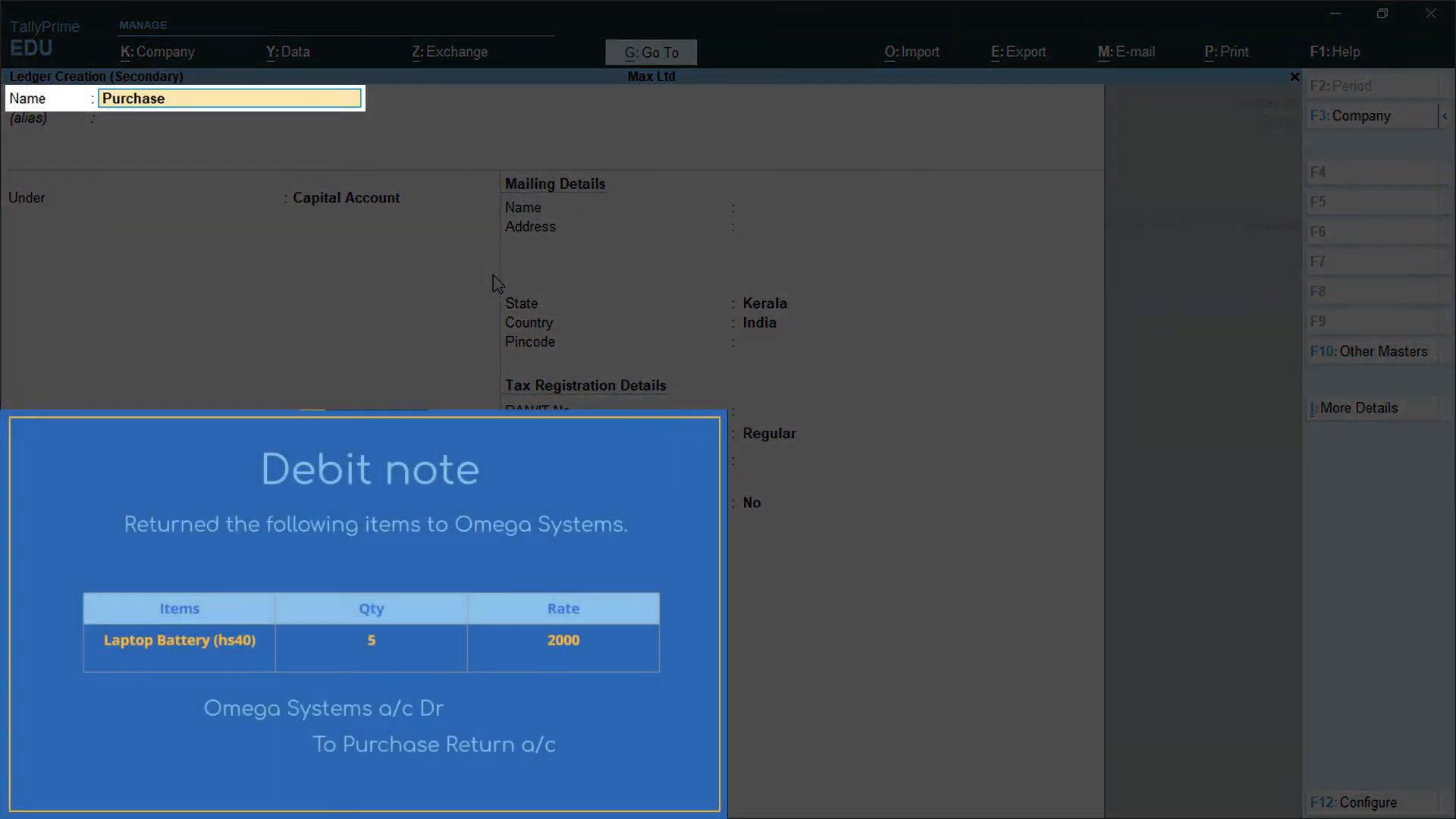
{"action": "type", "text": " Return"}
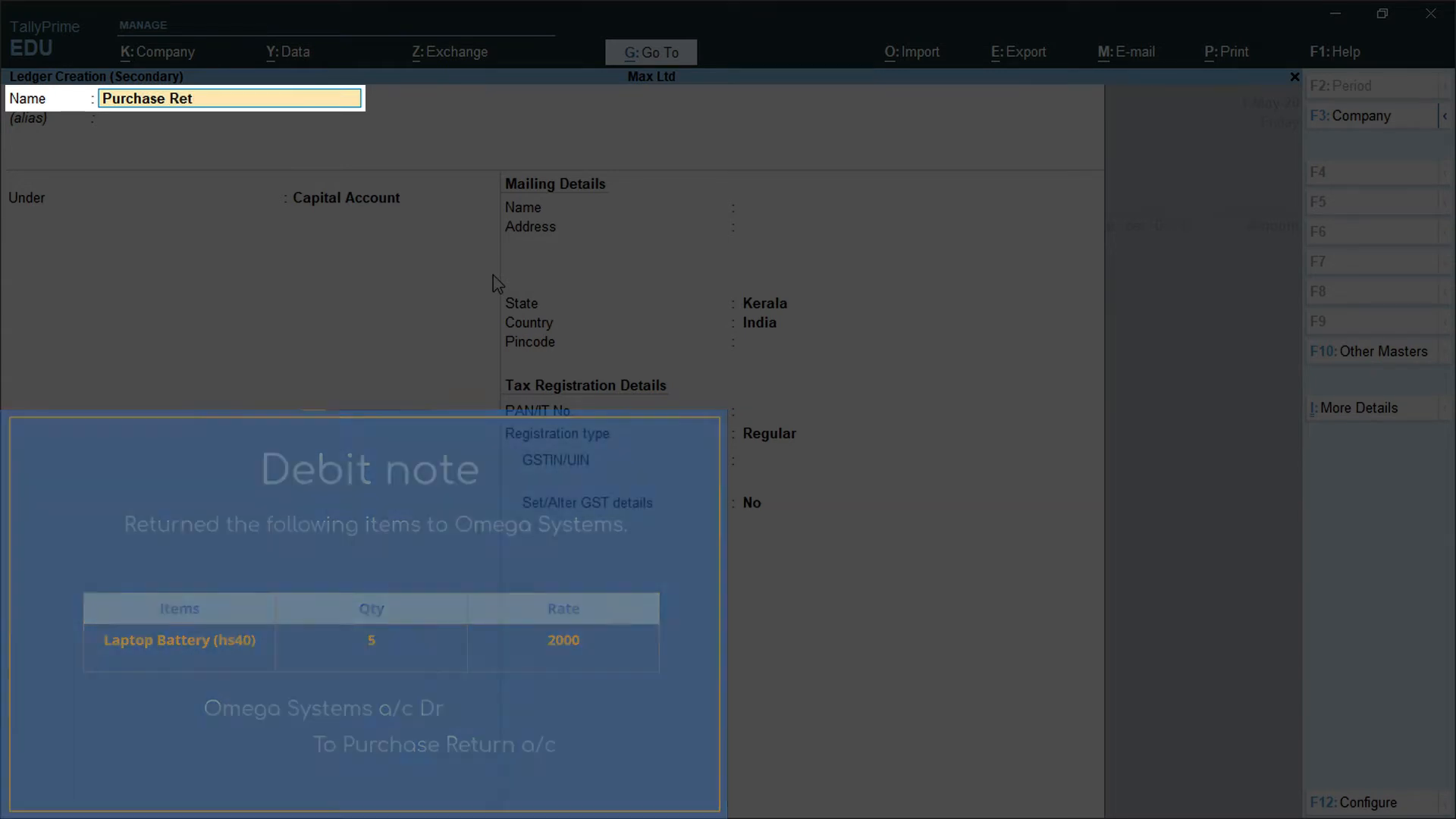
{"action": "key", "text": "Return"}
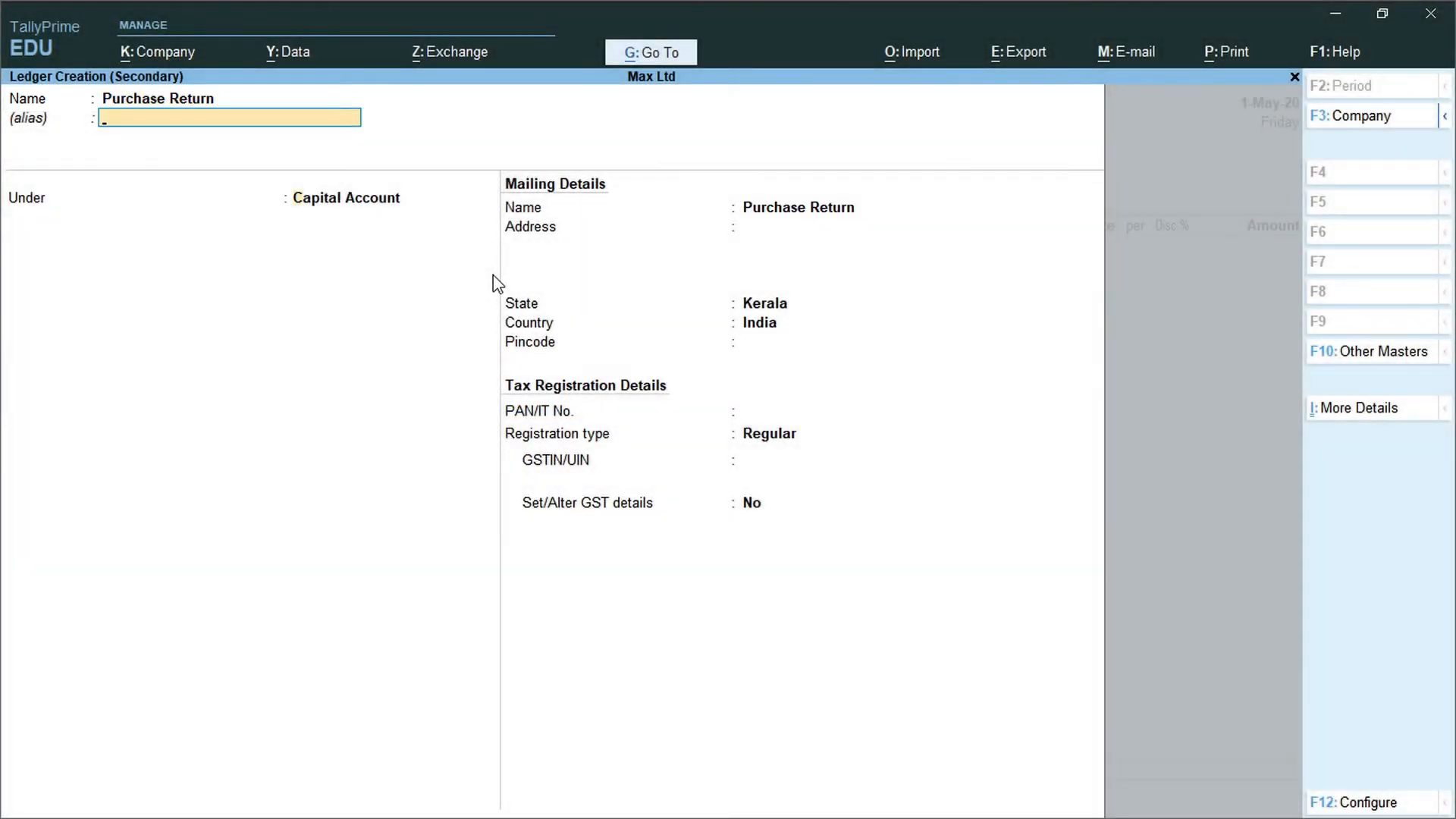
{"action": "key", "text": "Return"}
{"action": "type", "text": "Pur"}
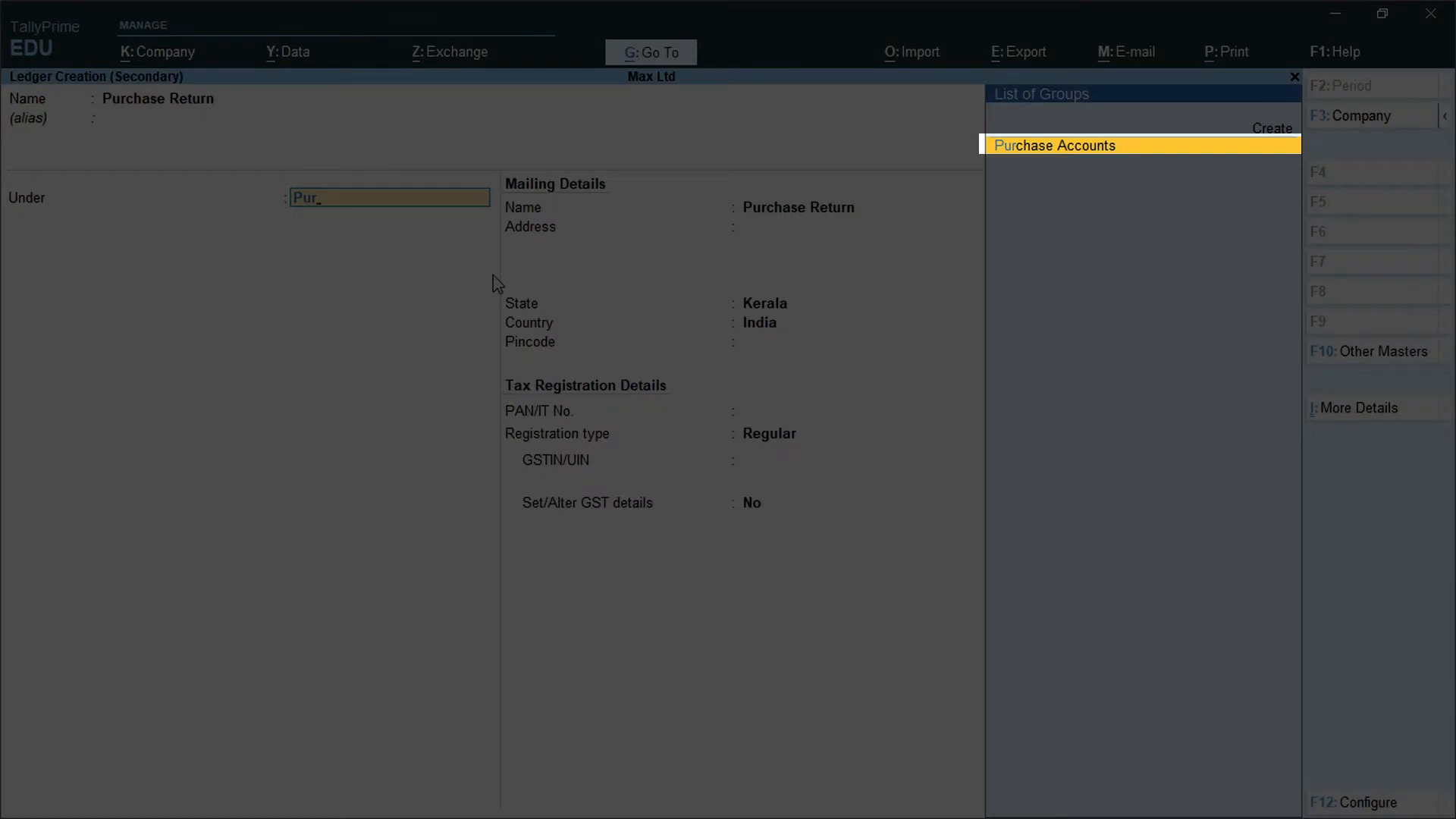
{"action": "key", "text": "Return"}
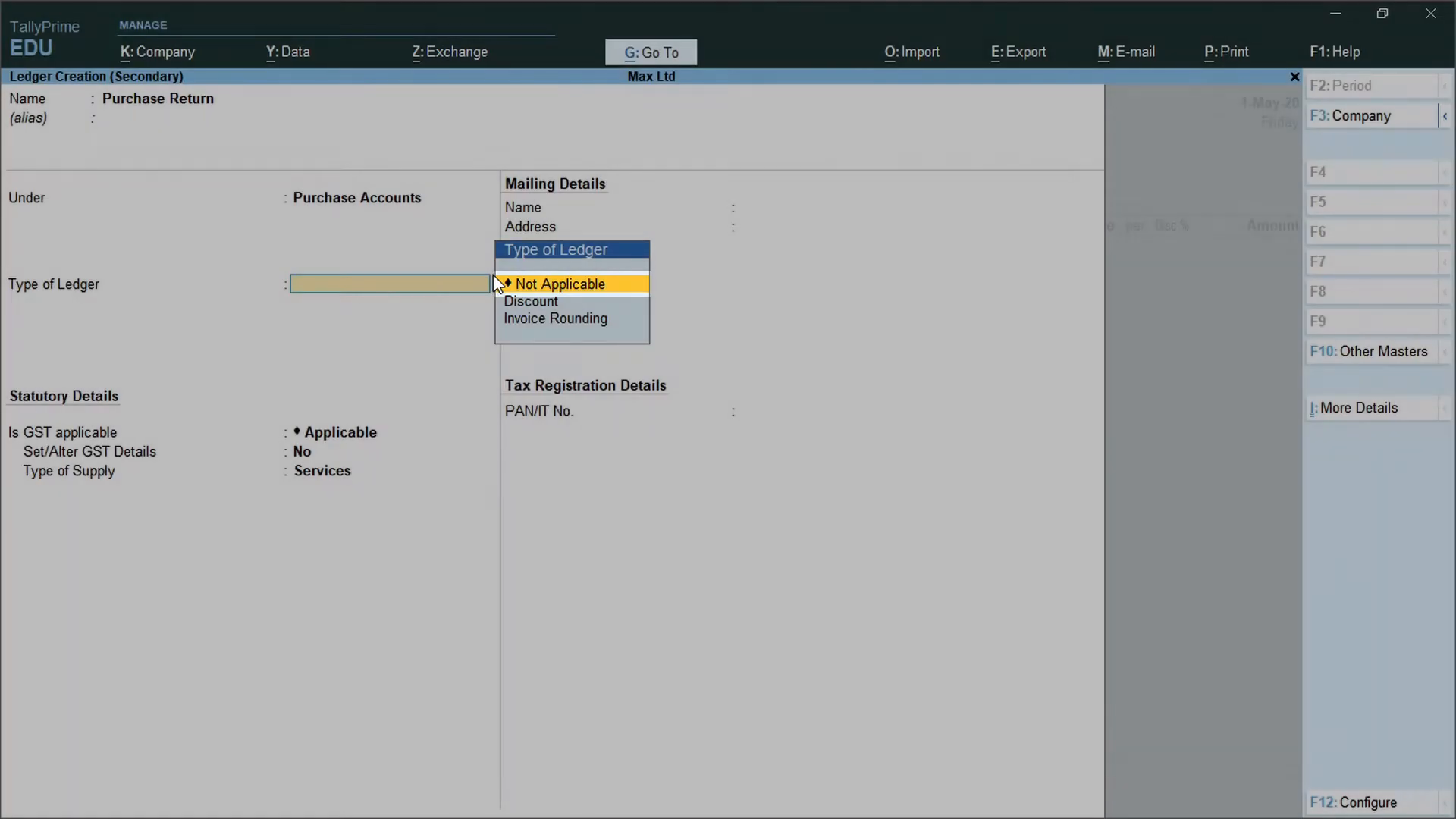
Keep the ledger type Not Applicable and GST Applicable, and set Set/Alter GST Details to Yes.
{"action": "key", "text": "Return"}
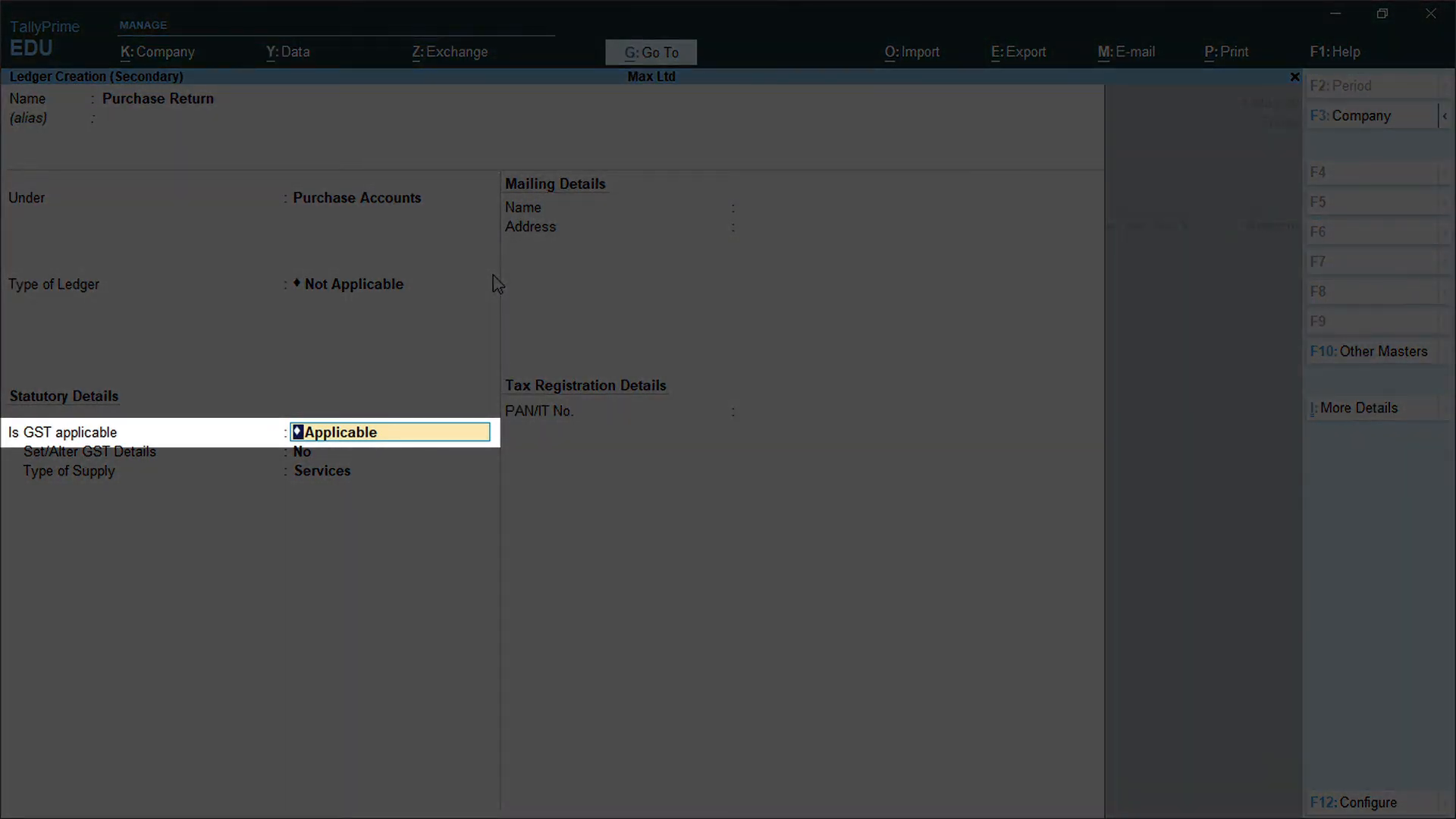
{"action": "key", "text": "Return"}
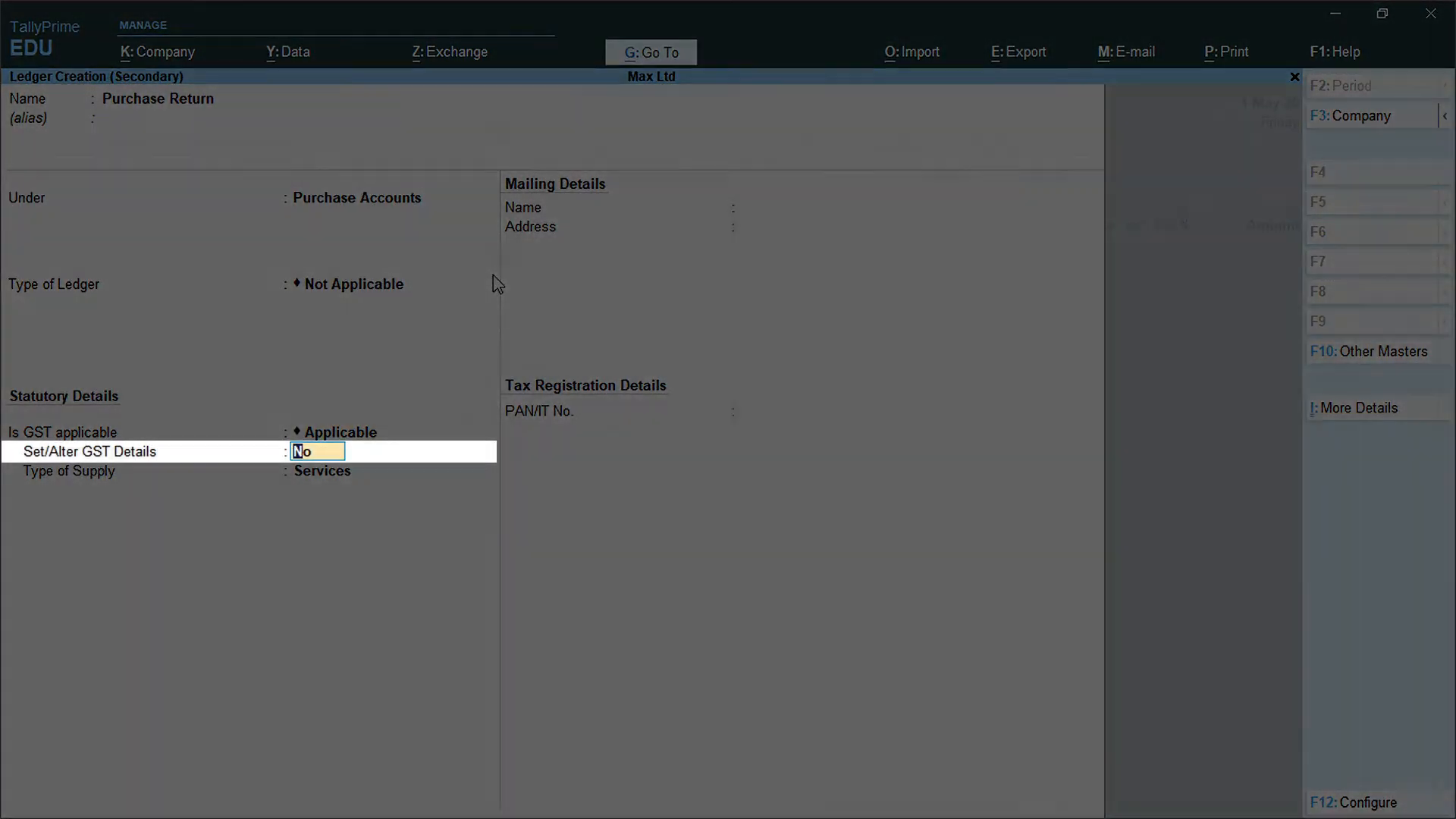
{"action": "type", "text": "y"}
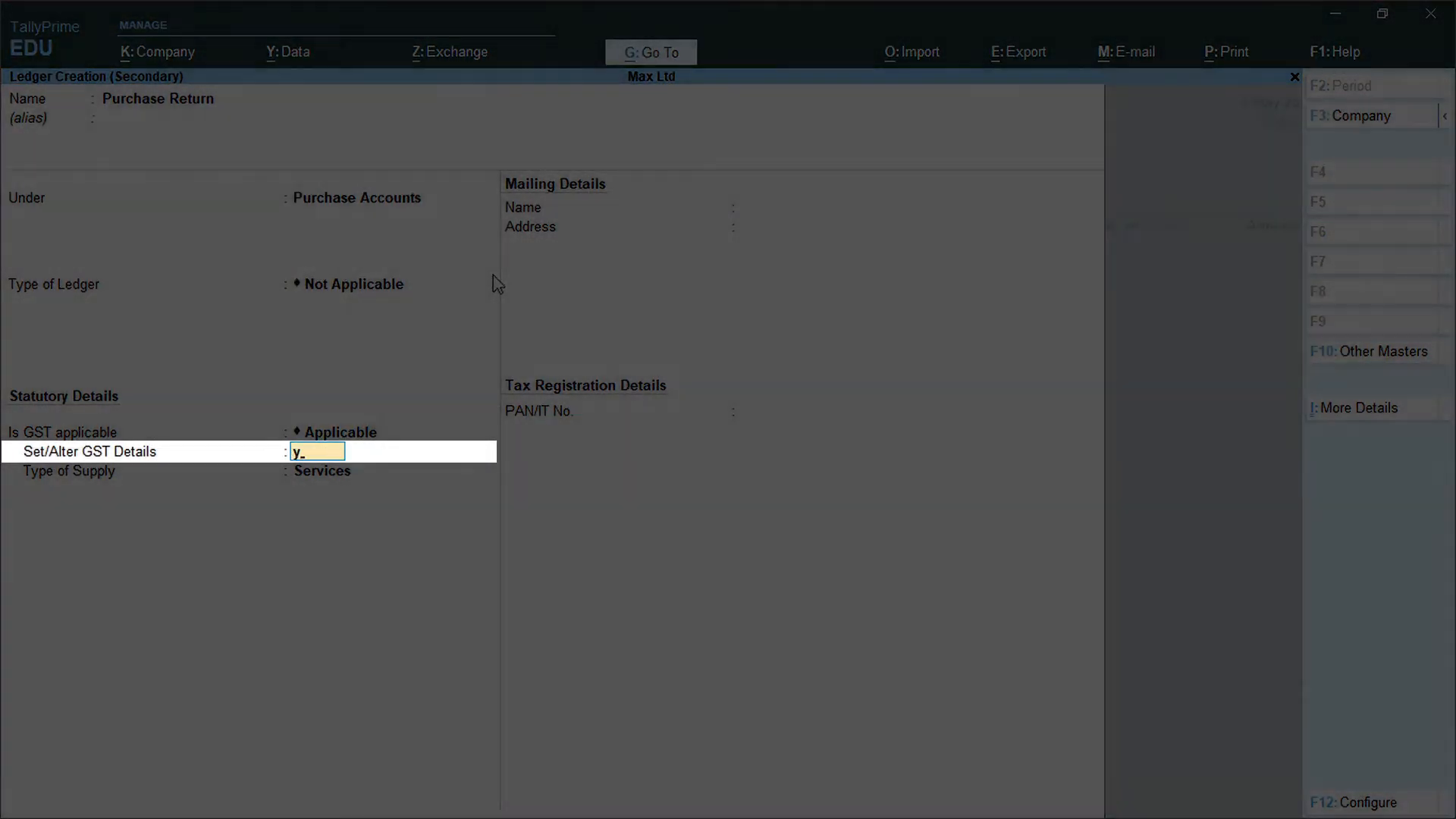
{"action": "key", "text": "Return"}
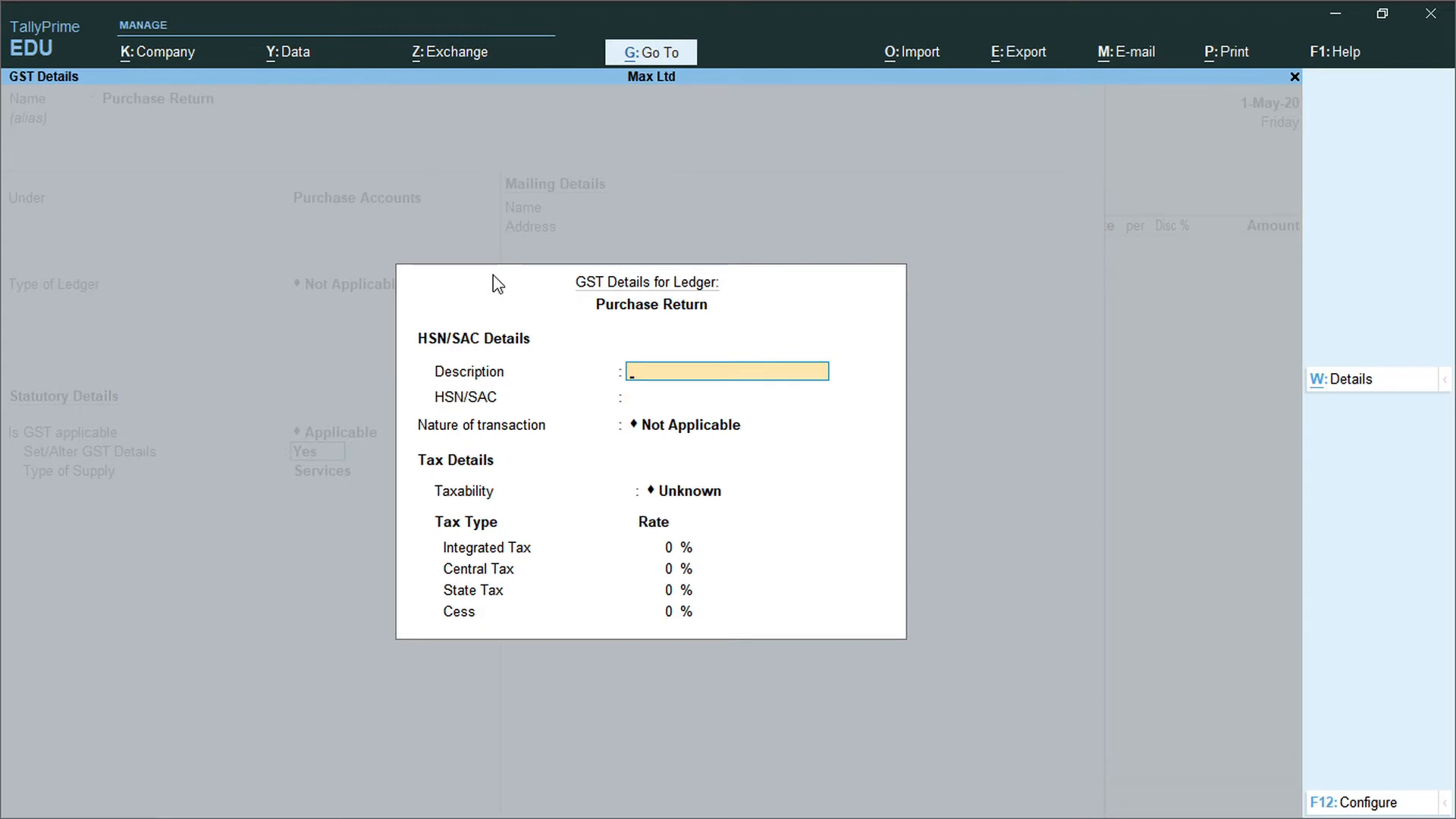
Leave the description and HSN/SAC blank and set the nature of transaction to Purchase Taxable.
{"action": "key", "text": "Return"}
{"action": "key", "text": "Return"}
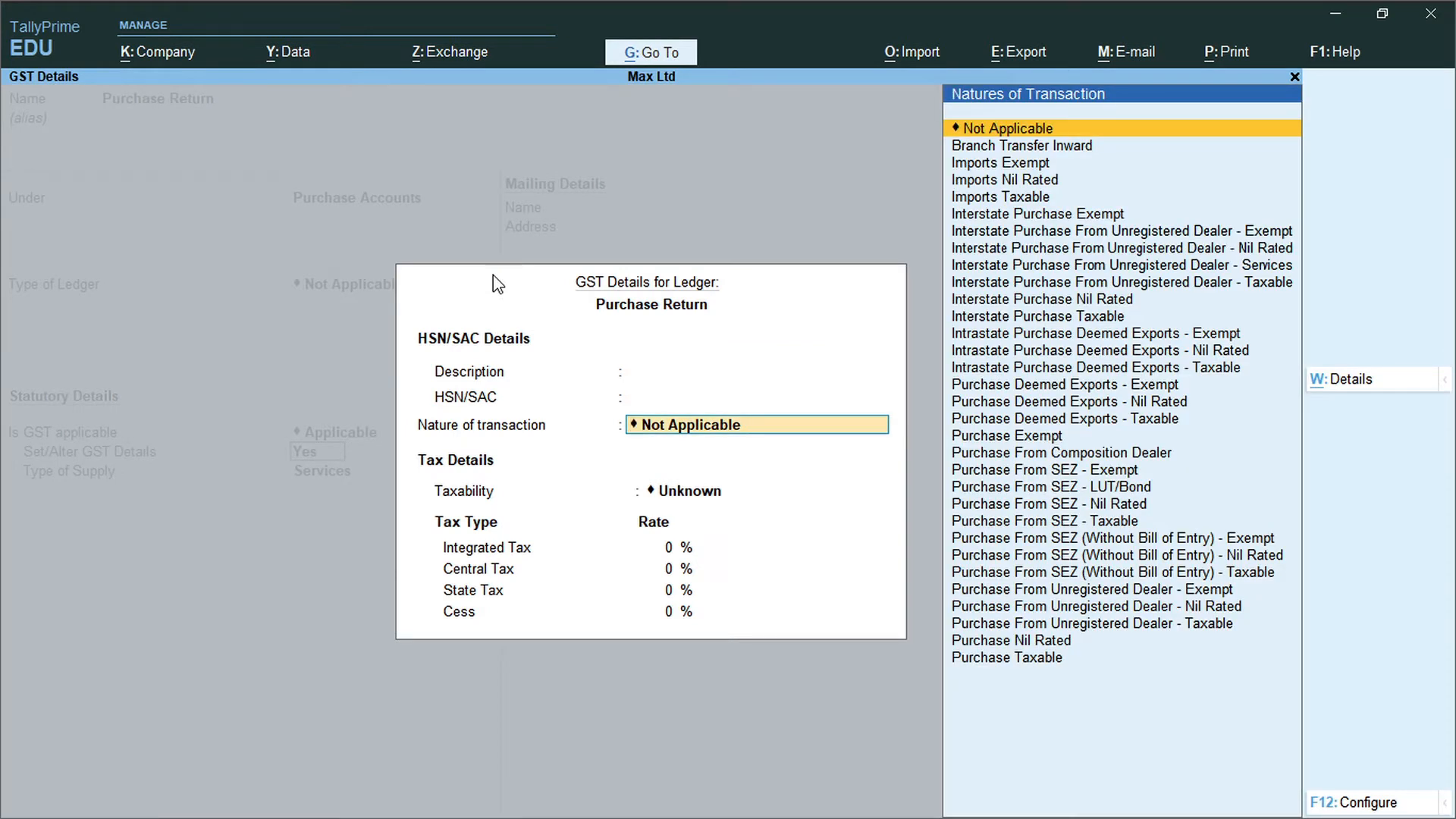
{"action": "key", "text": "Down"}
{"action": "key", "text": "Down"}
{"action": "key", "text": "Down"}
{"action": "key", "text": "Down"}
{"action": "key", "text": "Down"}
{"action": "key", "text": "Down"}
{"action": "key", "text": "Down"}
{"action": "key", "text": "Down"}
{"action": "key", "text": "Down"}
{"action": "key", "text": "Down"}
{"action": "key", "text": "Down"}
{"action": "key", "text": "Down"}
{"action": "key", "text": "Down"}
{"action": "key", "text": "Down"}
{"action": "key", "text": "Down"}
{"action": "key", "text": "Down"}
{"action": "key", "text": "Down"}
{"action": "key", "text": "Down"}
{"action": "key", "text": "Down"}
{"action": "key", "text": "Down"}
{"action": "key", "text": "Down"}
{"action": "key", "text": "Down"}
{"action": "key", "text": "Down"}
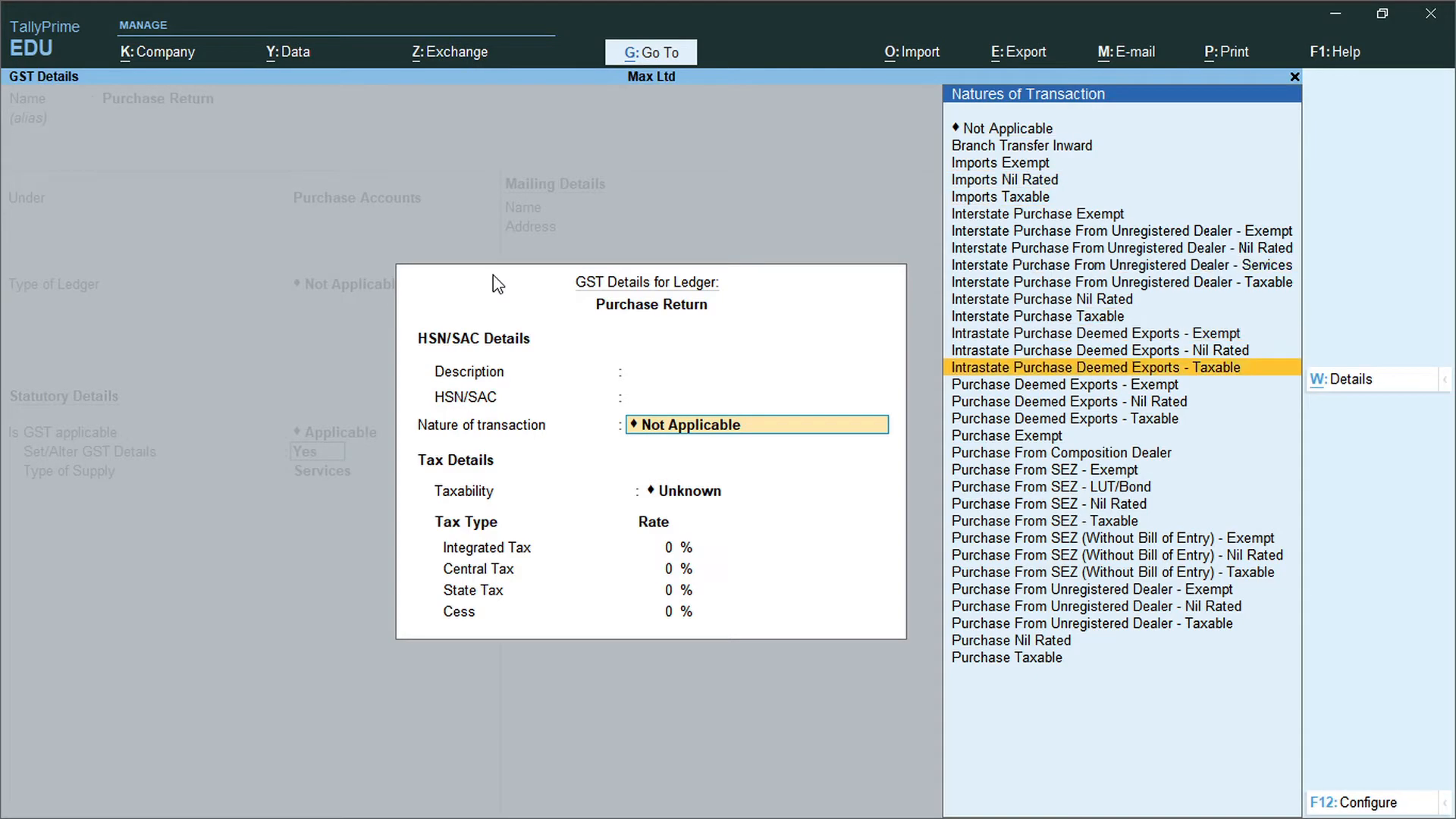
{"action": "key", "text": "Down"}
{"action": "key", "text": "Down"}
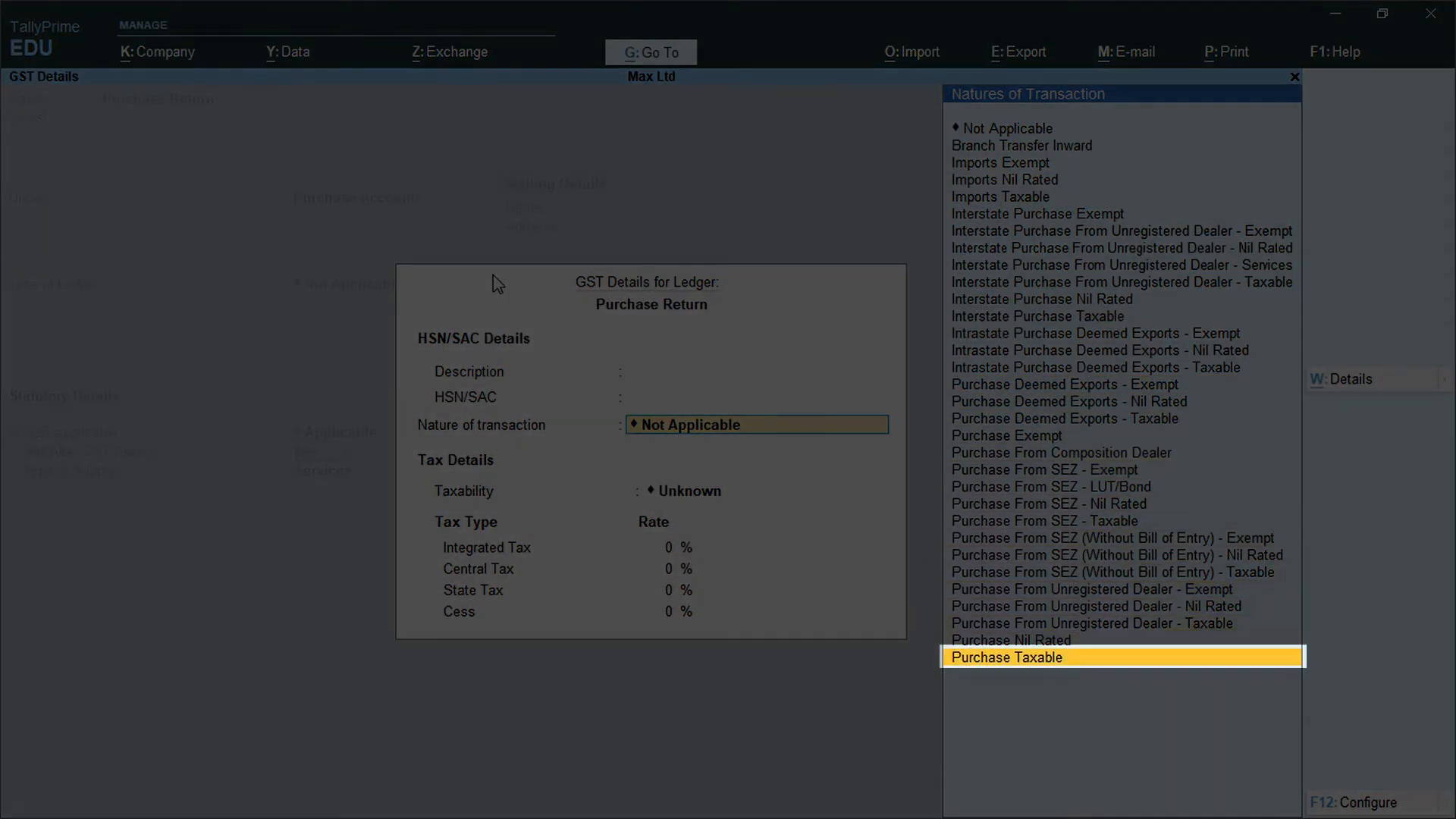
{"action": "key", "text": "Return"}
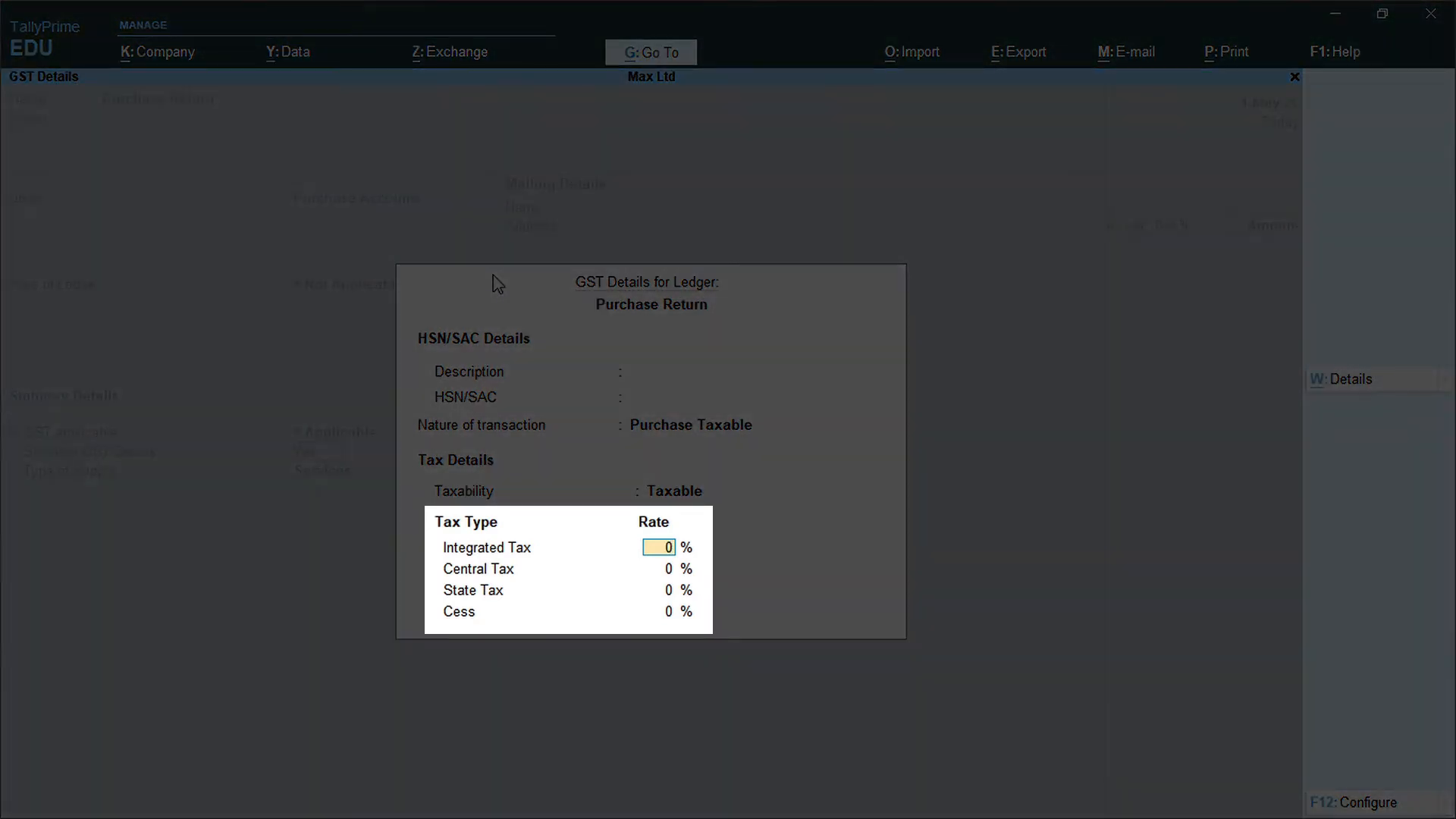
Set the Integrated Tax rate to 18% with Central Tax and State Tax at 9% each, and accept the GST details.
{"action": "type", "text": "18"}
{"action": "key", "text": "Return"}
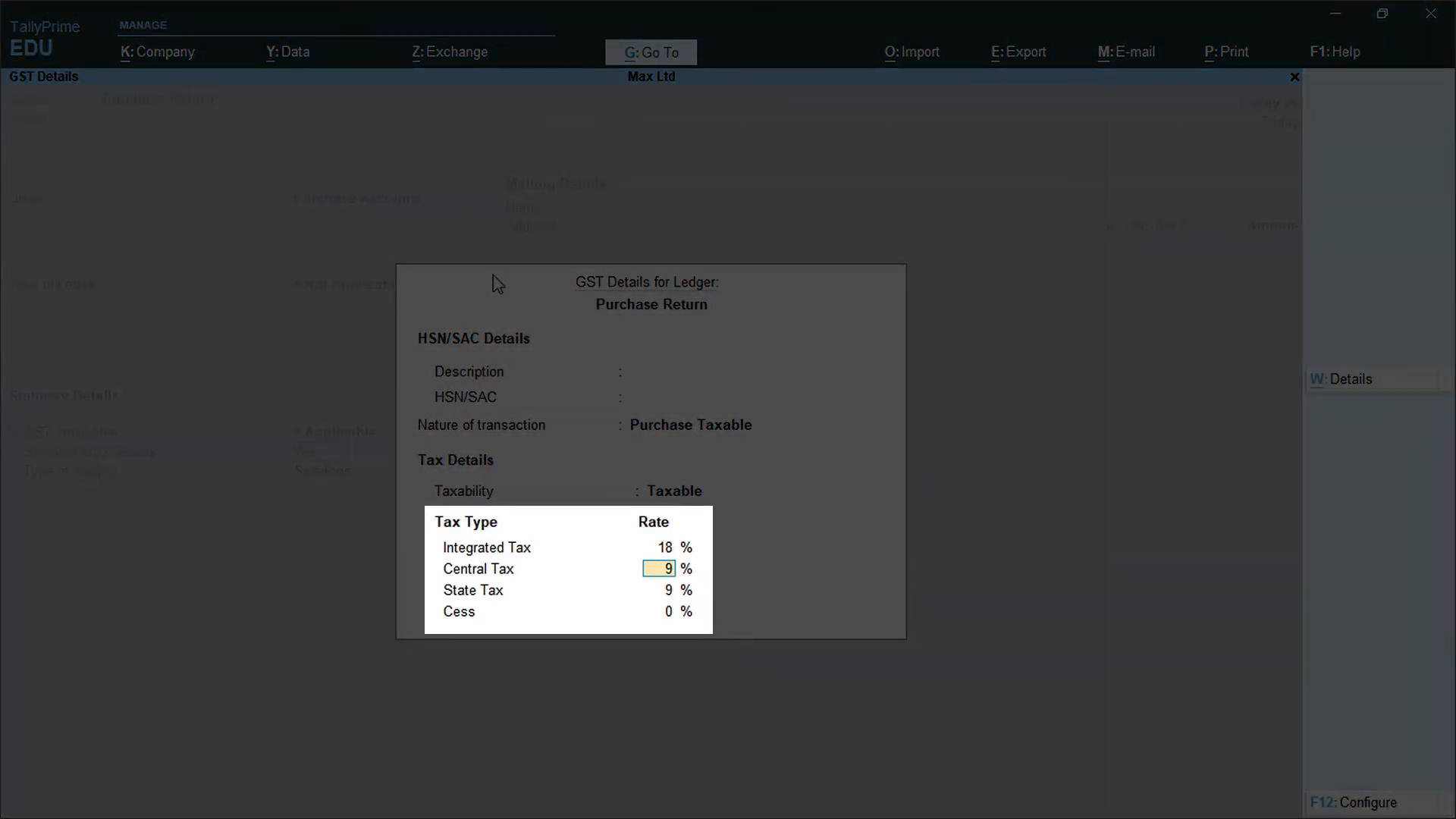
{"action": "type", "text": "9"}
{"action": "key", "text": "Return"}
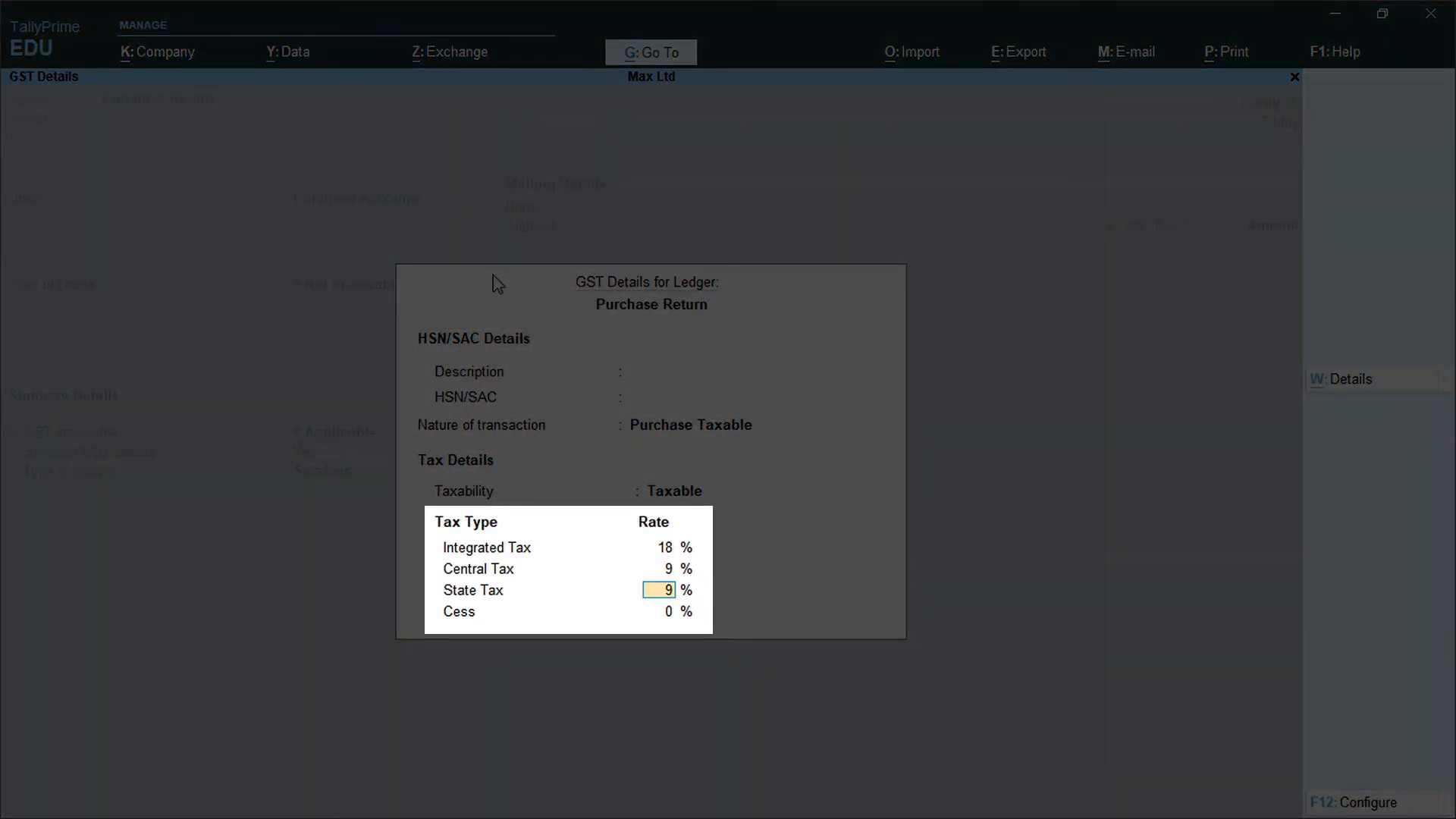
{"action": "key", "text": "Return"}
{"action": "key", "text": "Return"}
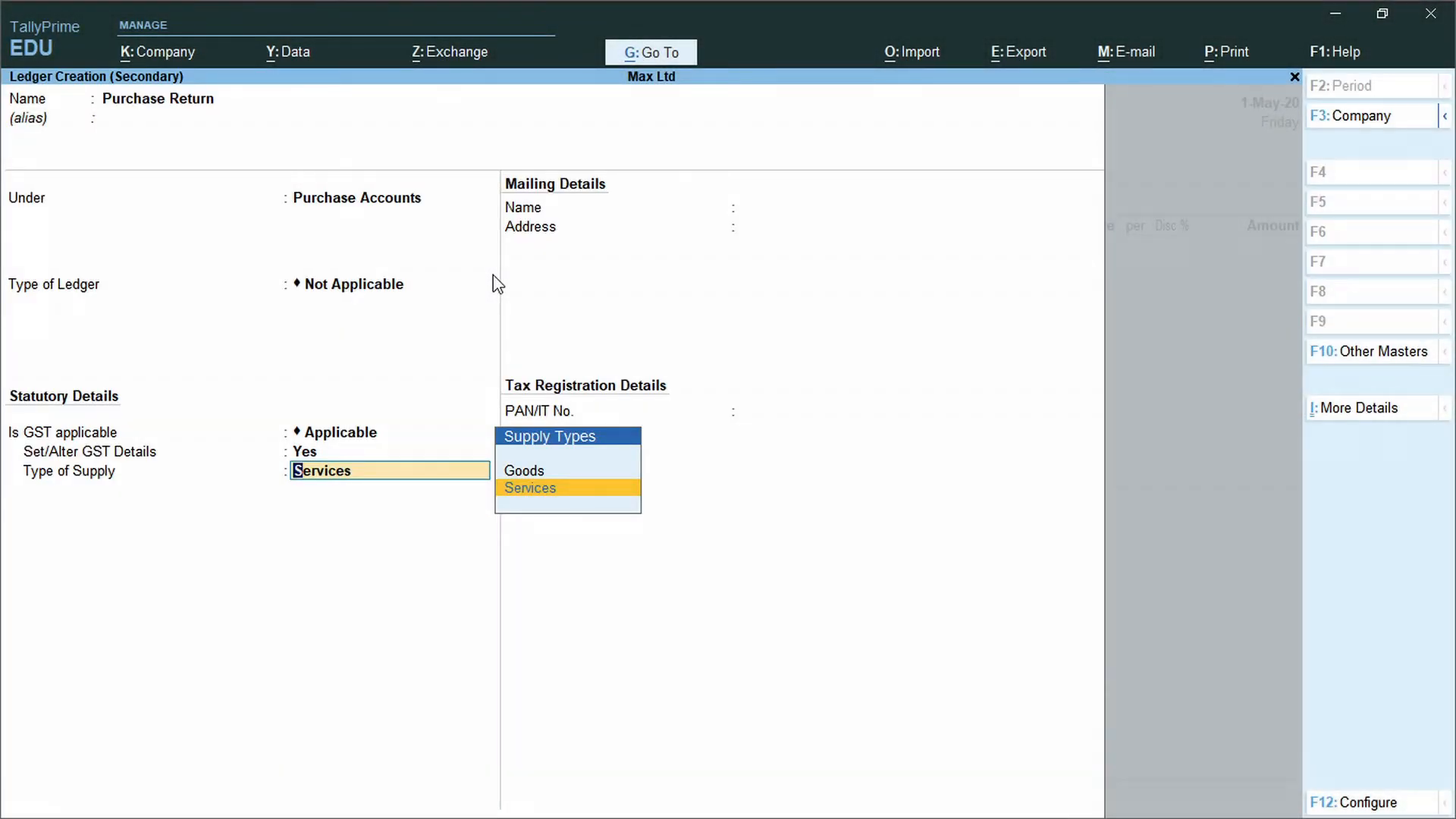
Set the Purchase Return ledger's type of supply to Goods and save the ledger.
{"action": "key", "text": "Up"}
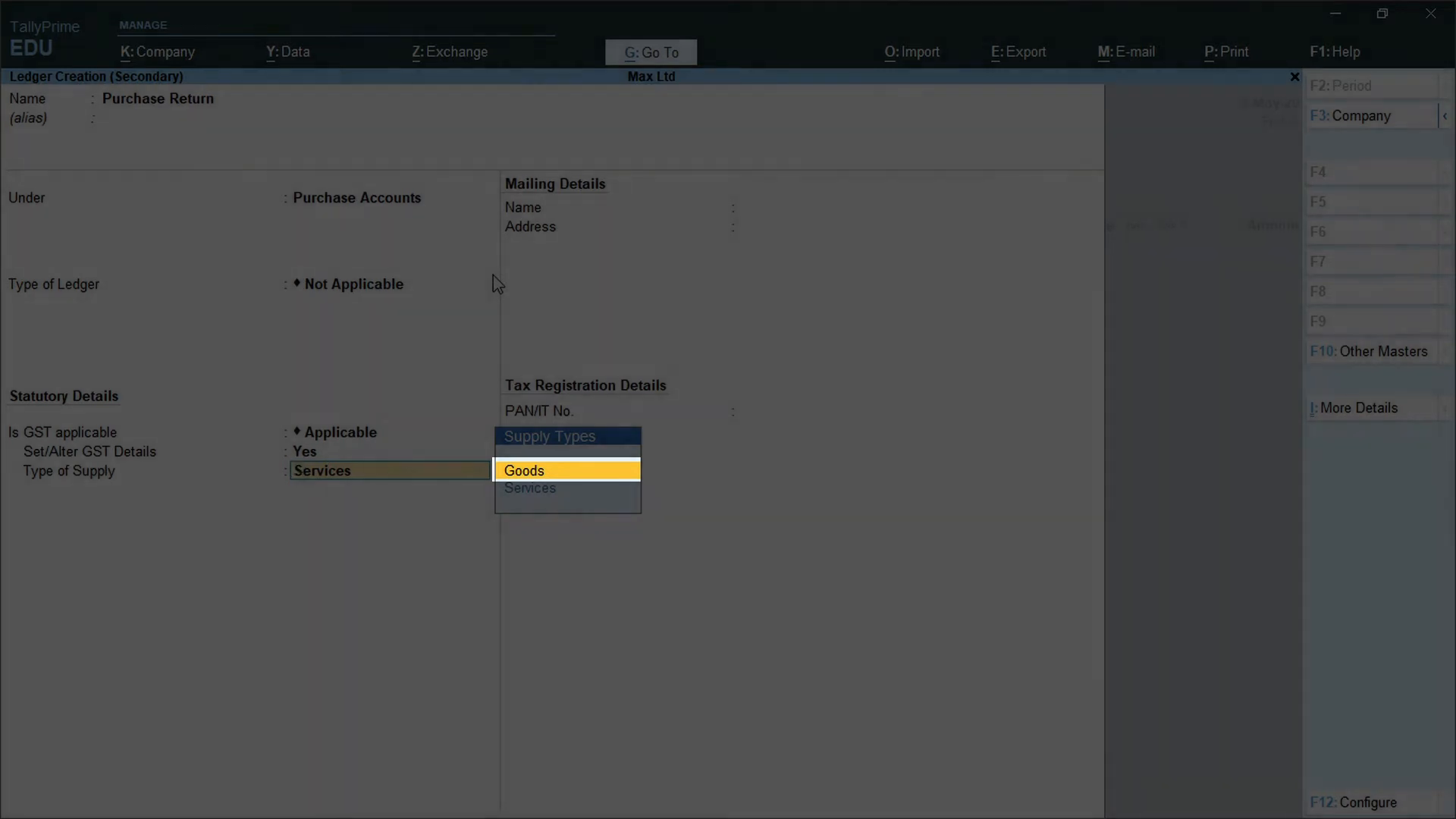
{"action": "key", "text": "Return"}
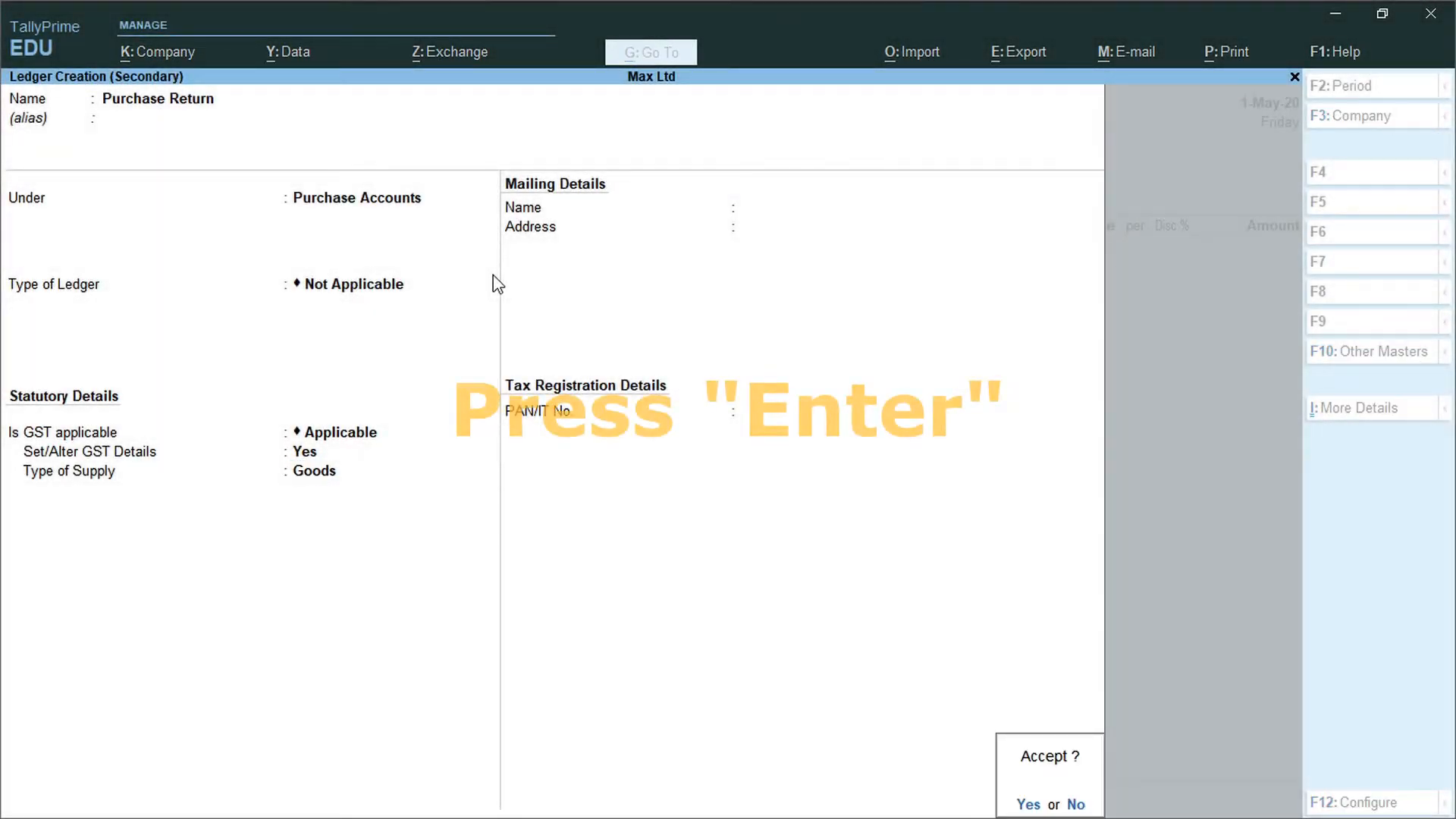
{"action": "key", "text": "Return"}
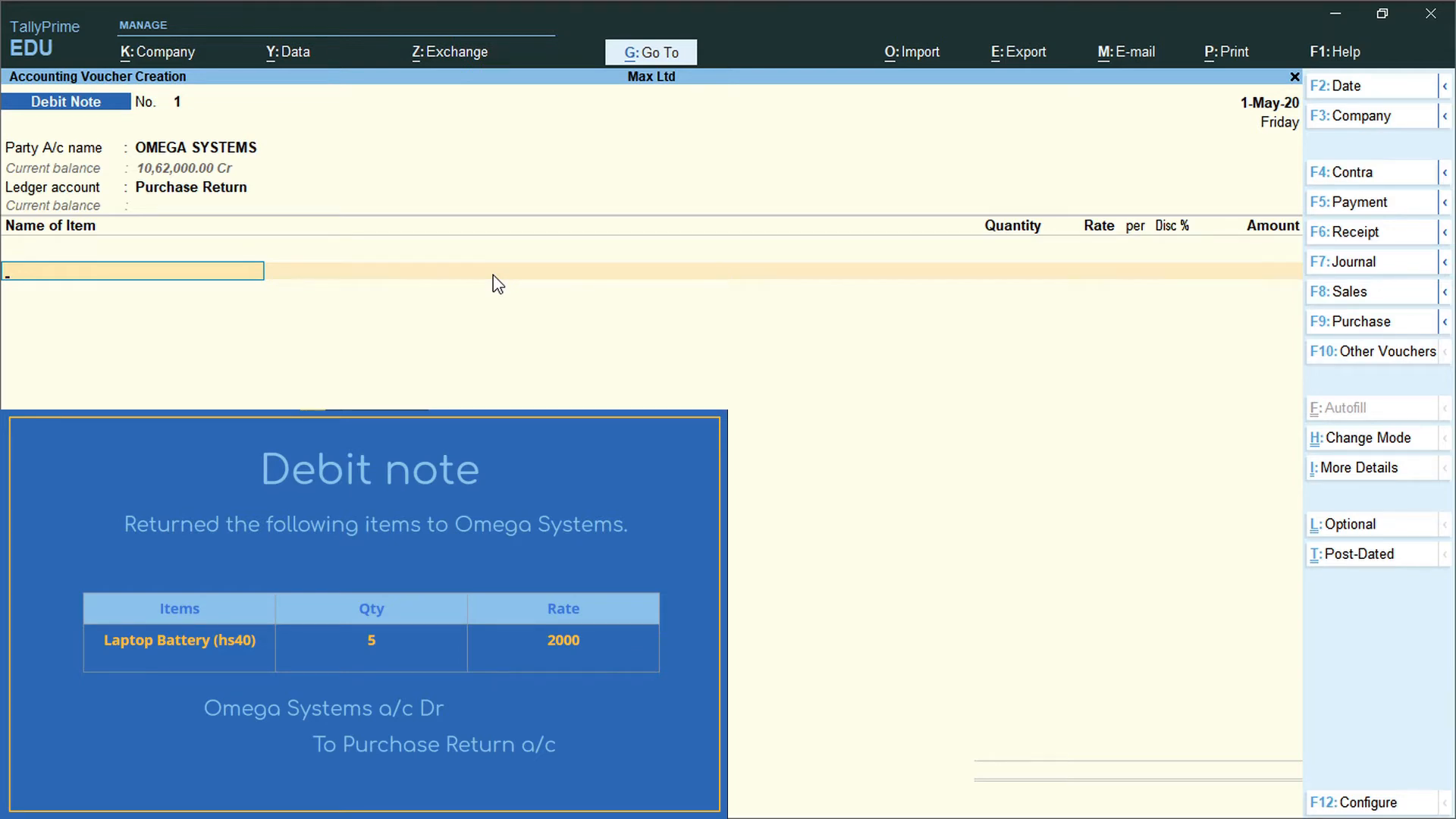
Select Laptop Battery as the returned stock item and allocate it to the Ernakulam-South godown.
{"action": "type", "text": "L"}
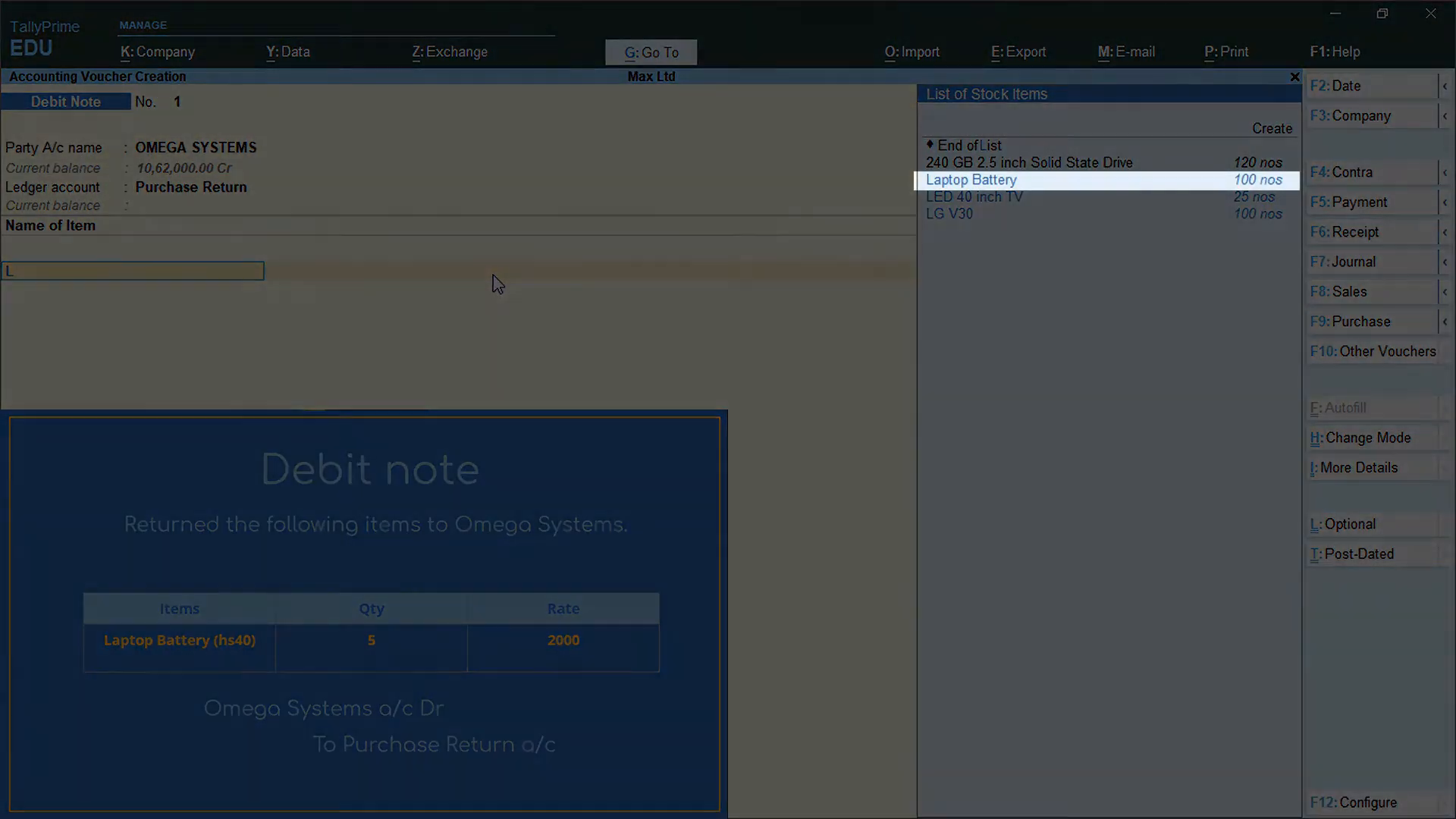
{"action": "left_click", "coordinate": [953, 184]}
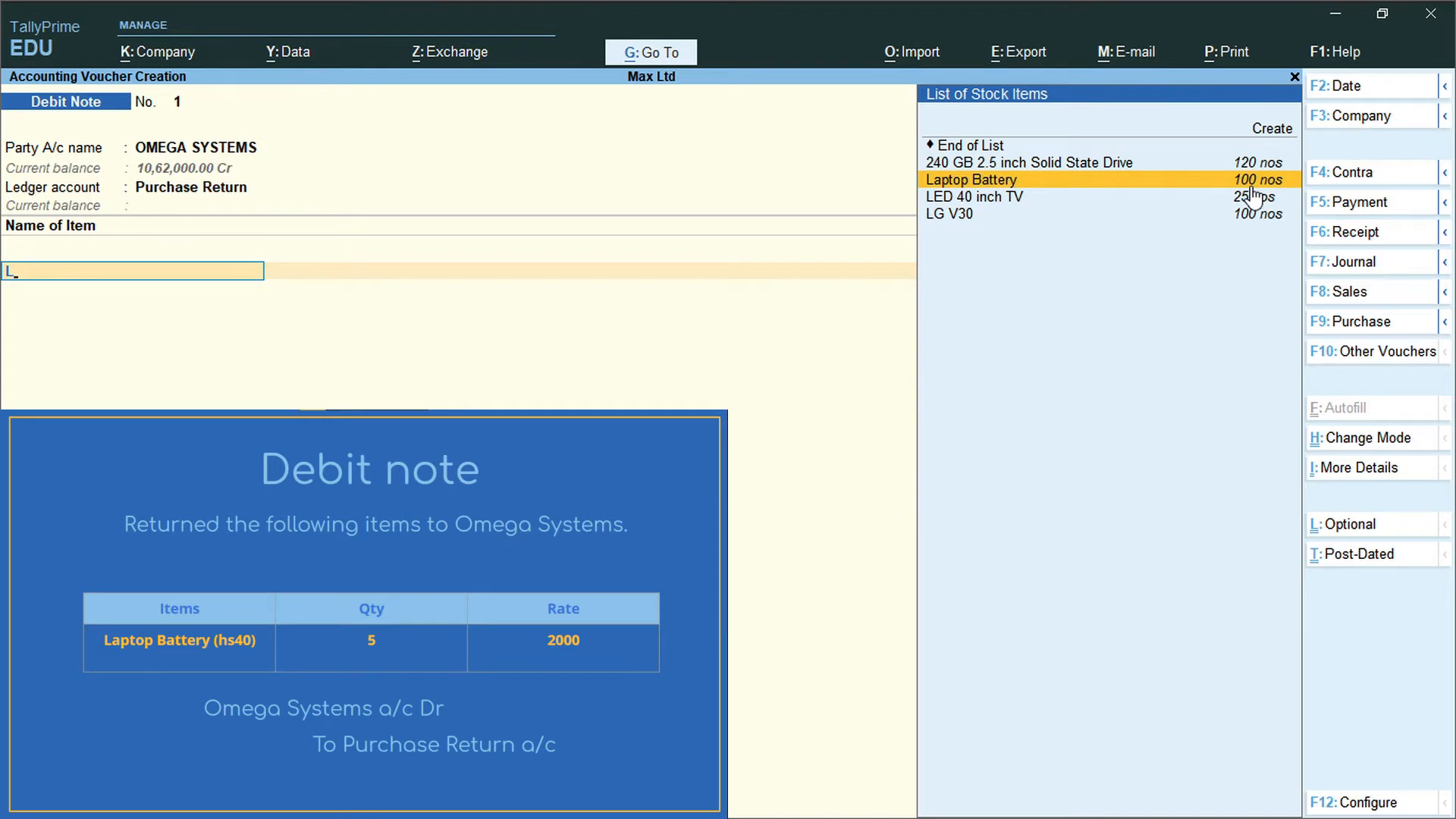
{"action": "left_click", "coordinate": [1250, 185]}
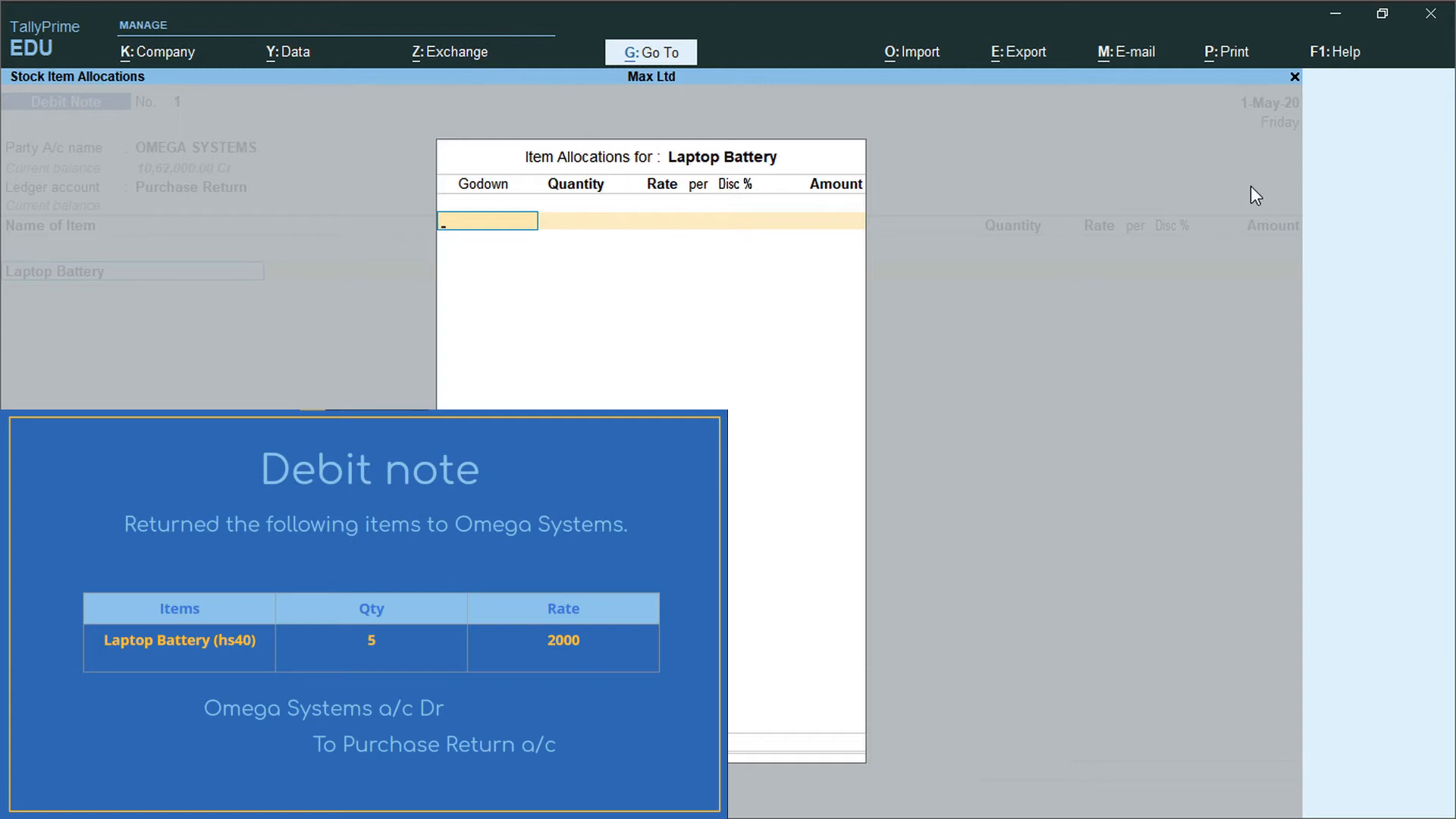
{"action": "key", "text": "Return"}
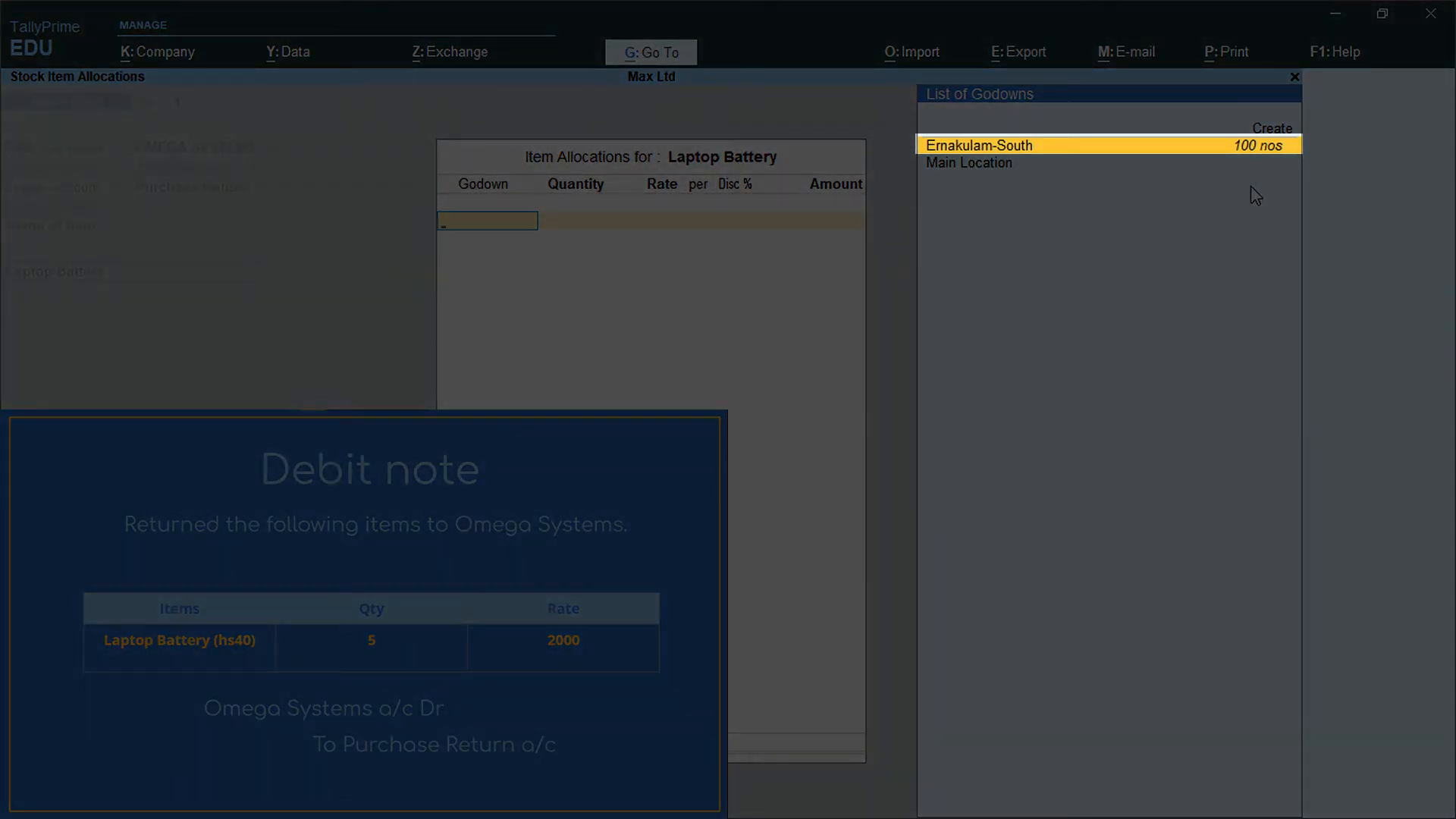
{"action": "key", "text": "Return"}
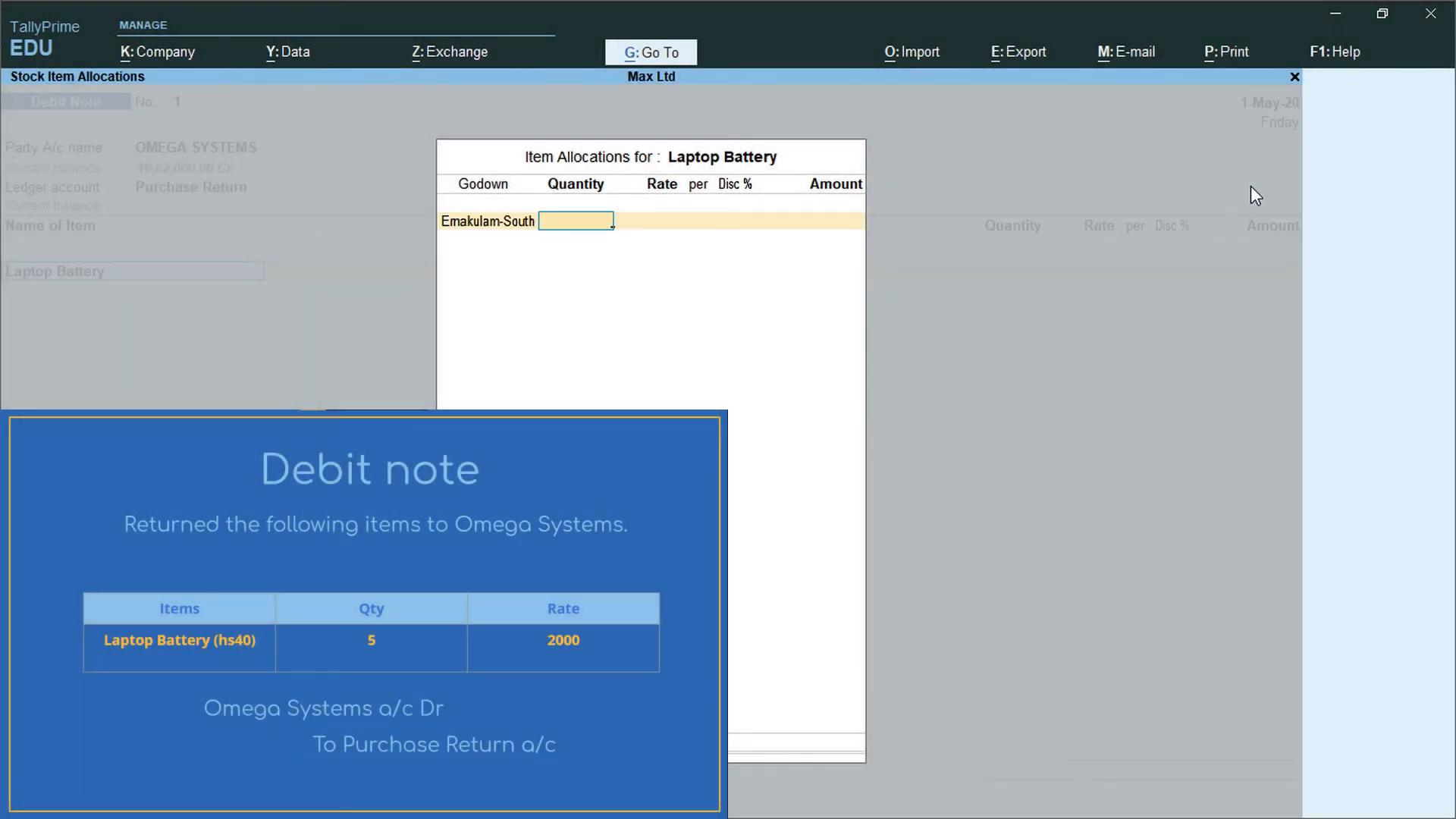
Set the Laptop Battery quantity to 5 nos at a rate of 2,000.00 per nos, and finish the item entries.
{"action": "type", "text": "5"}
{"action": "key", "text": "Return"}
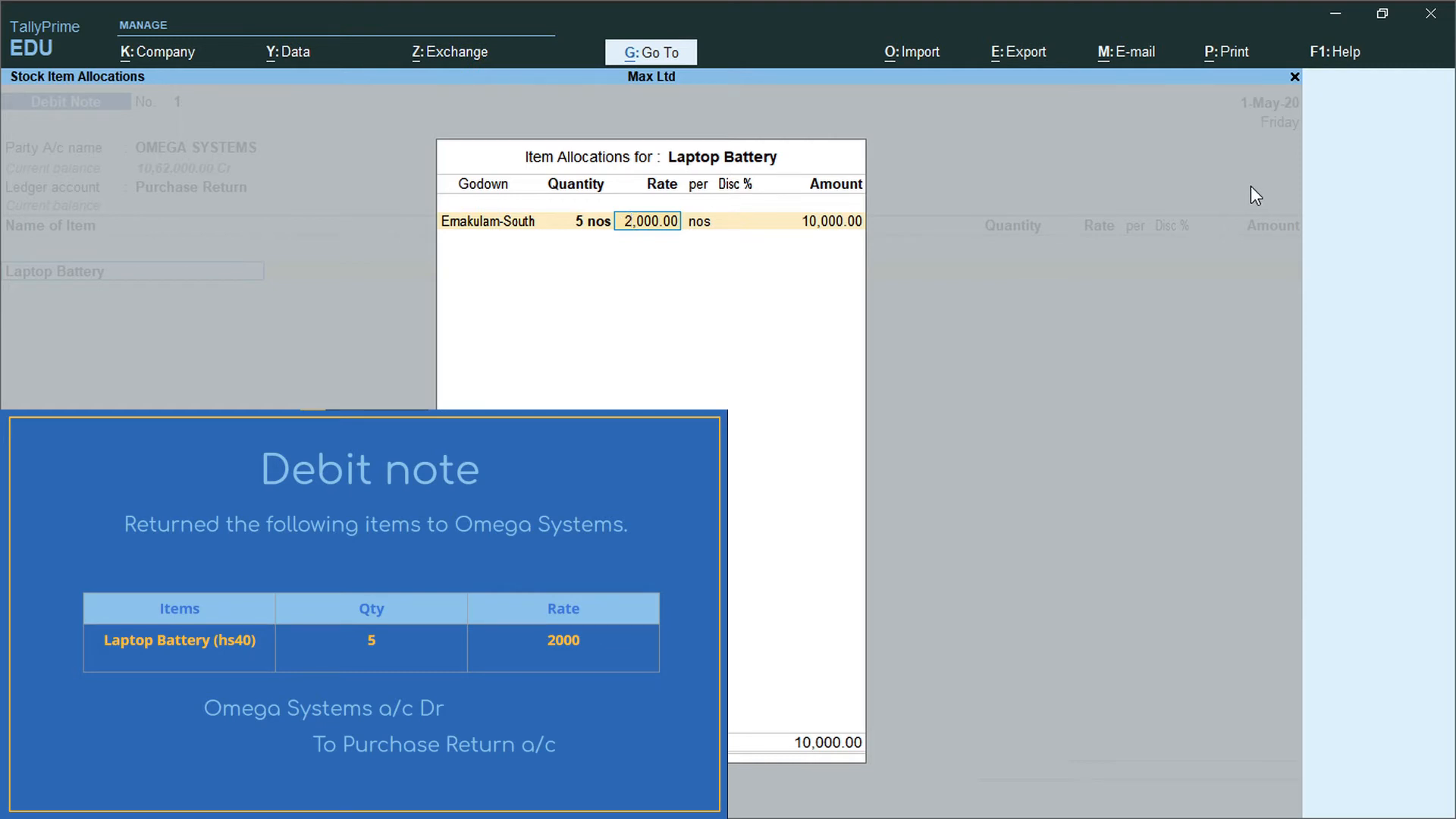
{"action": "key", "text": "Return"}
{"action": "key", "text": "Return"}
{"action": "key", "text": "Return"}
{"action": "key", "text": "Return"}
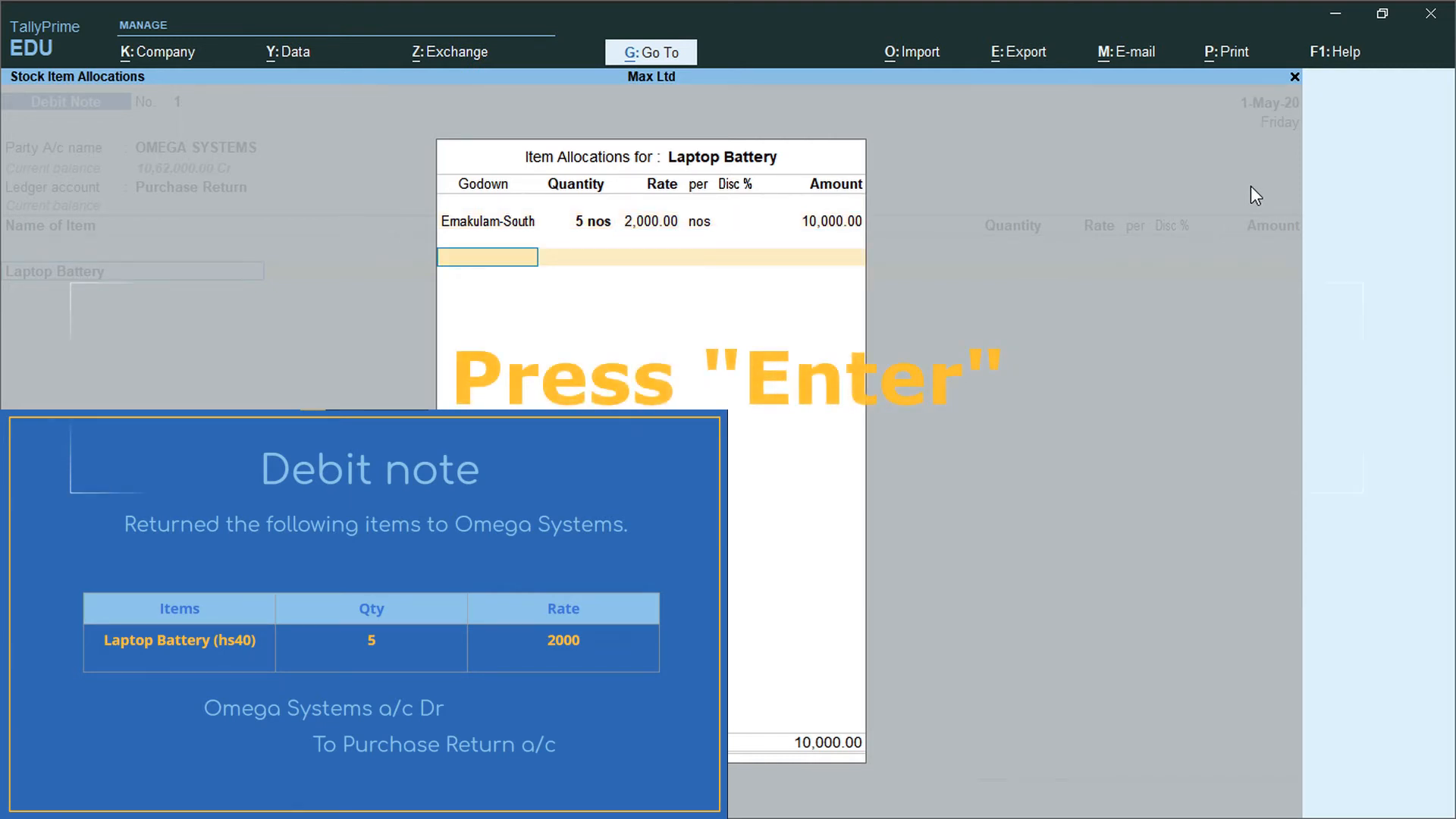
{"action": "key", "text": "Return"}
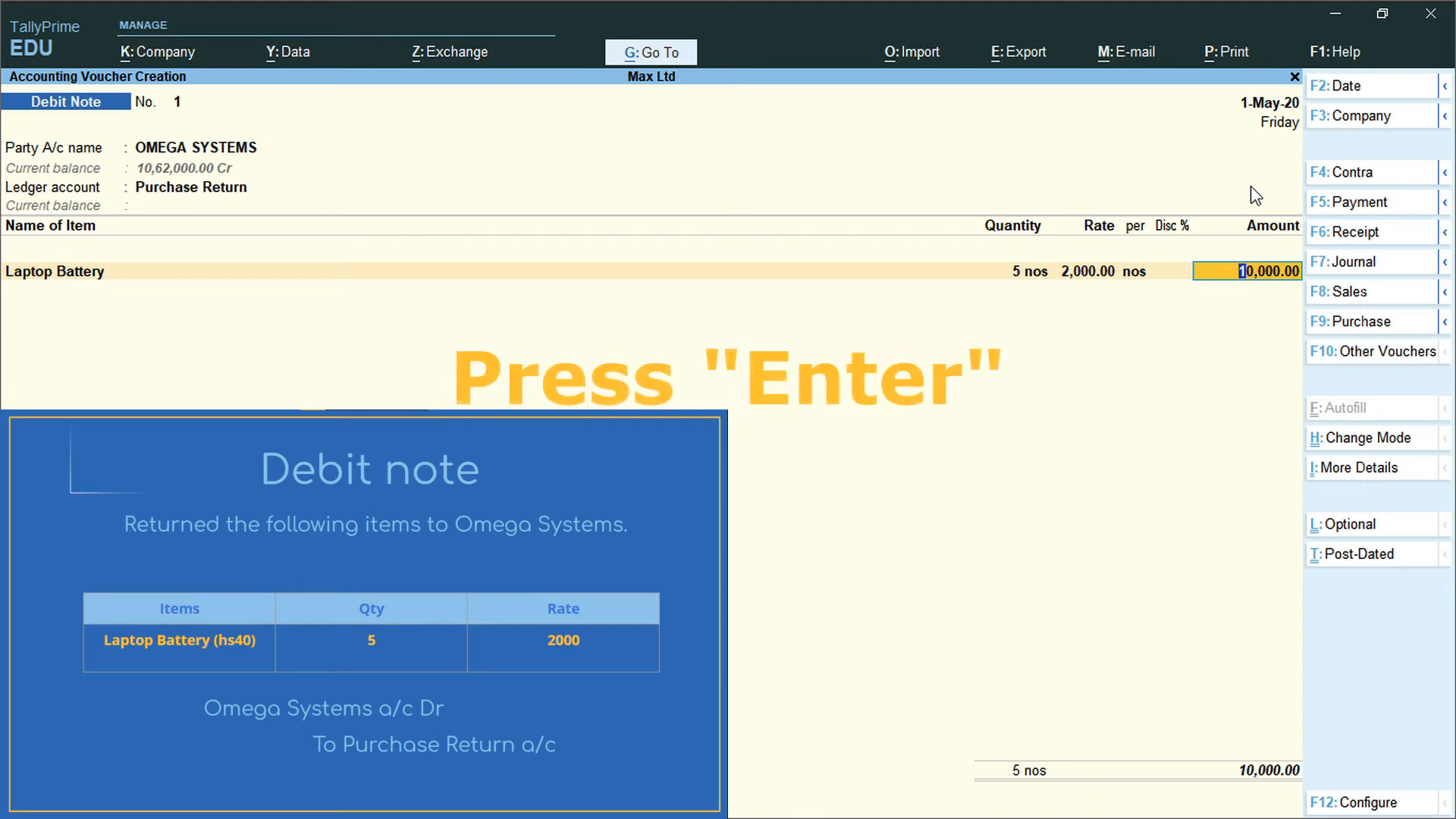
{"action": "key", "text": "Return"}
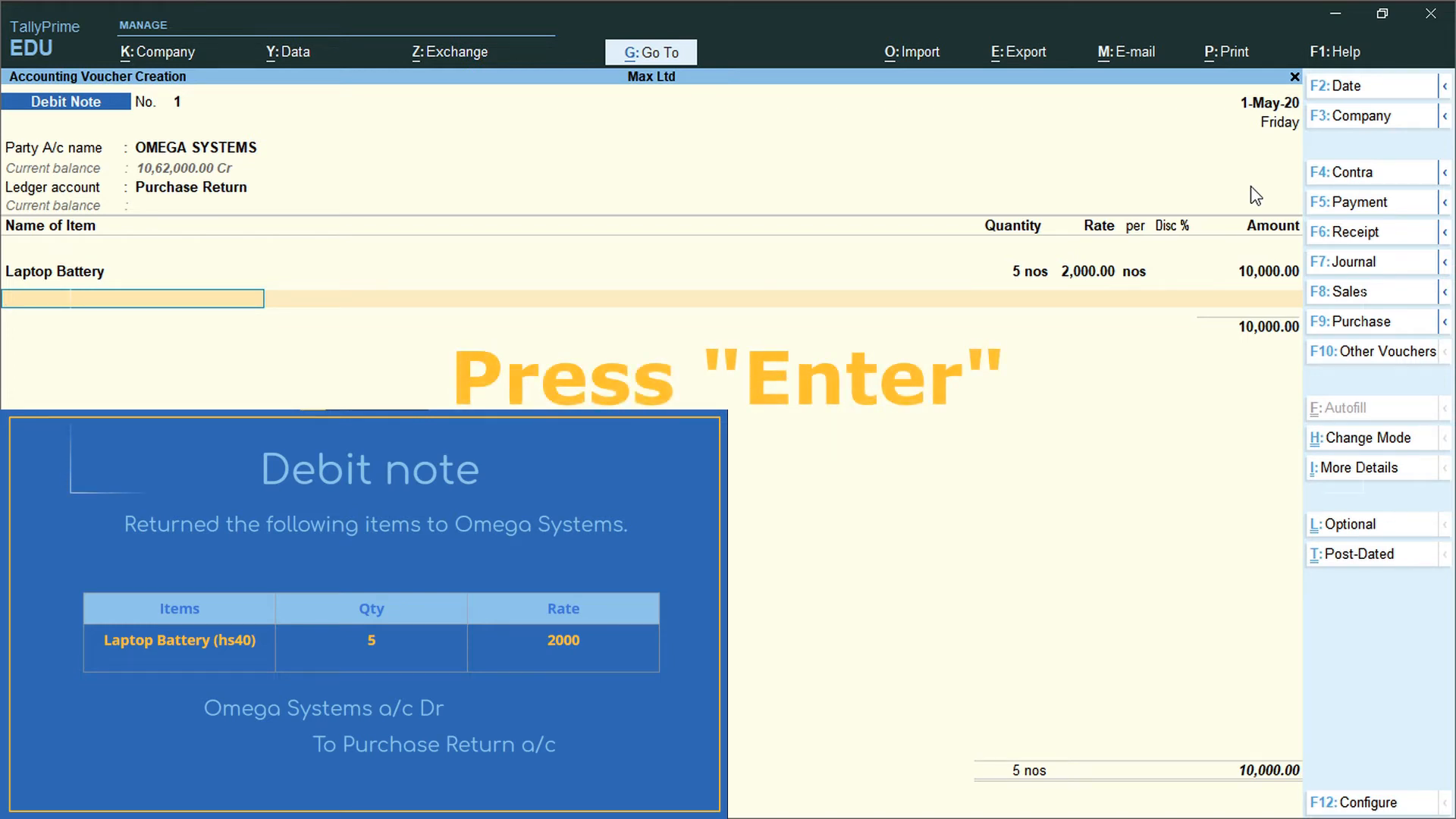
{"action": "key", "text": "Return"}
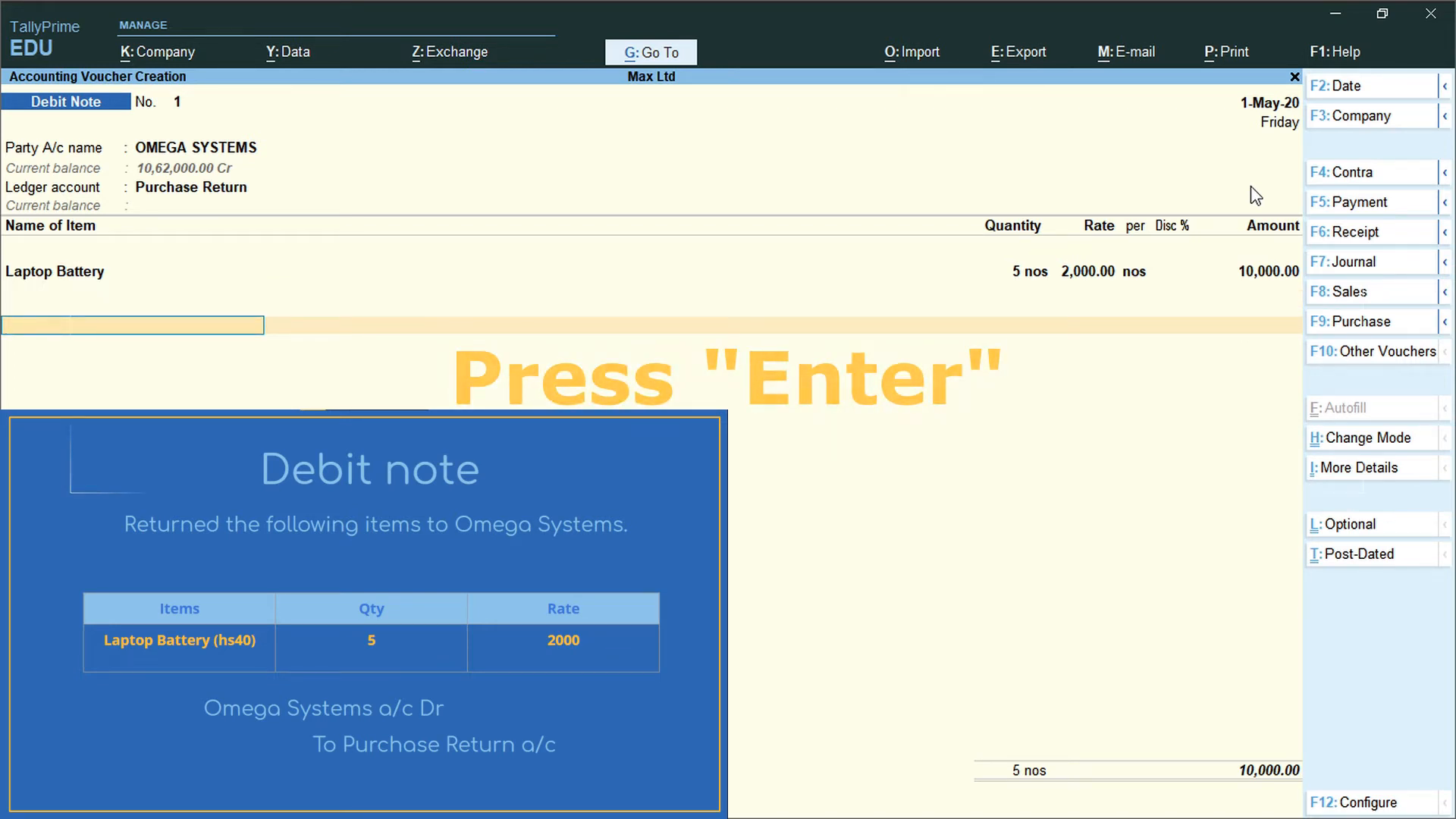
Add the CGST and SGST ledgers below the Laptop Battery line with their calculated amounts.
{"action": "type", "text": "C"}
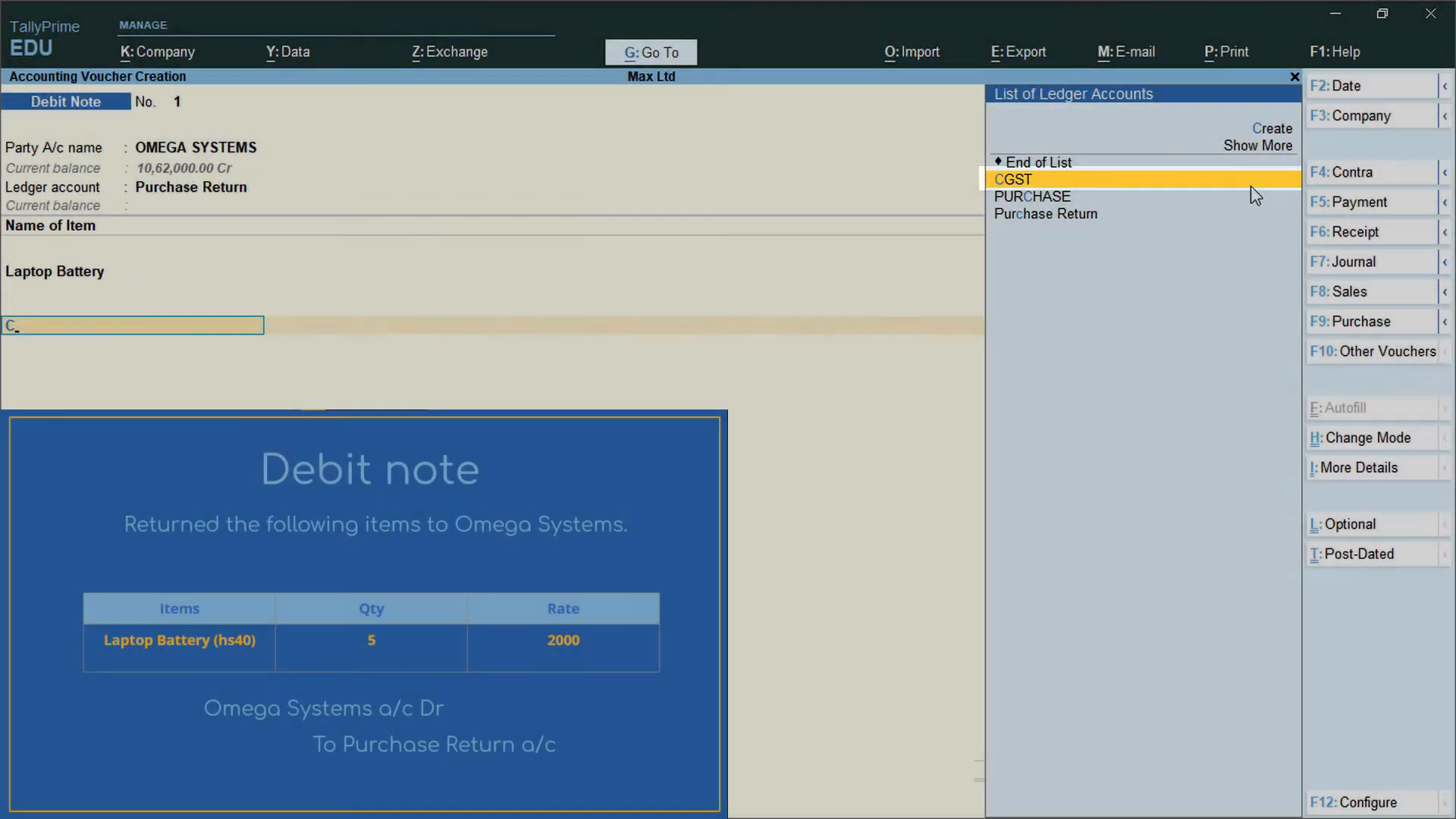
{"action": "left_click", "coordinate": [1249, 185]}
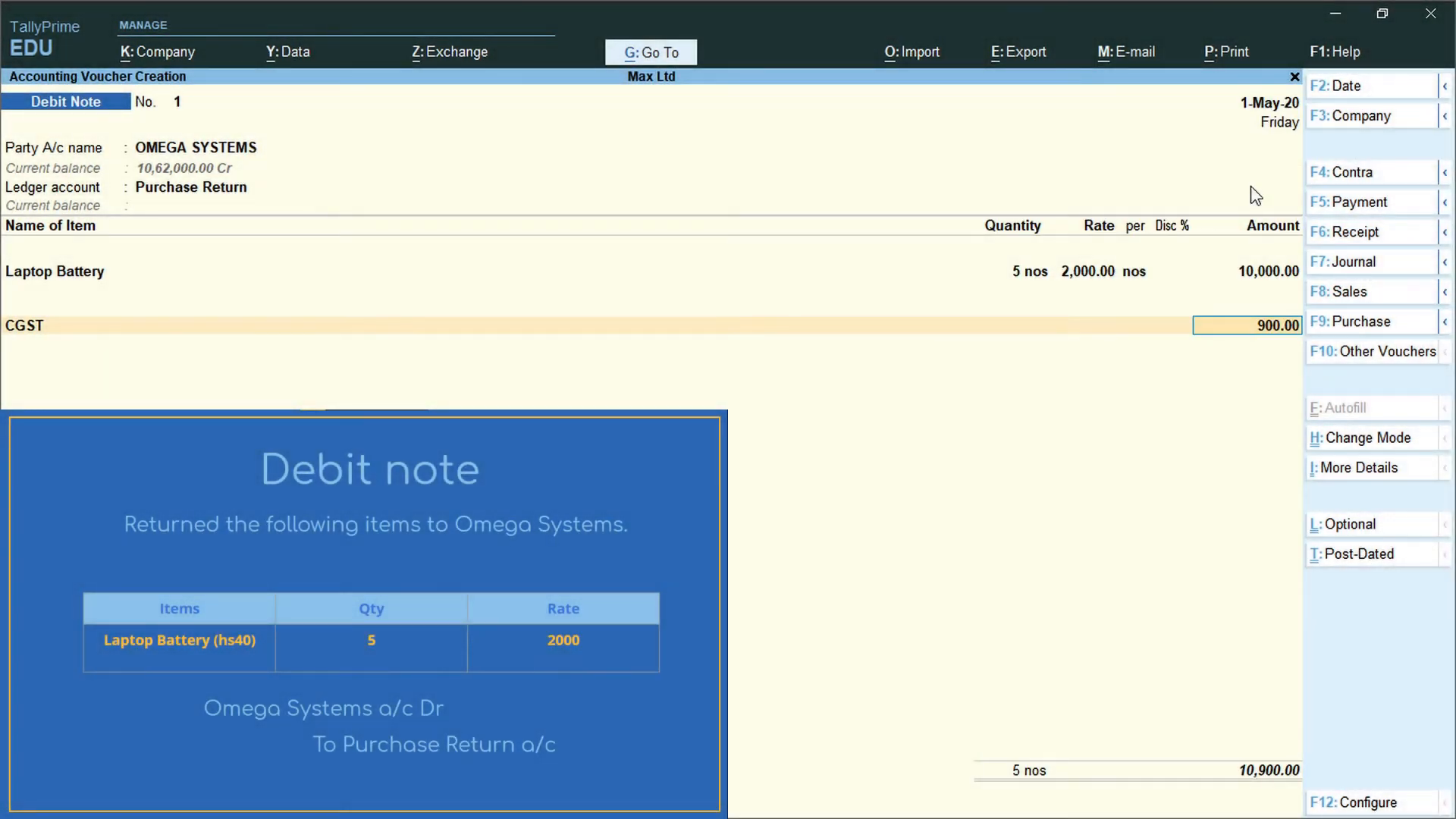
{"action": "key", "text": "Return"}
{"action": "type", "text": "S"}
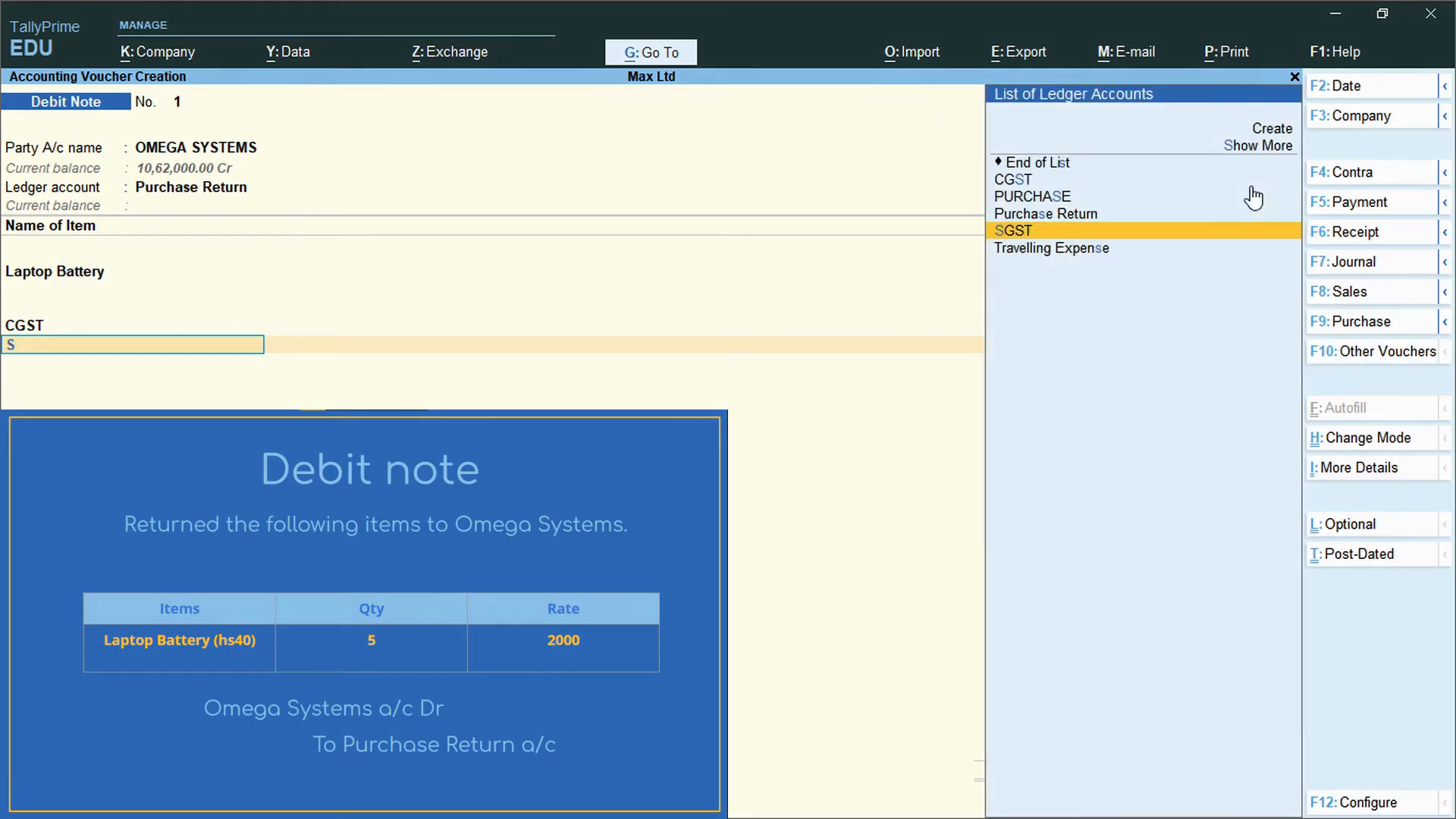
{"action": "key", "text": "Return"}
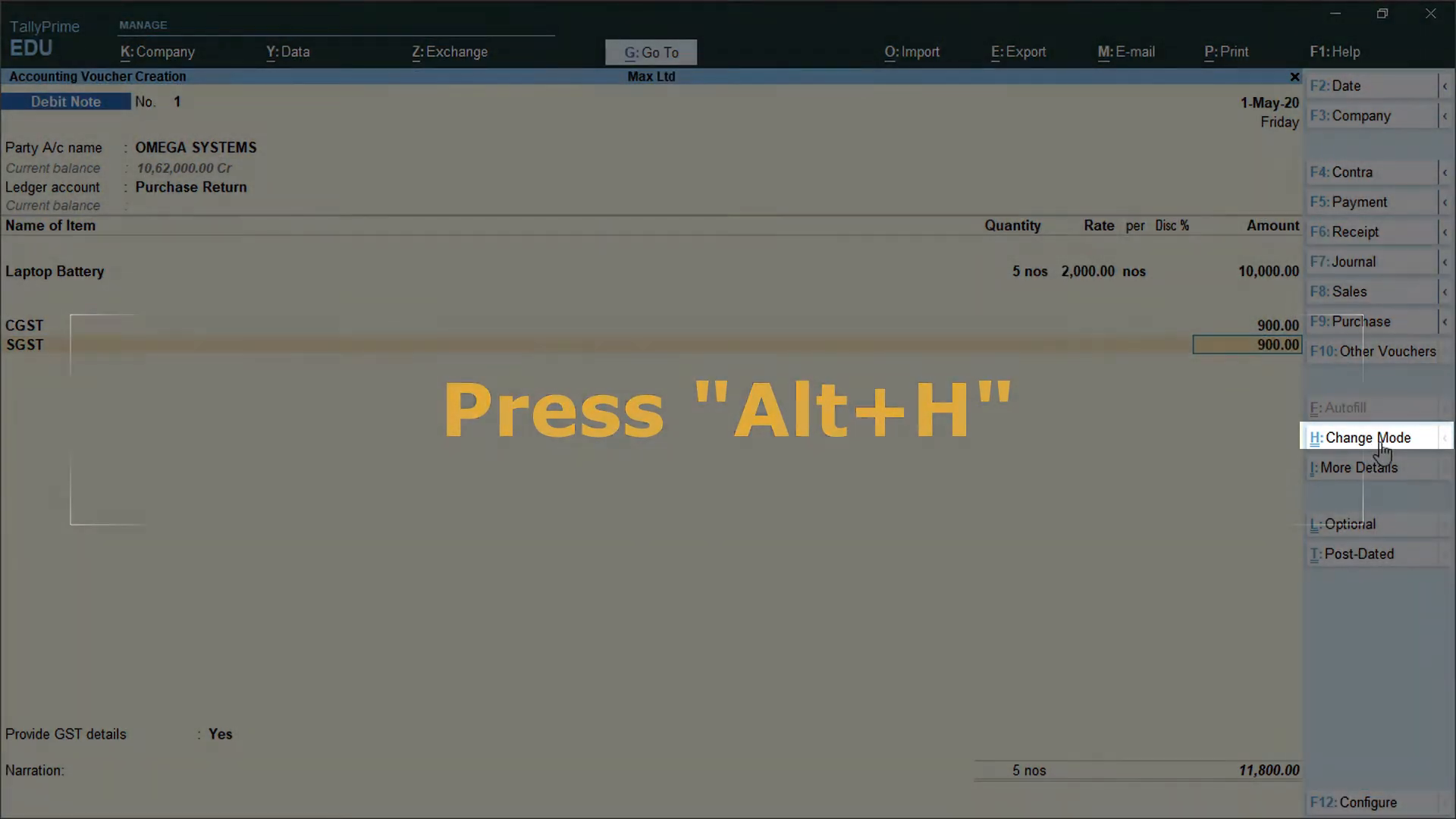
View the debit note's debit and credit entries in As Voucher mode, and return to Item Invoice mode.
{"action": "key", "text": "alt+h"}
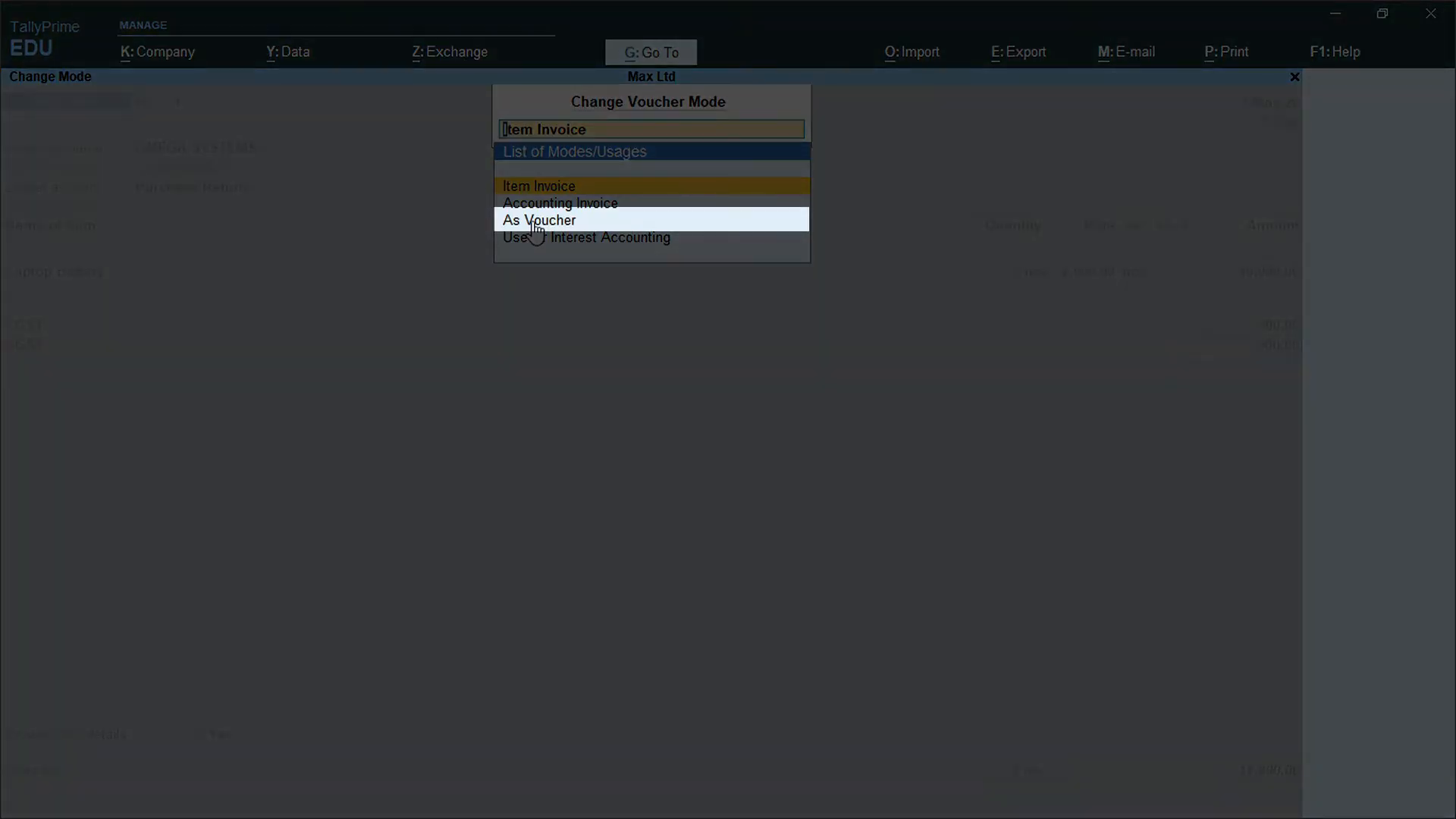
{"action": "left_click", "coordinate": [535, 223]}
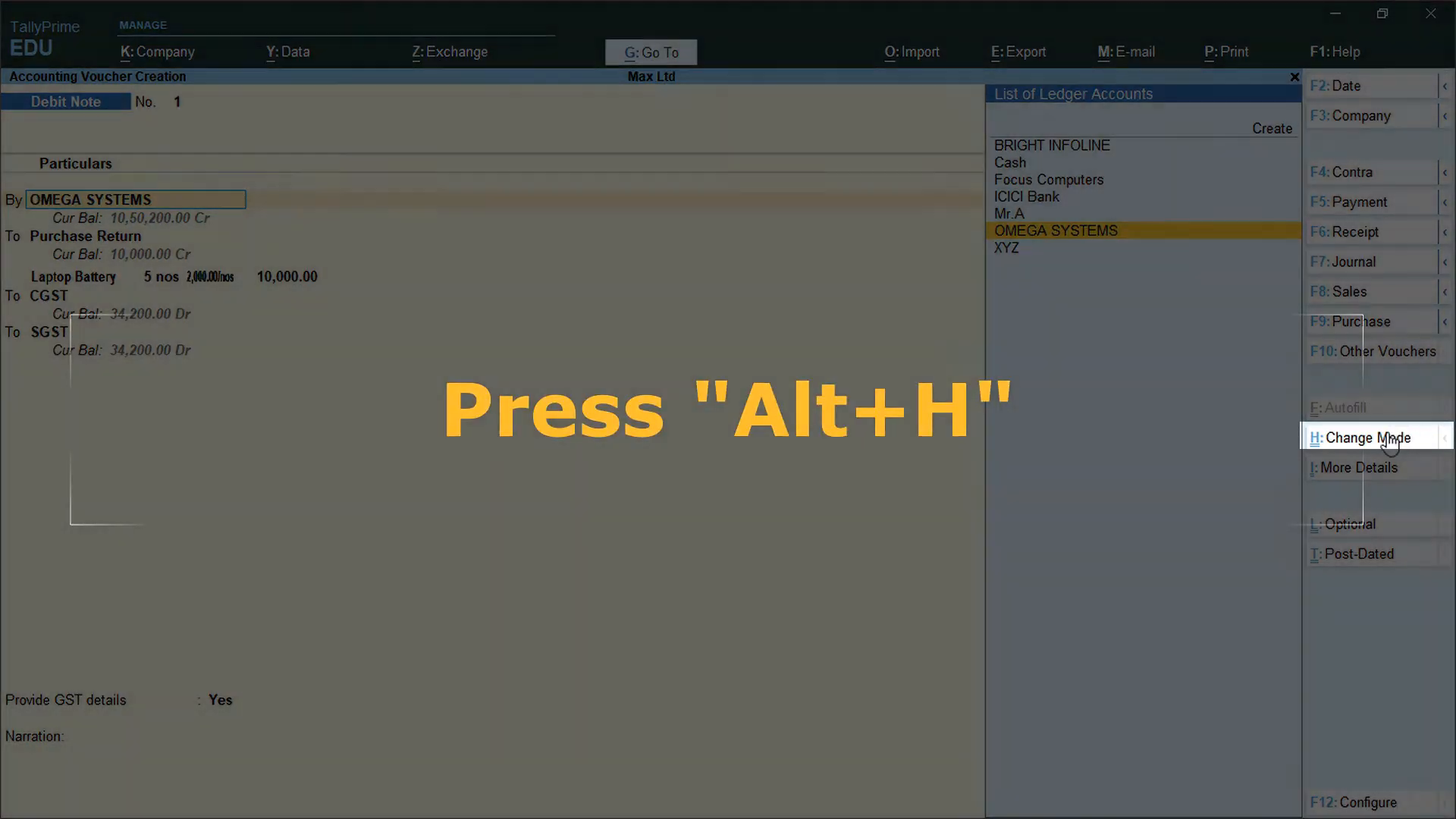
{"action": "left_click", "coordinate": [1390, 440]}
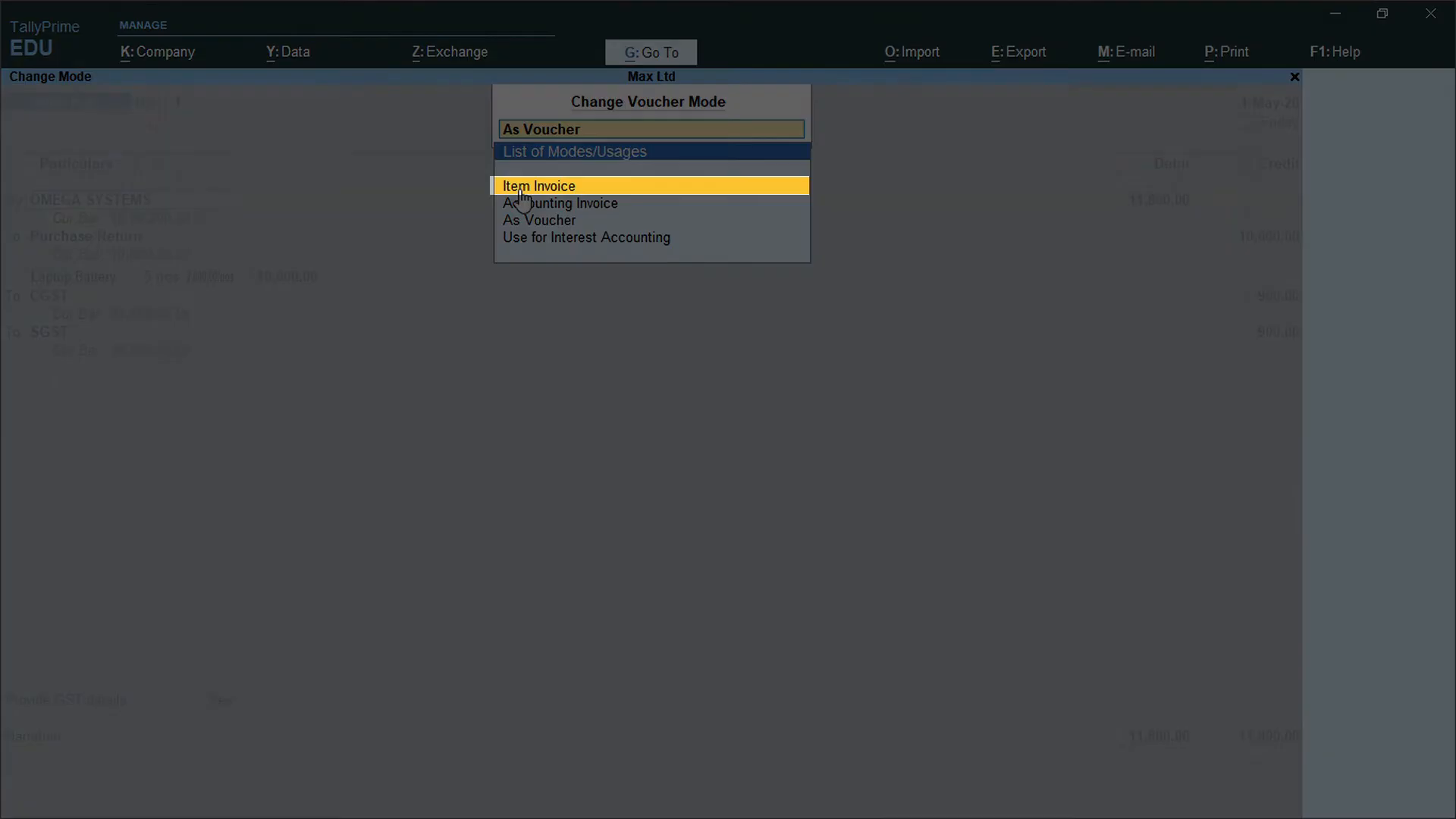
{"action": "left_click", "coordinate": [520, 195]}
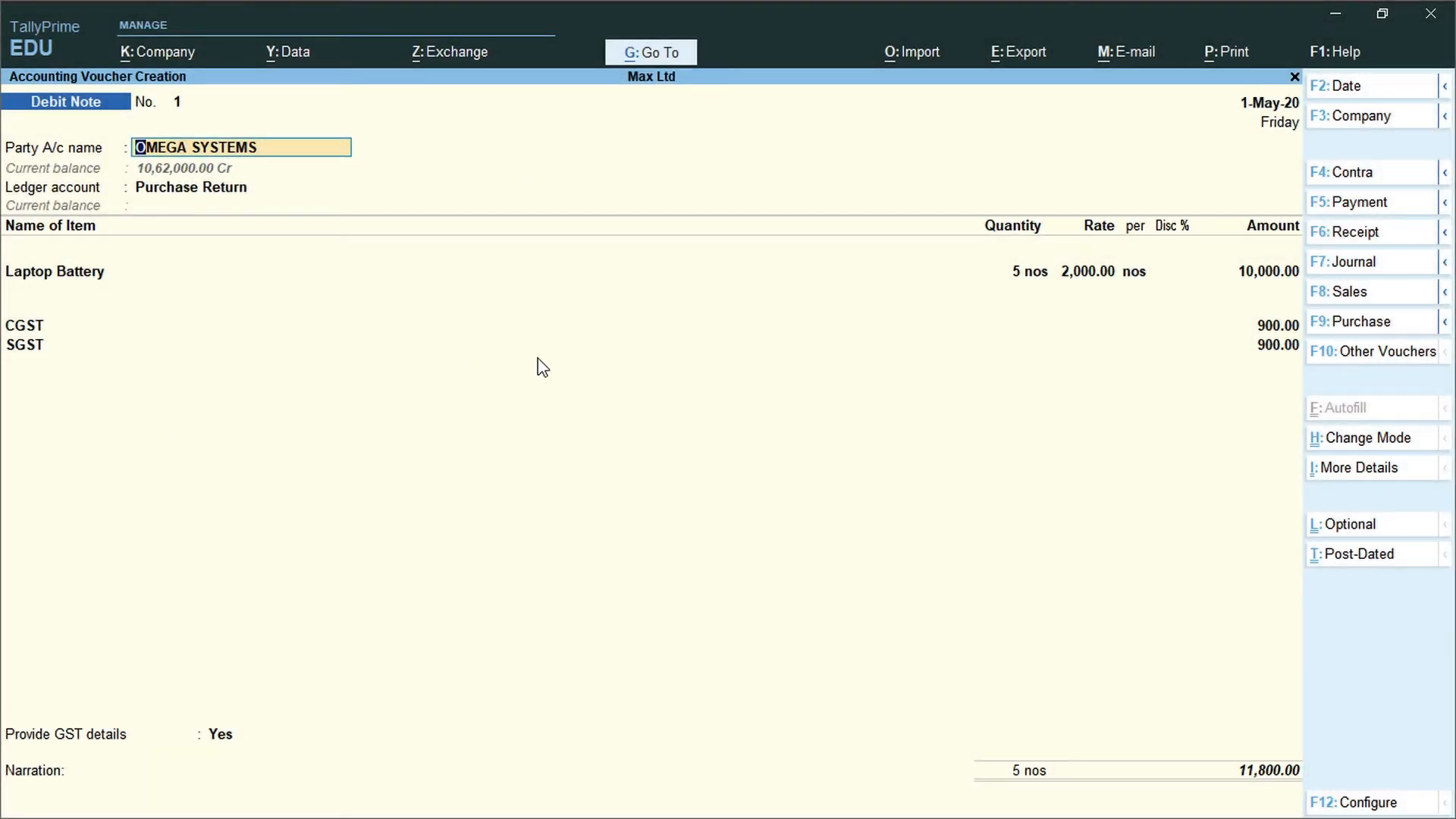
Adjust the debit note with Agst Ref against Omega Systems' pending bill 1, and save it without a narration.
{"action": "key", "text": "ctrl+a"}
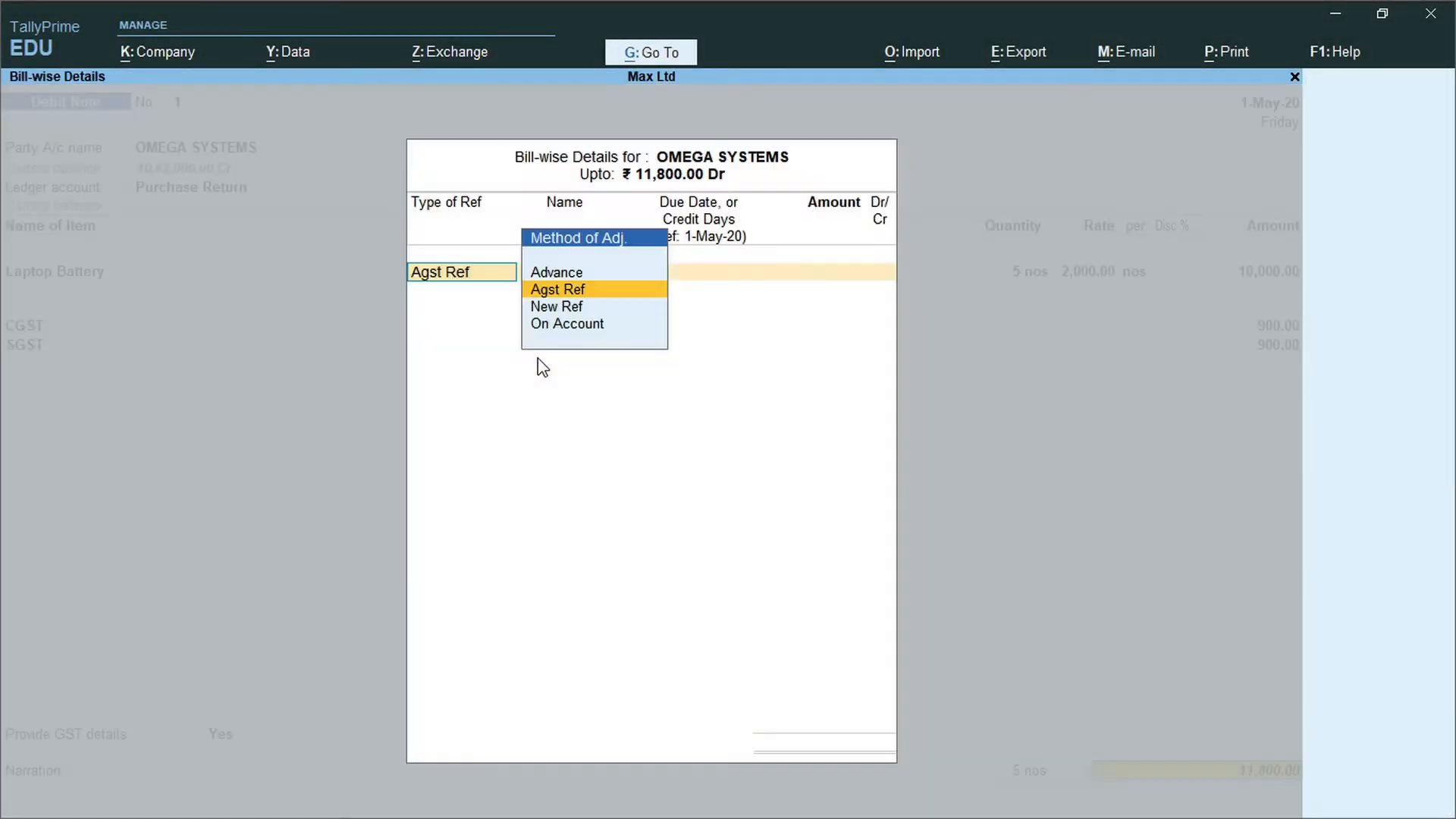
{"action": "key", "text": "Return"}
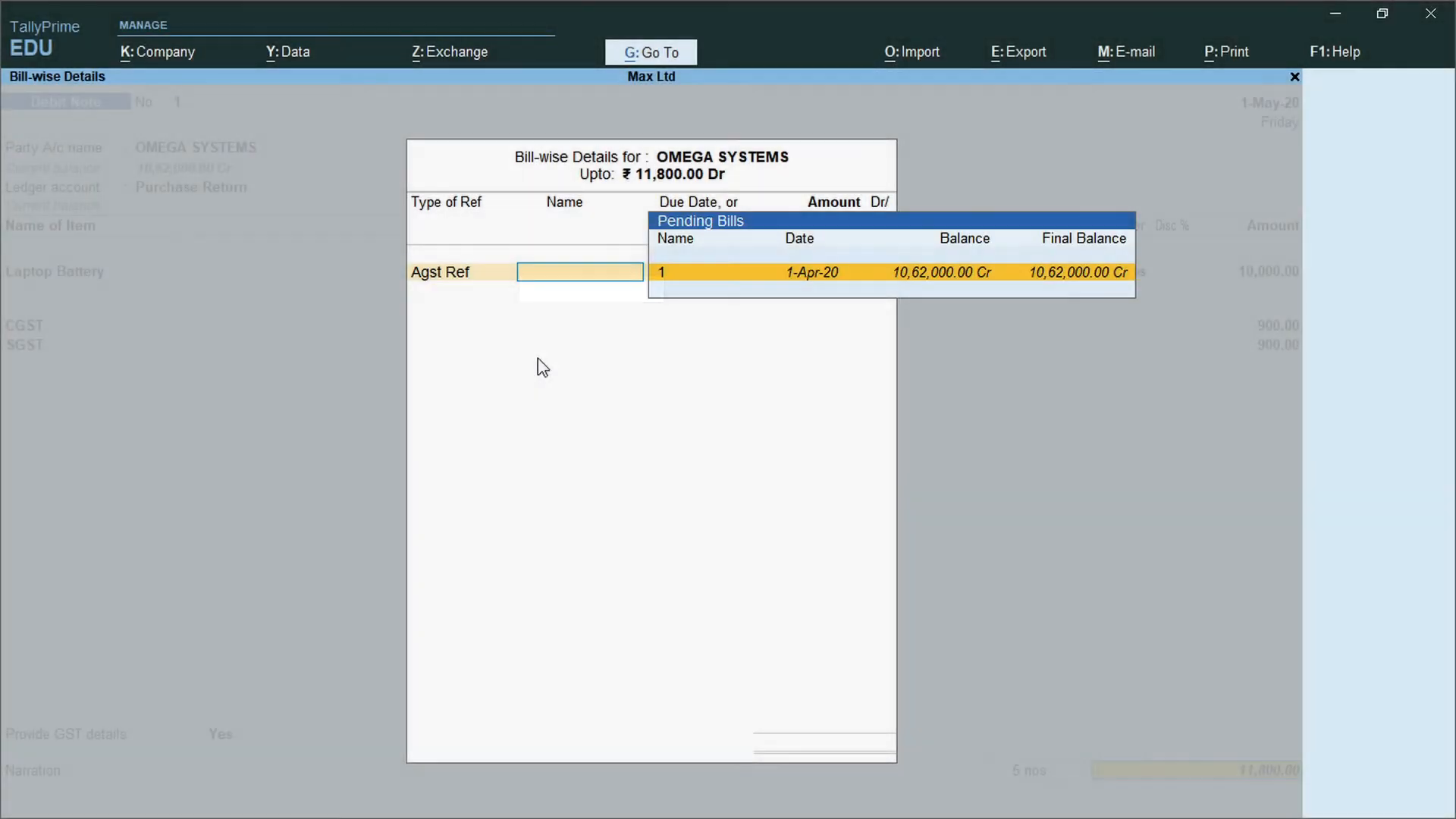
{"action": "key", "text": "Return"}
{"action": "key", "text": "Return"}
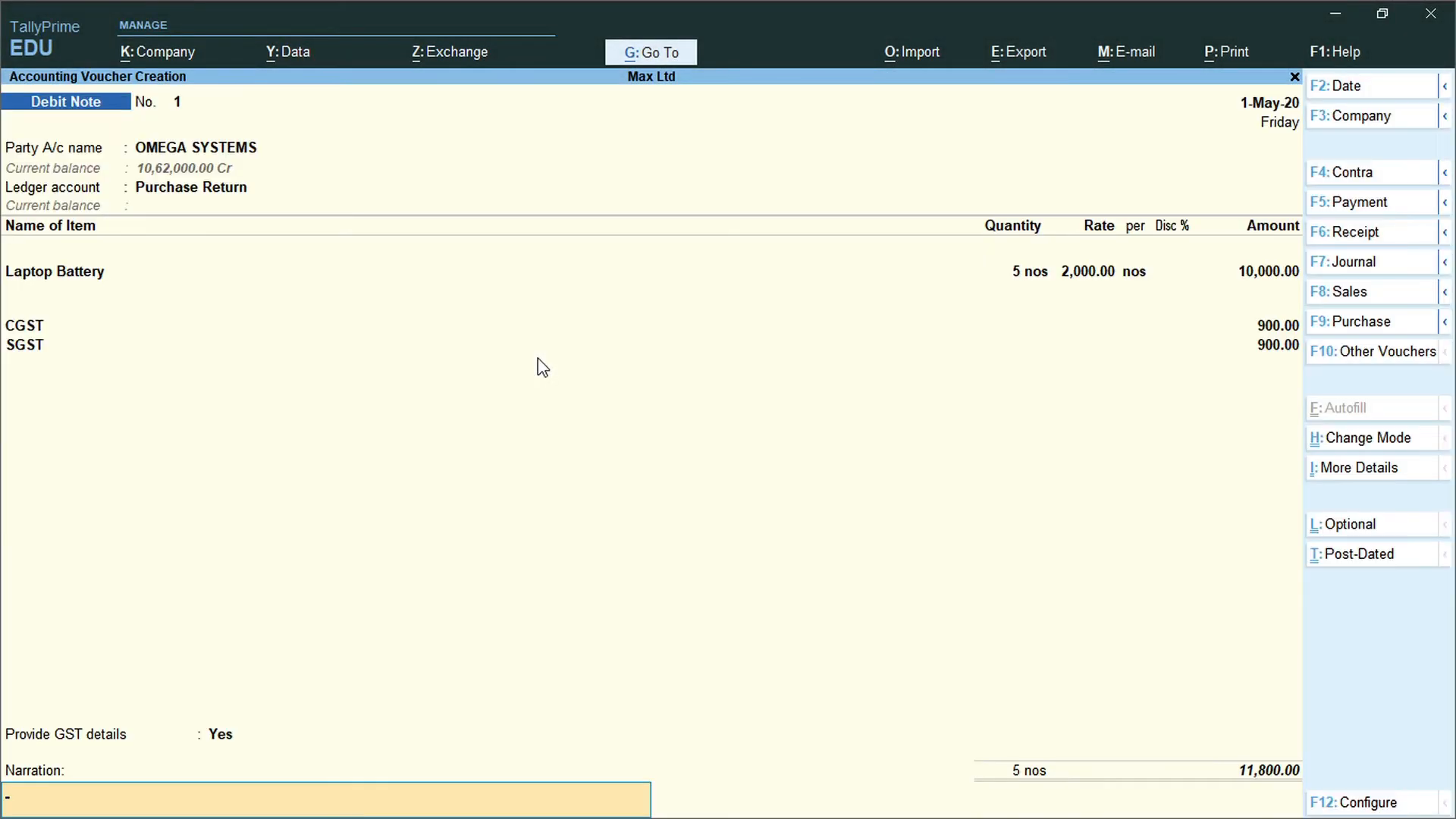
{"action": "key", "text": "Return"}
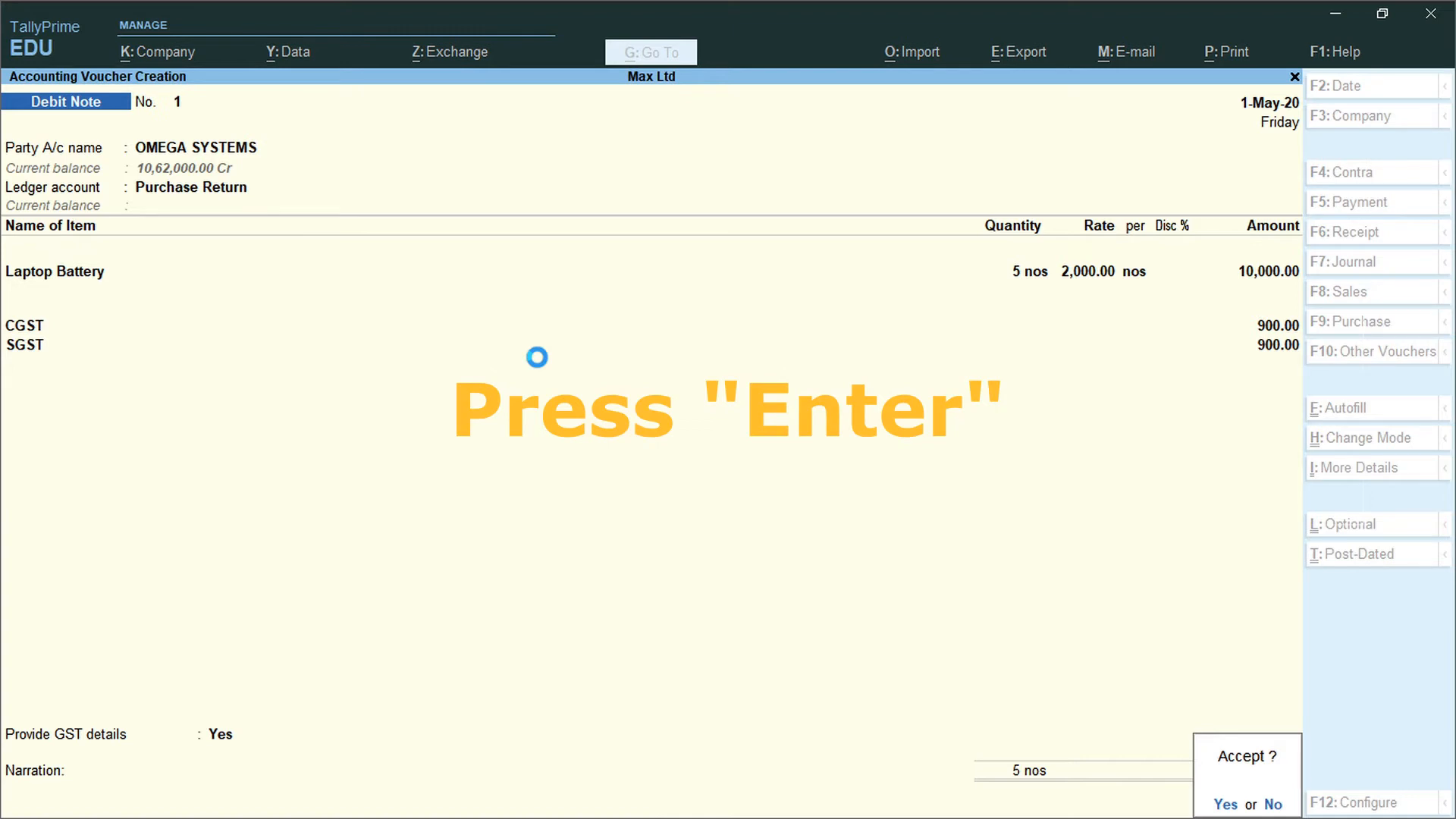
{"action": "key", "text": "Return"}
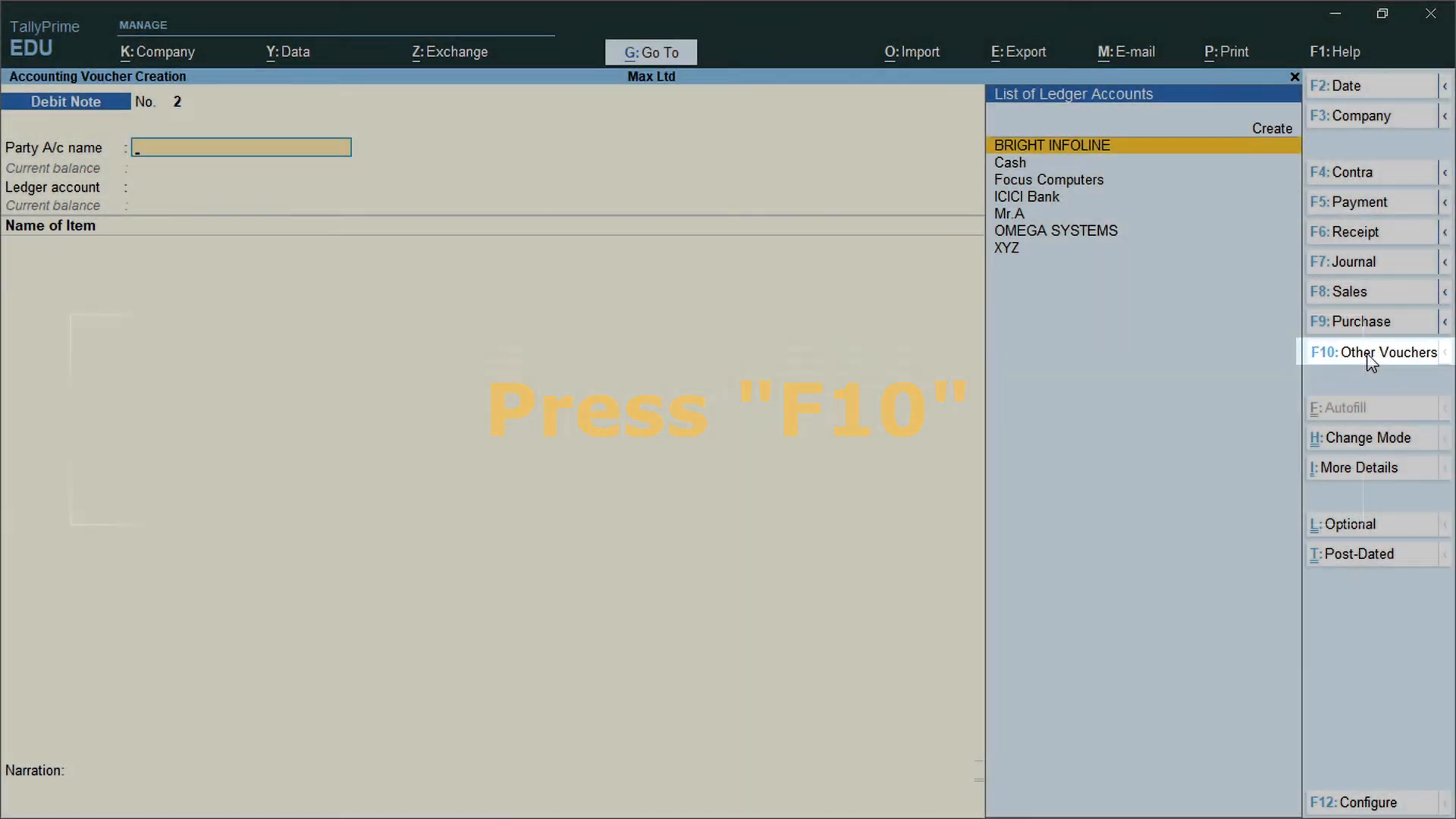
Change the voucher type to Credit Note and set the voucher date to 2-5-2020.
{"action": "left_click", "coordinate": [1368, 356]}
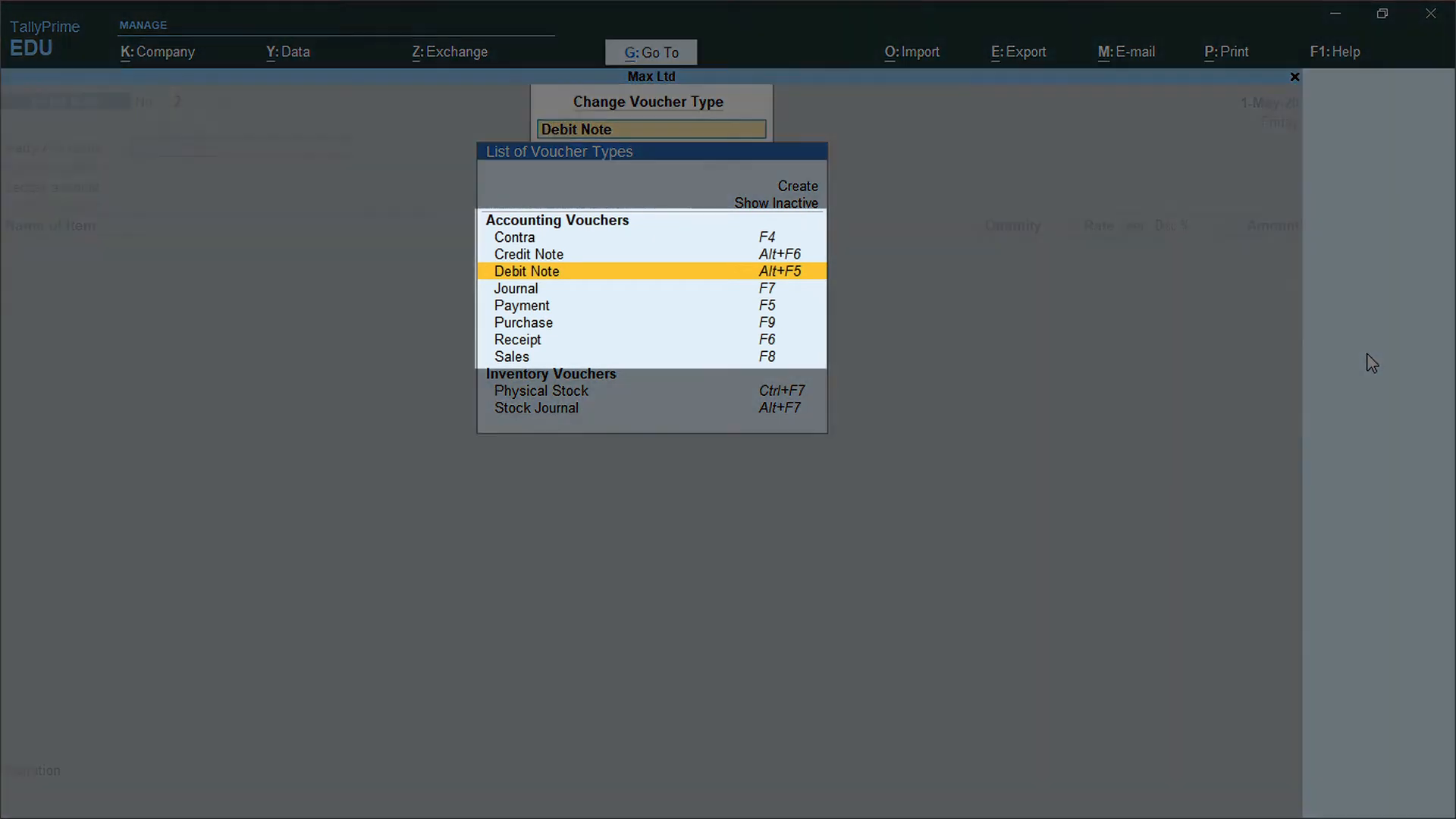
{"action": "key", "text": "Up"}
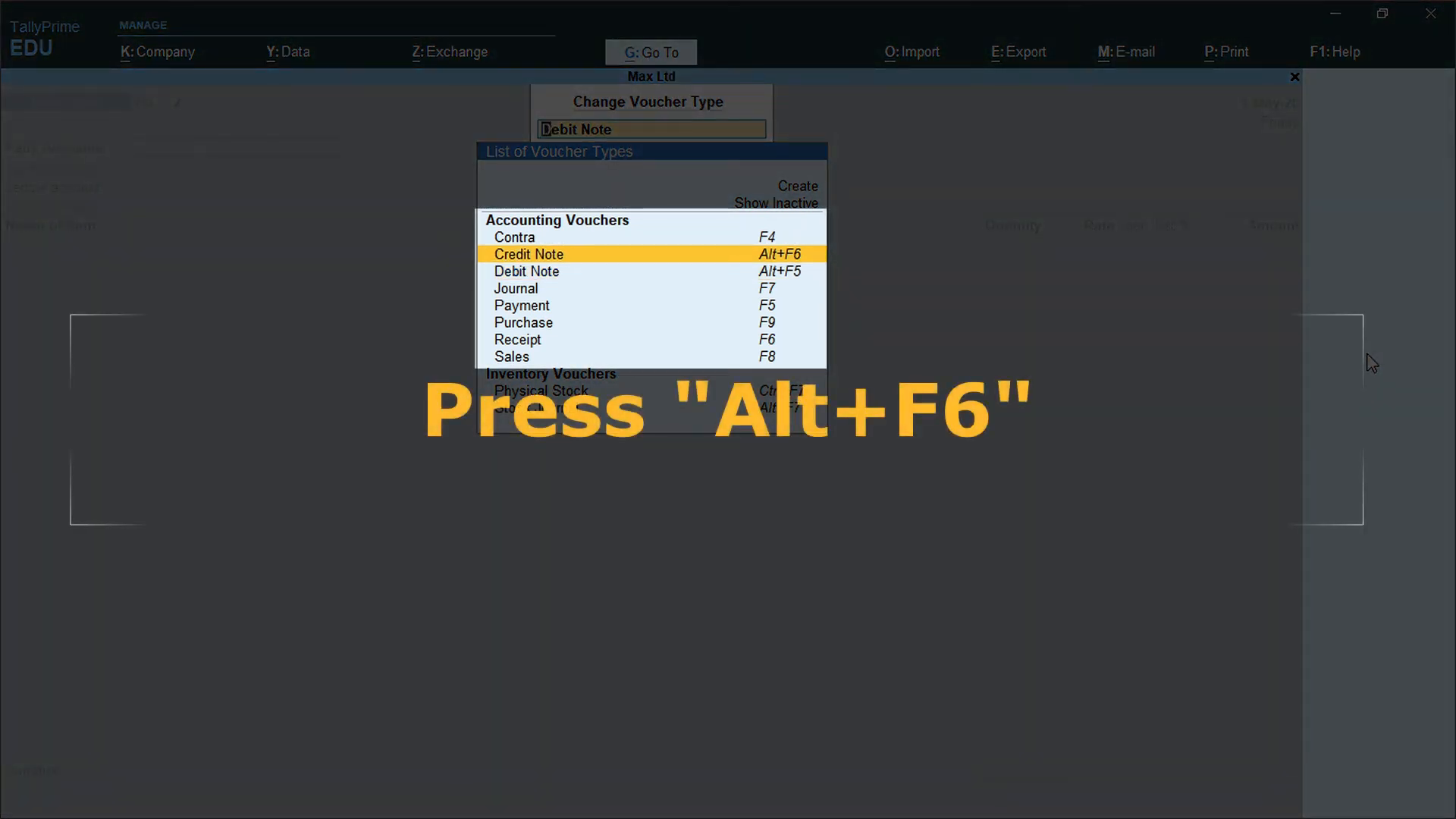
{"action": "key", "text": "alt+F6"}
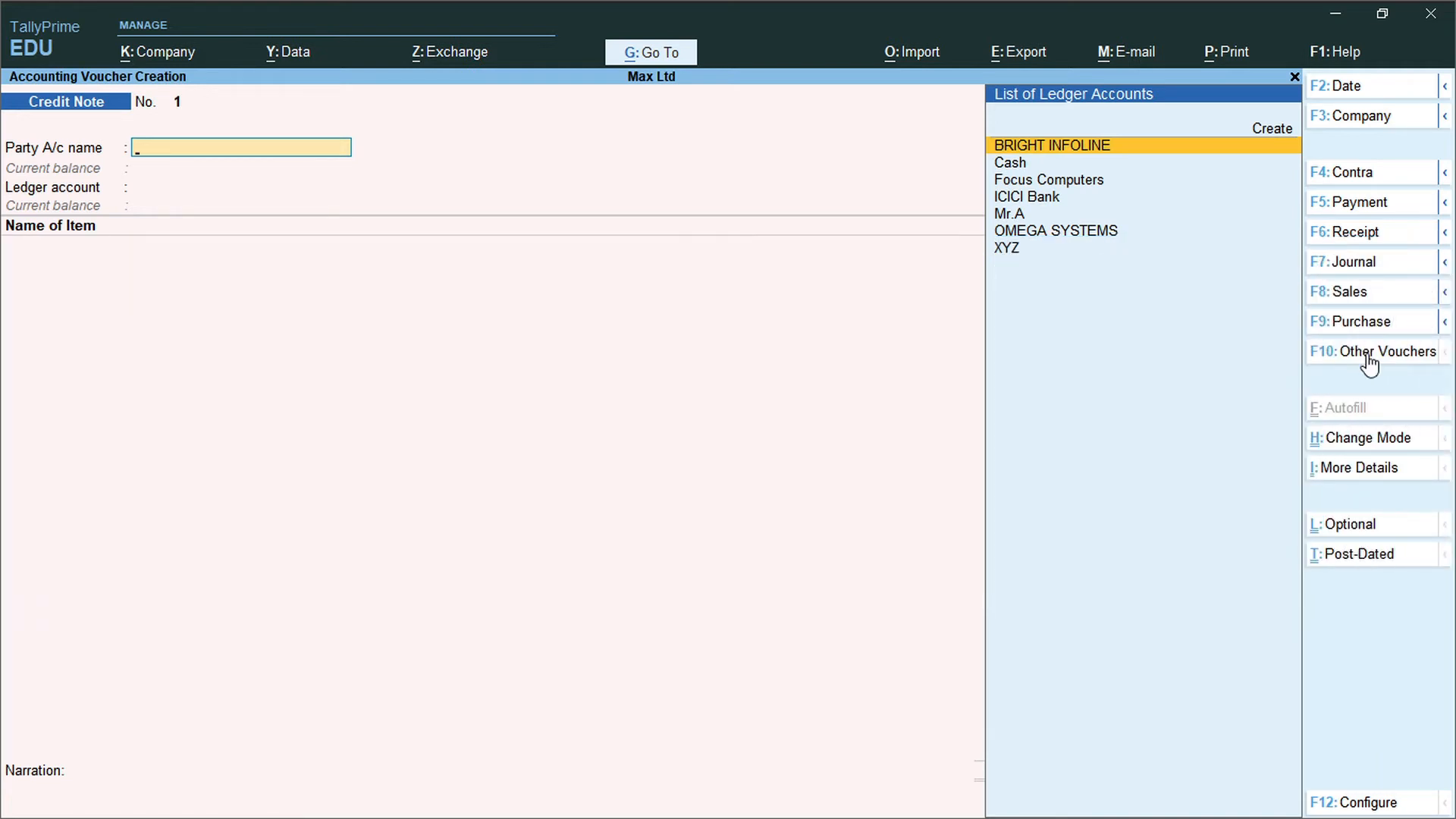
{"action": "key", "text": "F2"}
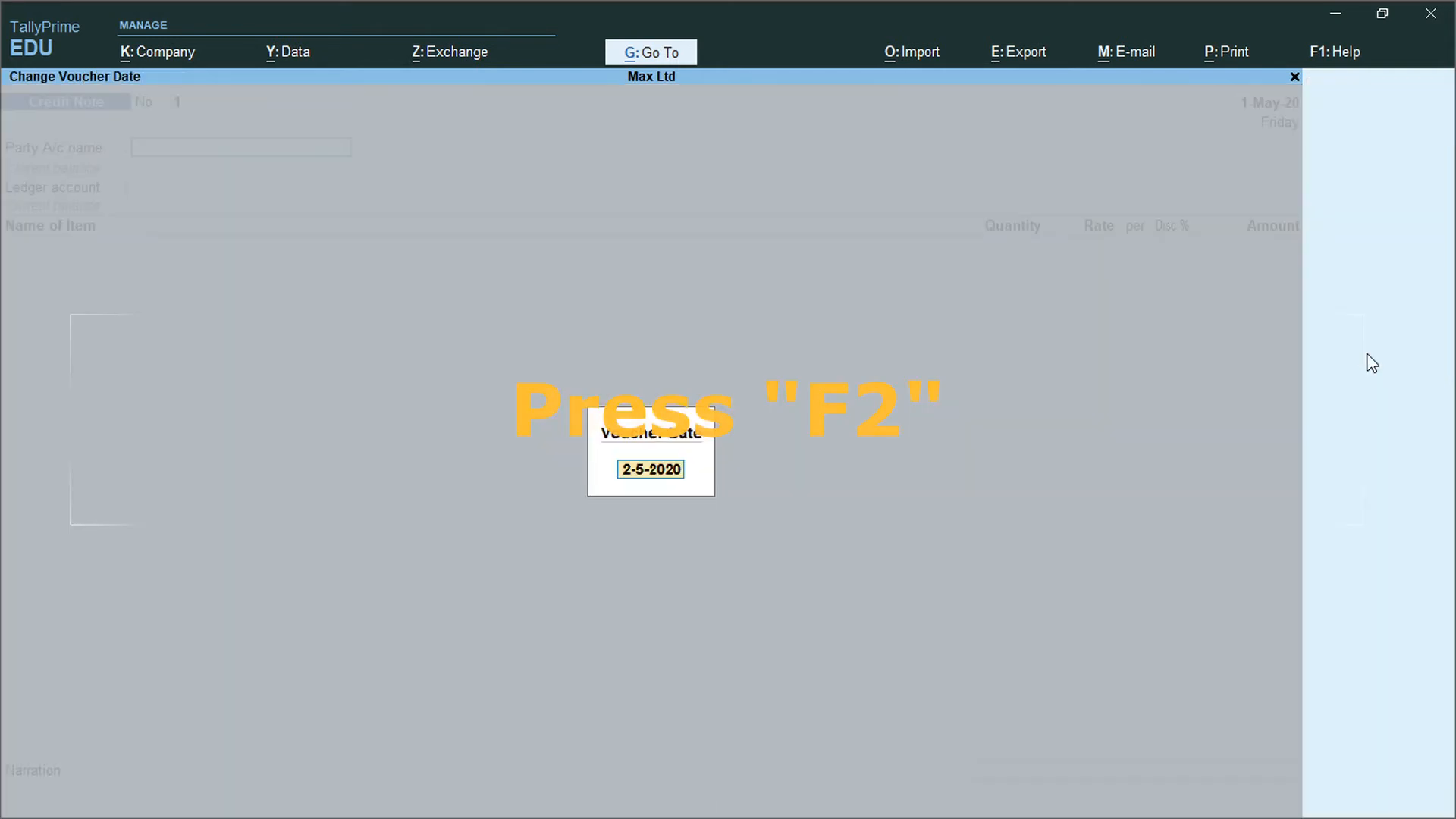
{"action": "key", "text": "Return"}
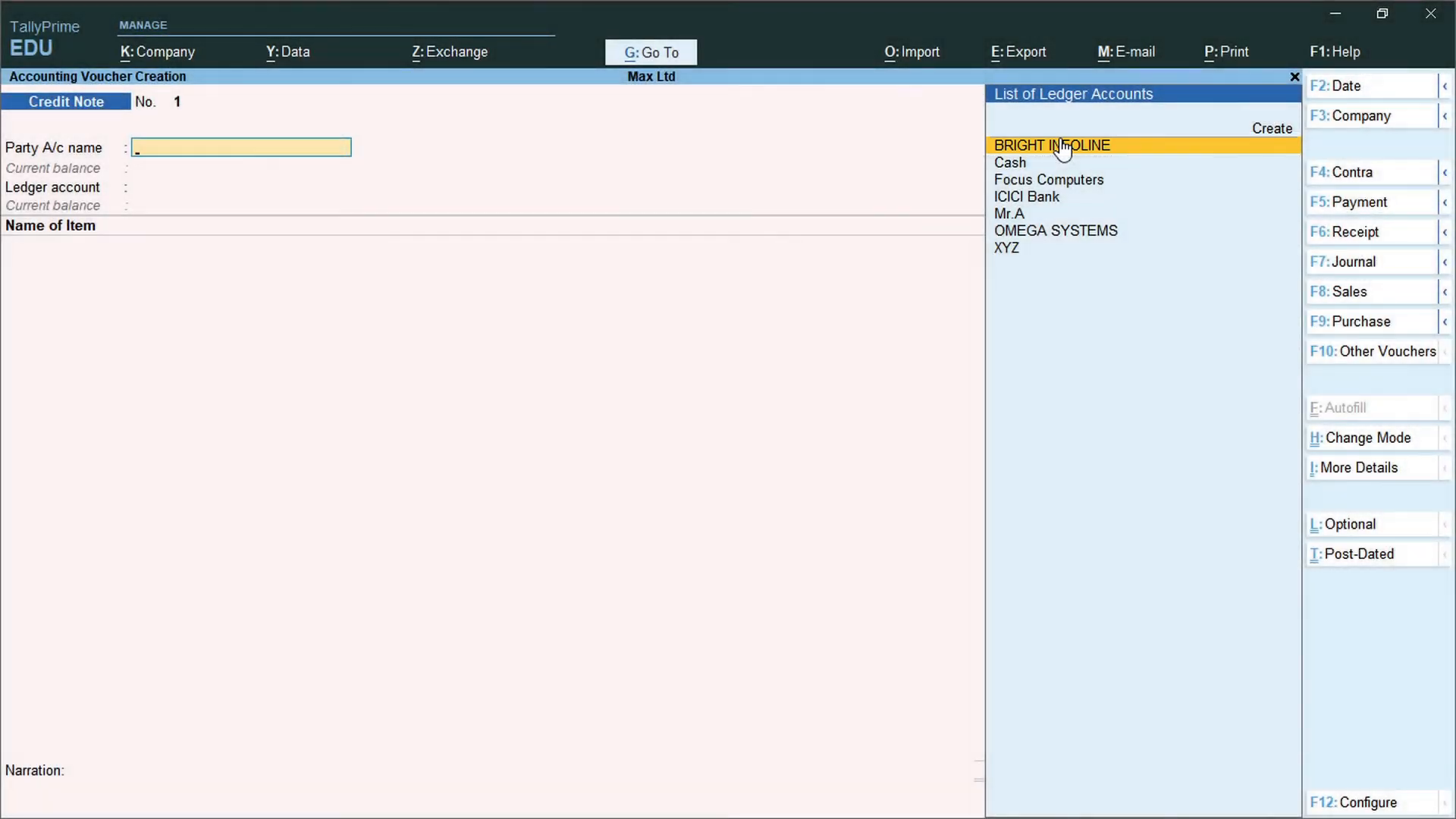
Set BRIGHT INFOLINE as the credit note's party account and accept its receipt and party details without entries.
{"action": "left_click", "coordinate": [1060, 146]}
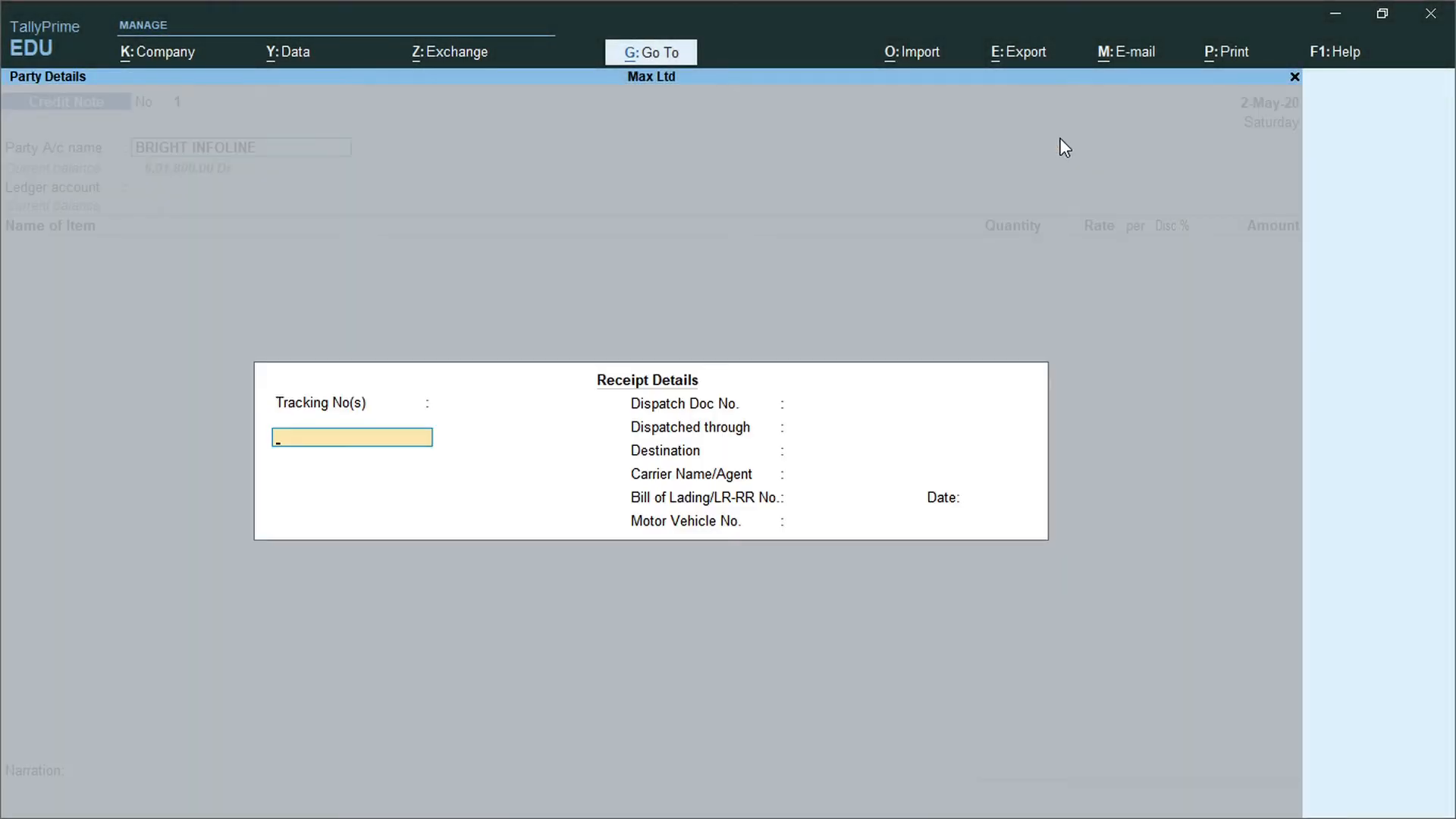
{"action": "key", "text": "Return"}
{"action": "key", "text": "ctrl+a"}
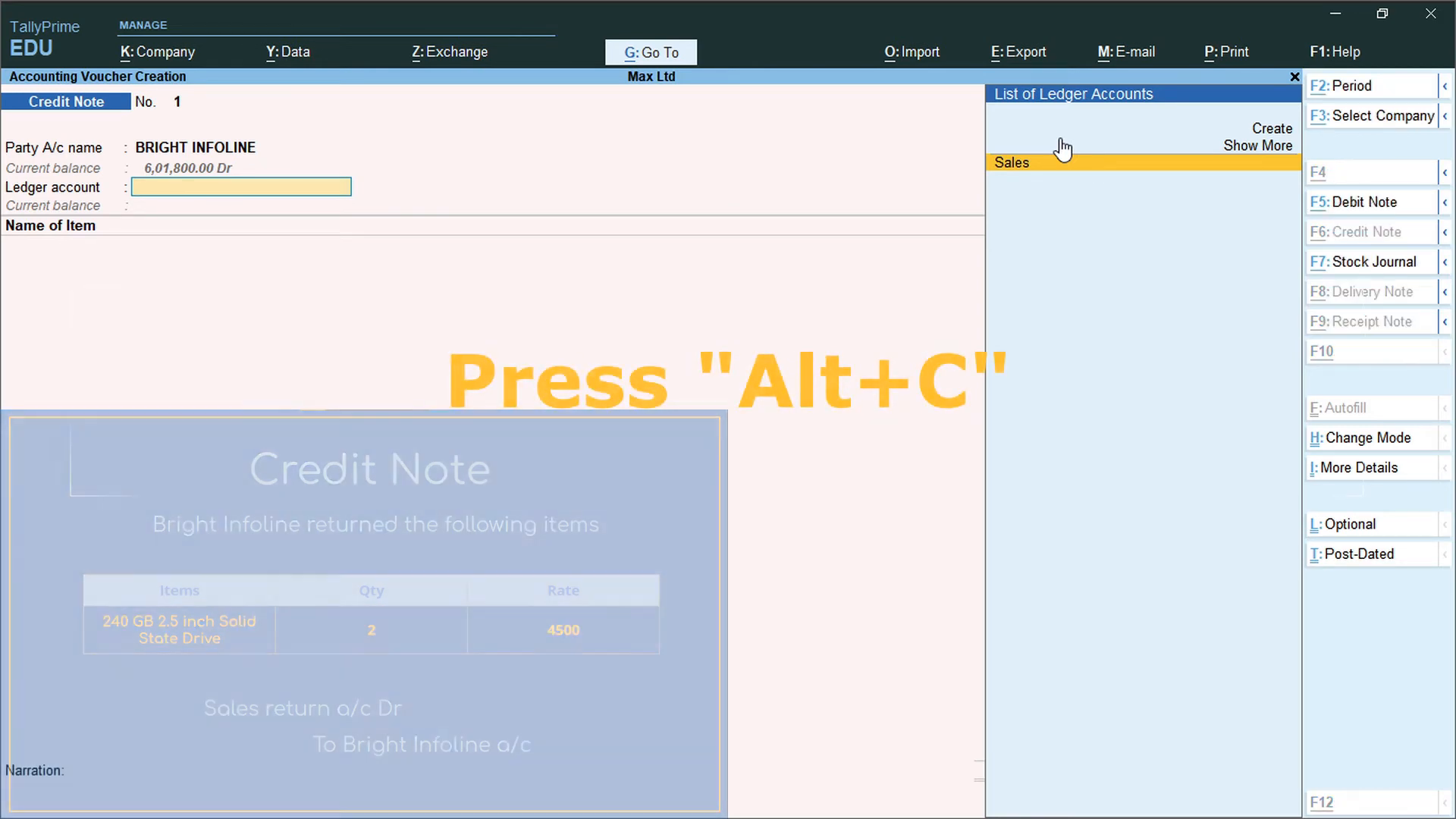
Start a new ledger named Sales Return under Sales Accounts, keeping its ledger type Not Applicable.
{"action": "key", "text": "alt+c"}
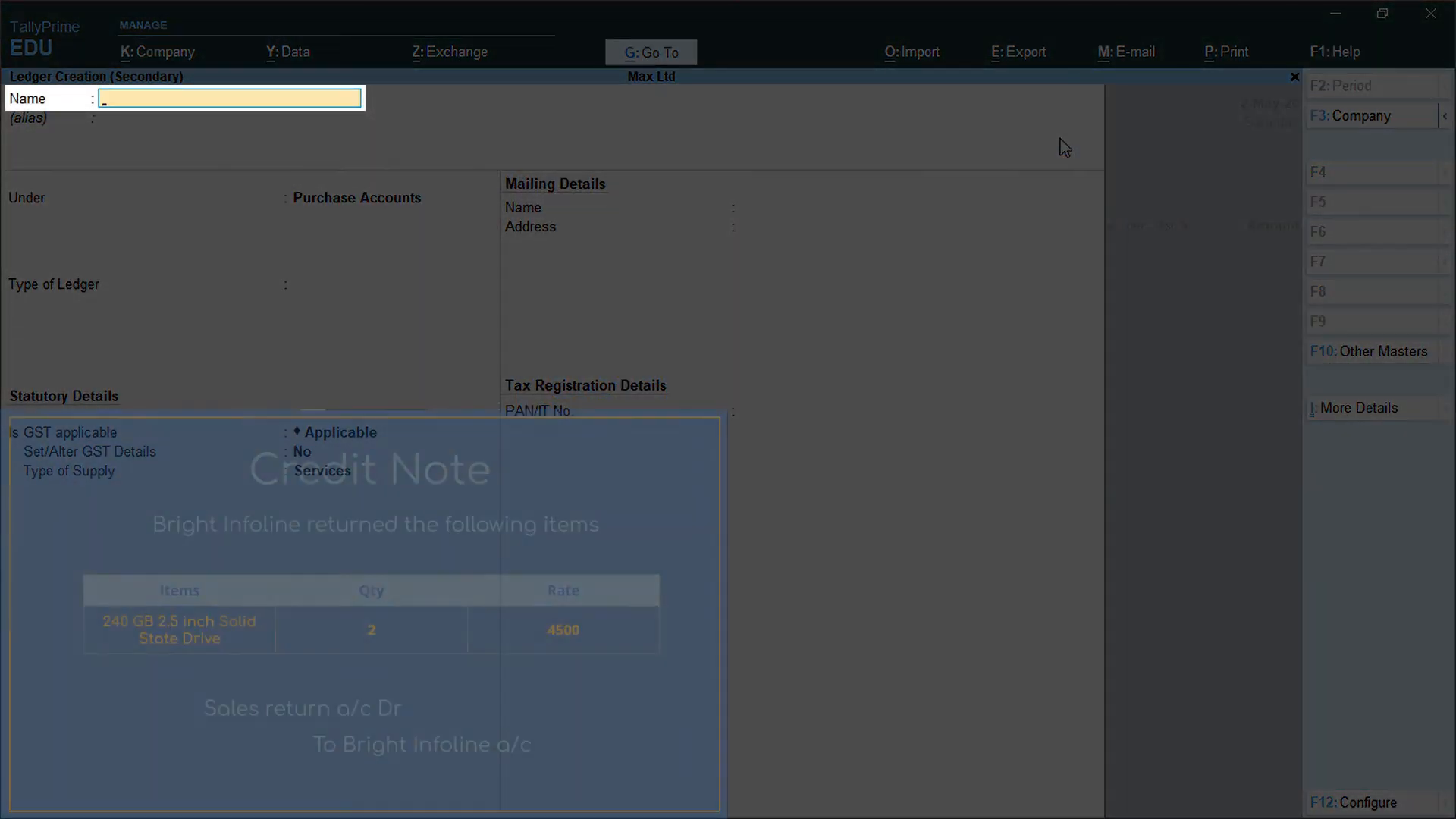
{"action": "type", "text": "Sales"}
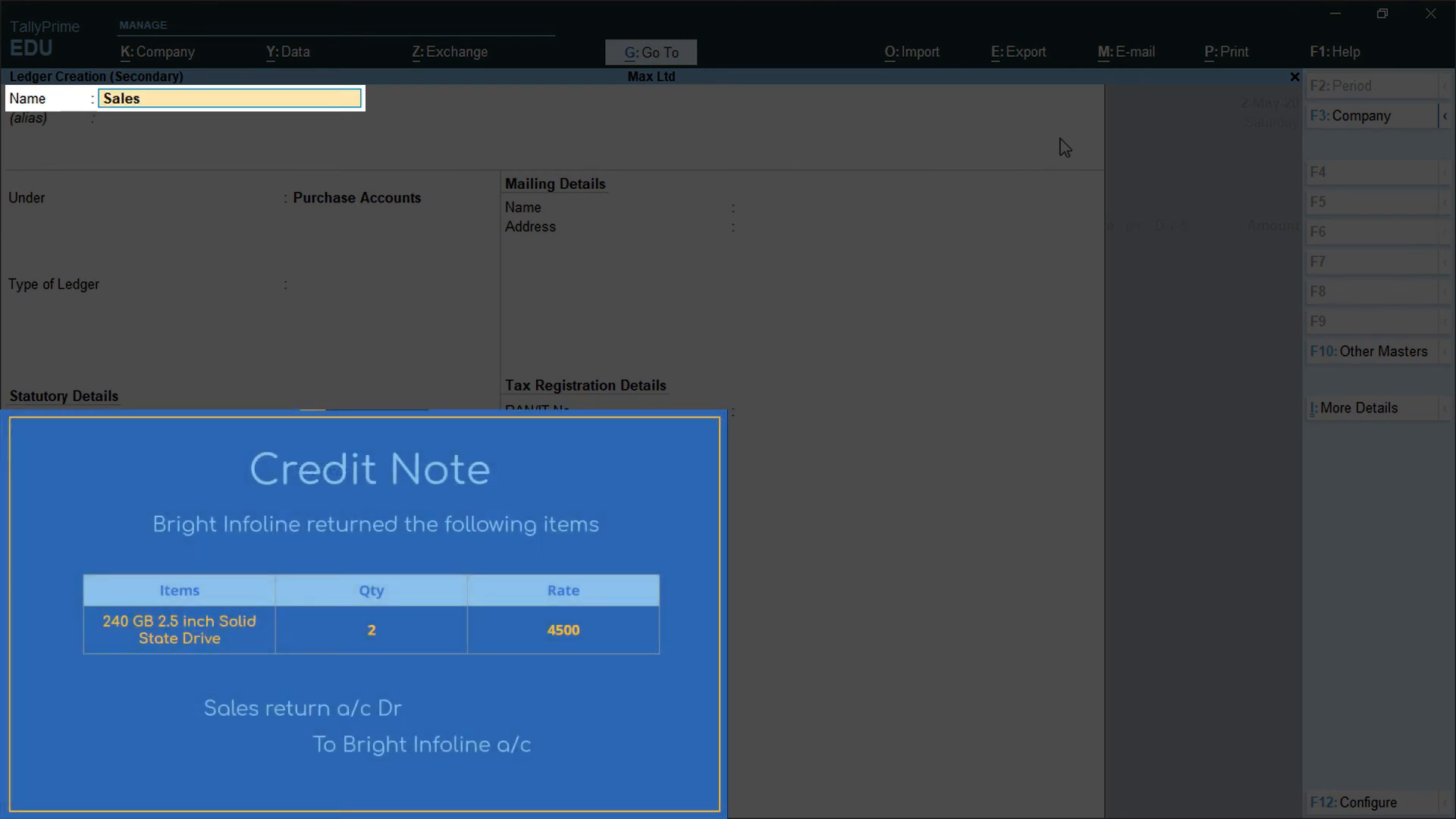
{"action": "type", "text": " Return"}
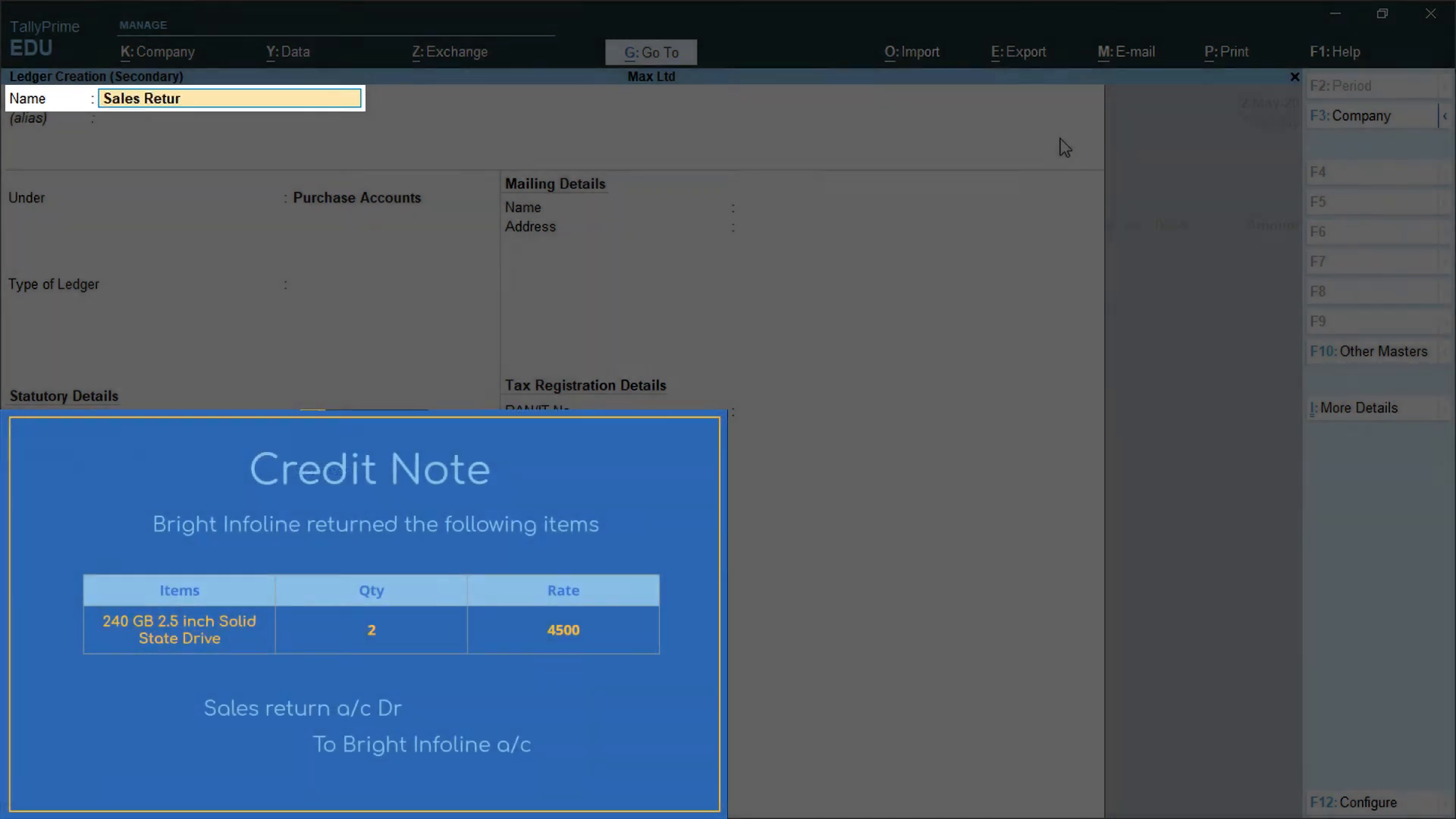
{"action": "key", "text": "Return"}
{"action": "key", "text": "Return"}
{"action": "type", "text": "Sal"}
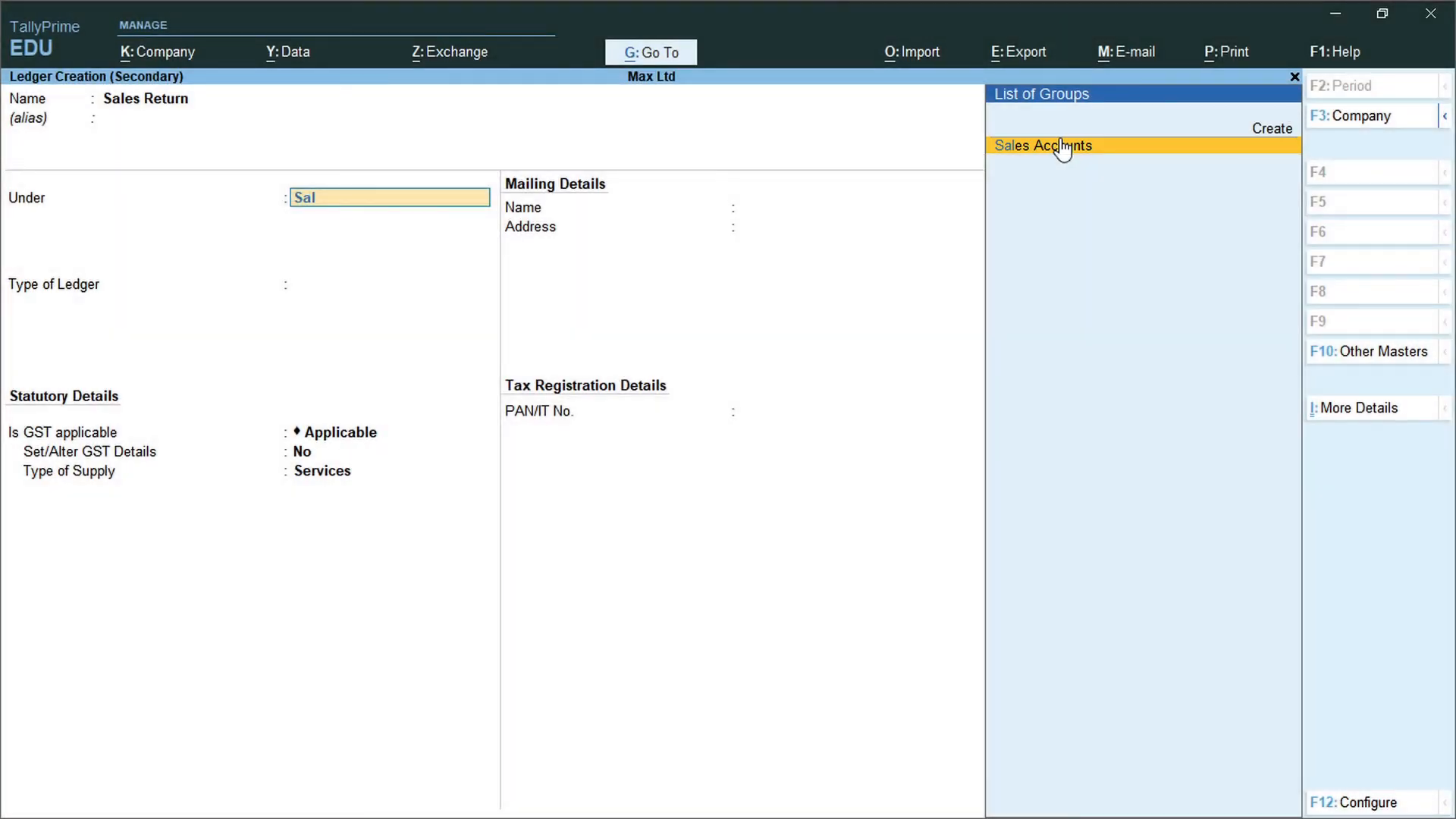
{"action": "left_click", "coordinate": [1061, 146]}
{"action": "key", "text": "Return"}
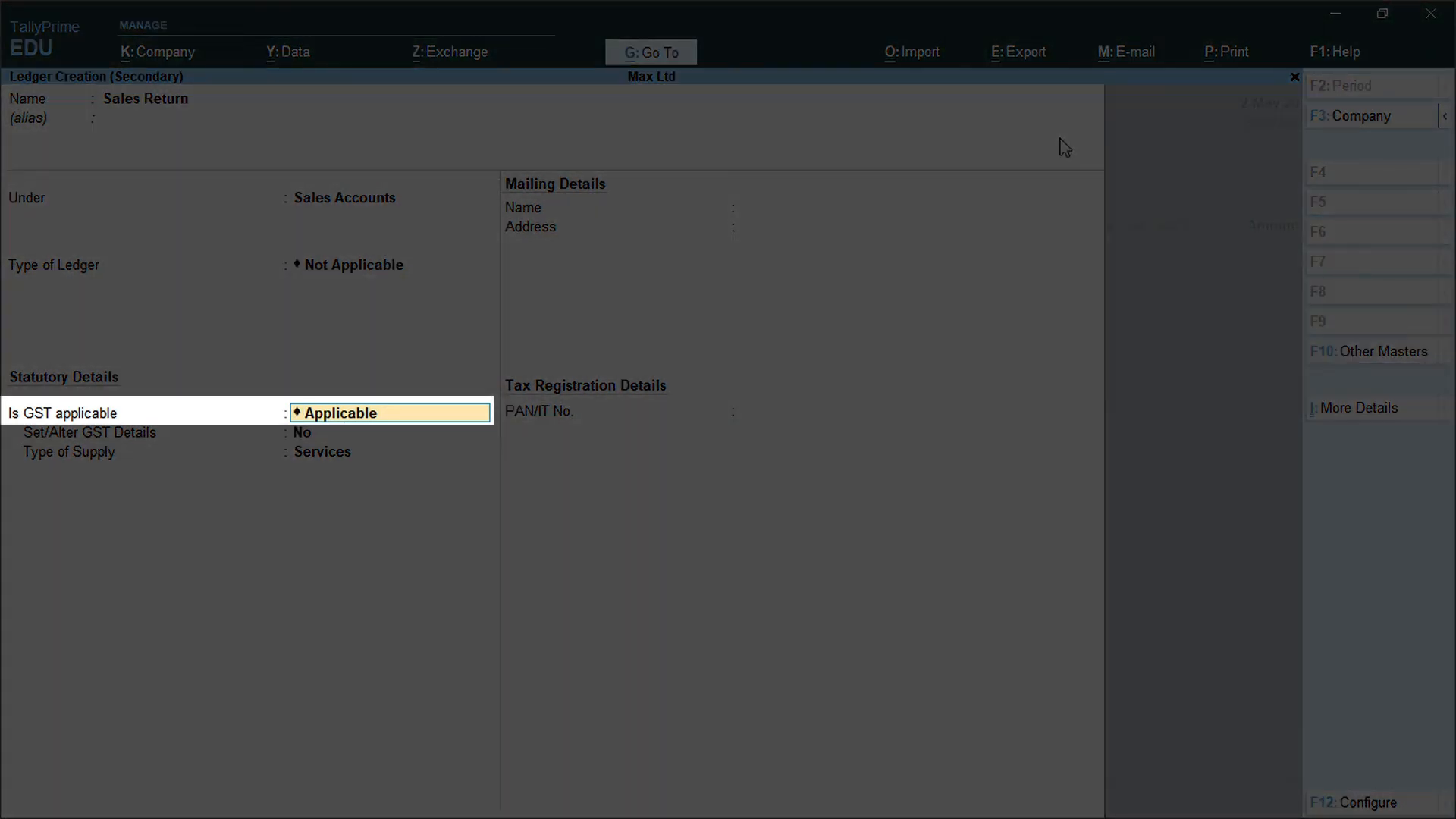
Keep GST applicable for the Sales Return ledger, enable its GST details, and set the nature of transaction to Sales Taxable.
{"action": "key", "text": "Return"}
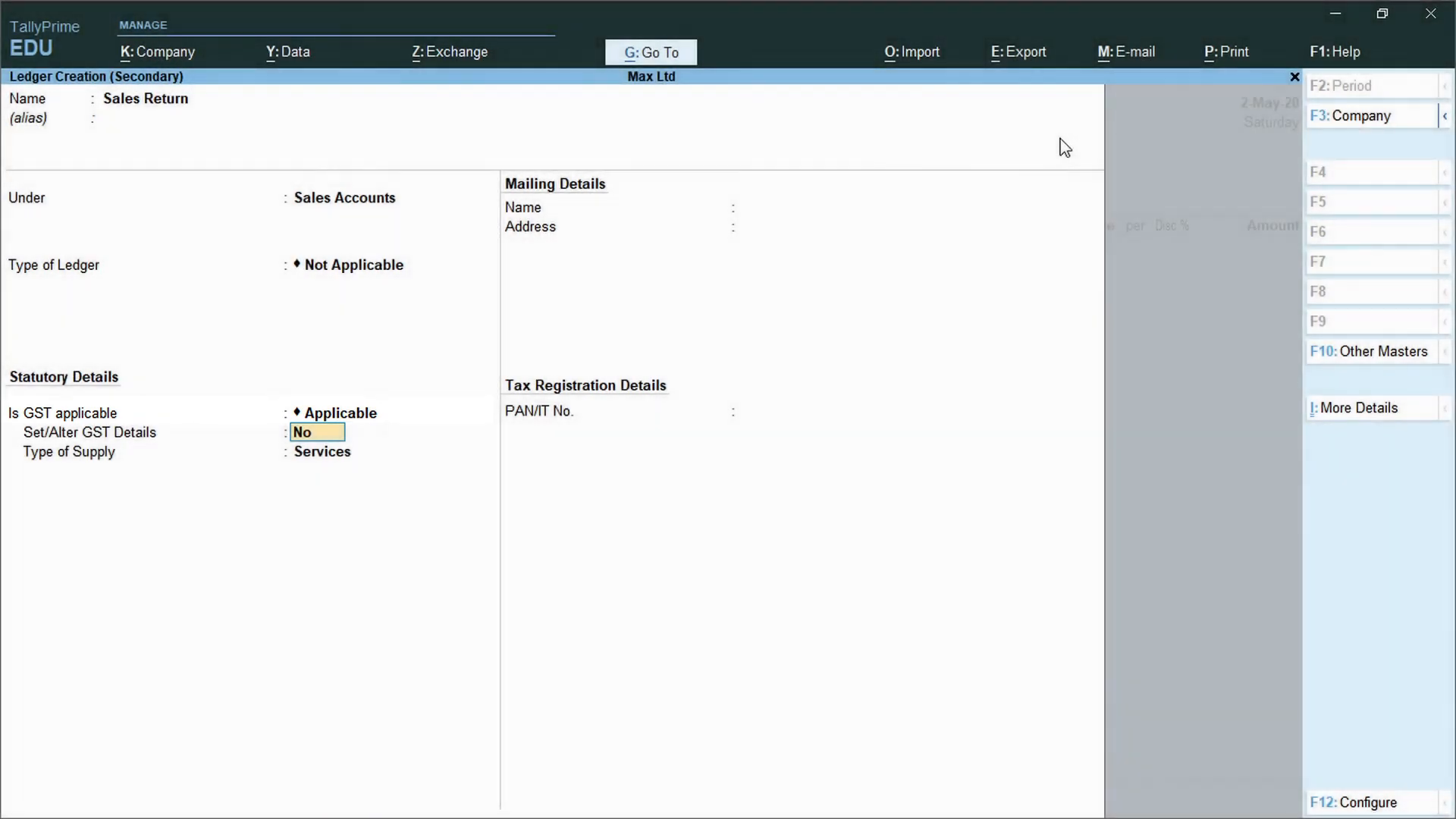
{"action": "type", "text": "y"}
{"action": "key", "text": "Return"}
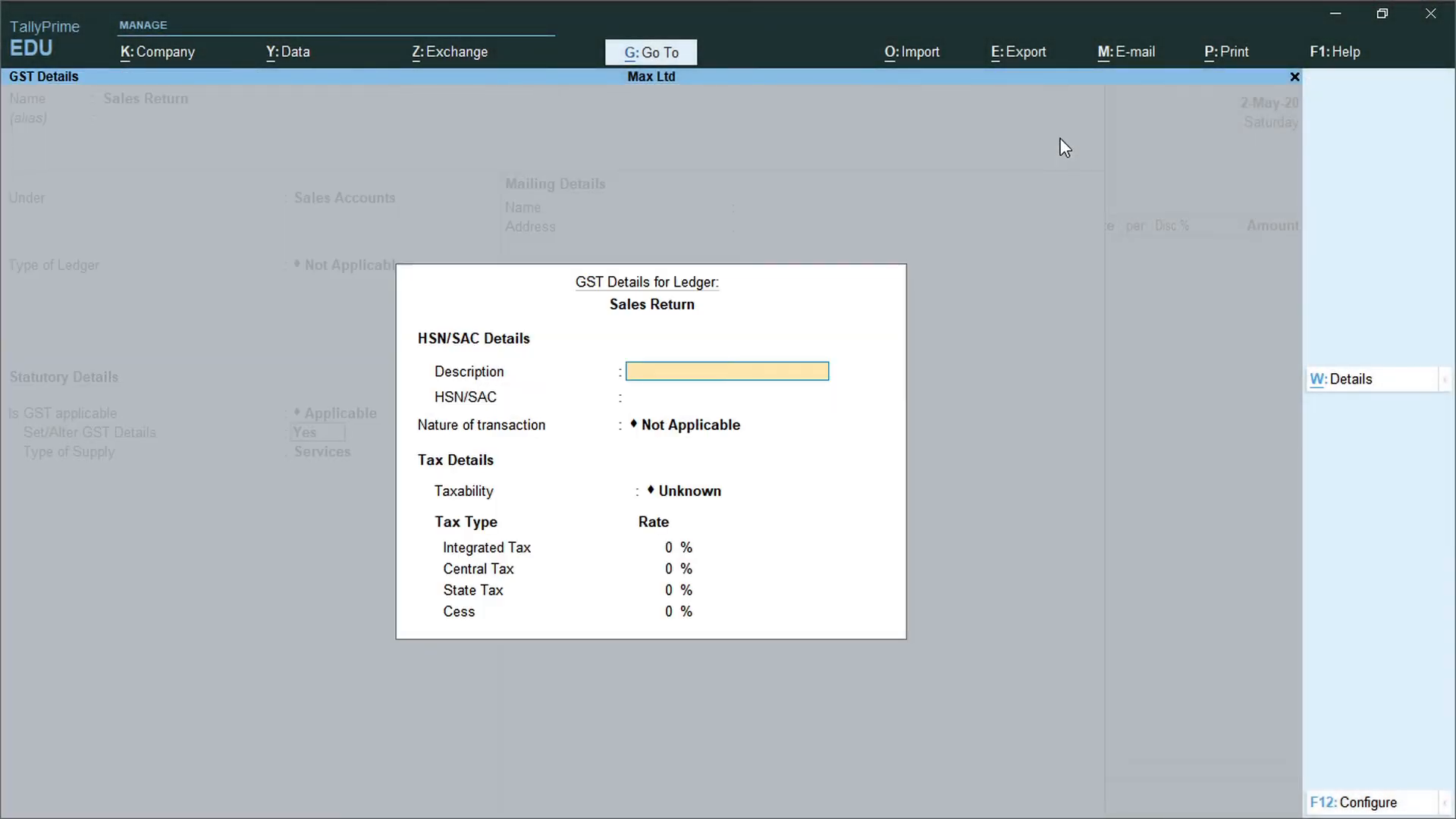
{"action": "key", "text": "Return"}
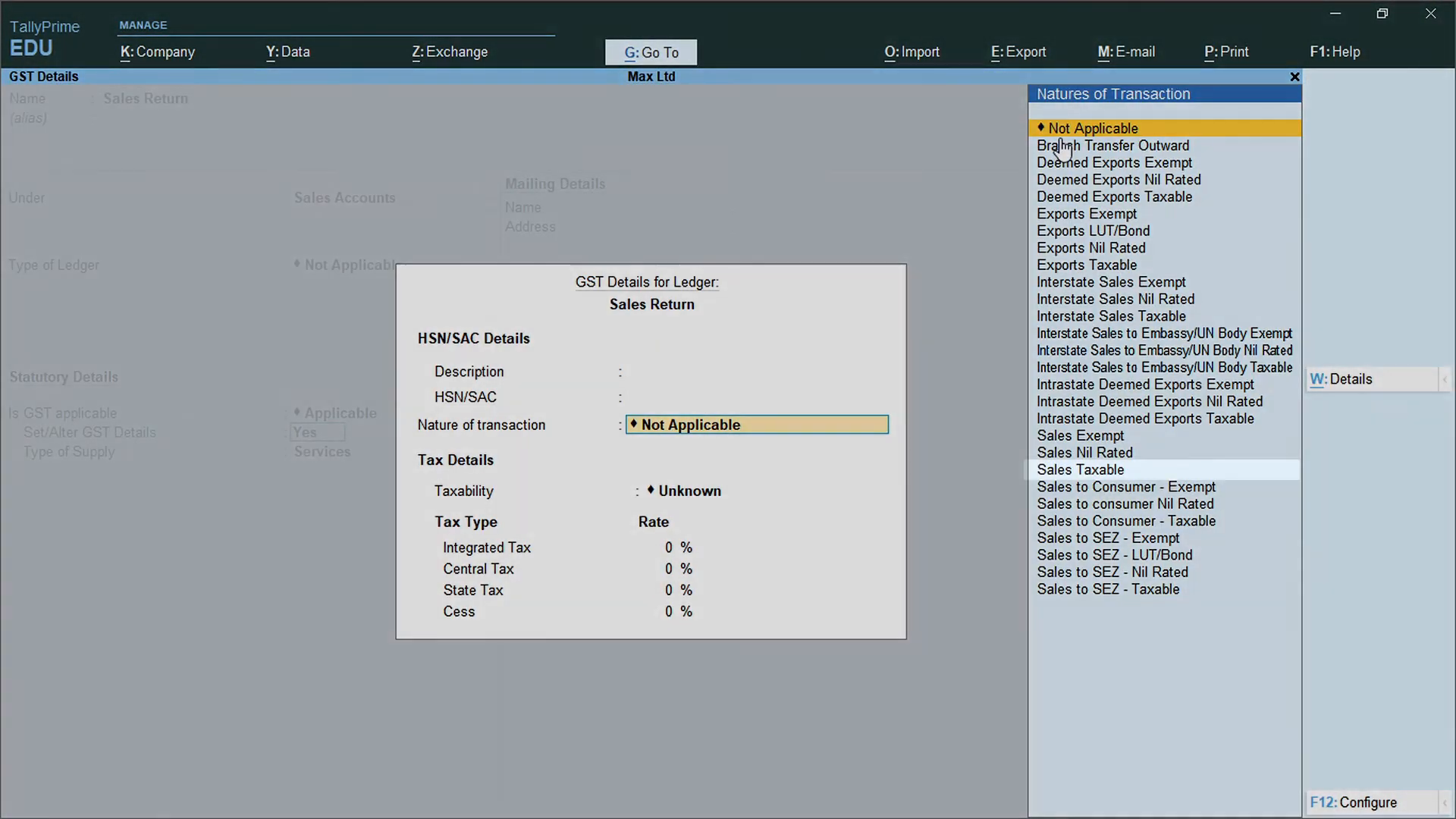
{"action": "key", "text": "Down"}
{"action": "key", "text": "Down"}
{"action": "key", "text": "Down"}
{"action": "key", "text": "Down"}
{"action": "key", "text": "Down"}
{"action": "key", "text": "Down"}
{"action": "key", "text": "Down"}
{"action": "key", "text": "Down"}
{"action": "key", "text": "Down"}
{"action": "key", "text": "Down"}
{"action": "key", "text": "Down"}
{"action": "key", "text": "Down"}
{"action": "key", "text": "Down"}
{"action": "key", "text": "Down"}
{"action": "key", "text": "Down"}
{"action": "key", "text": "Down"}
{"action": "key", "text": "Down"}
{"action": "key", "text": "Down"}
{"action": "key", "text": "Down"}
{"action": "key", "text": "Down"}
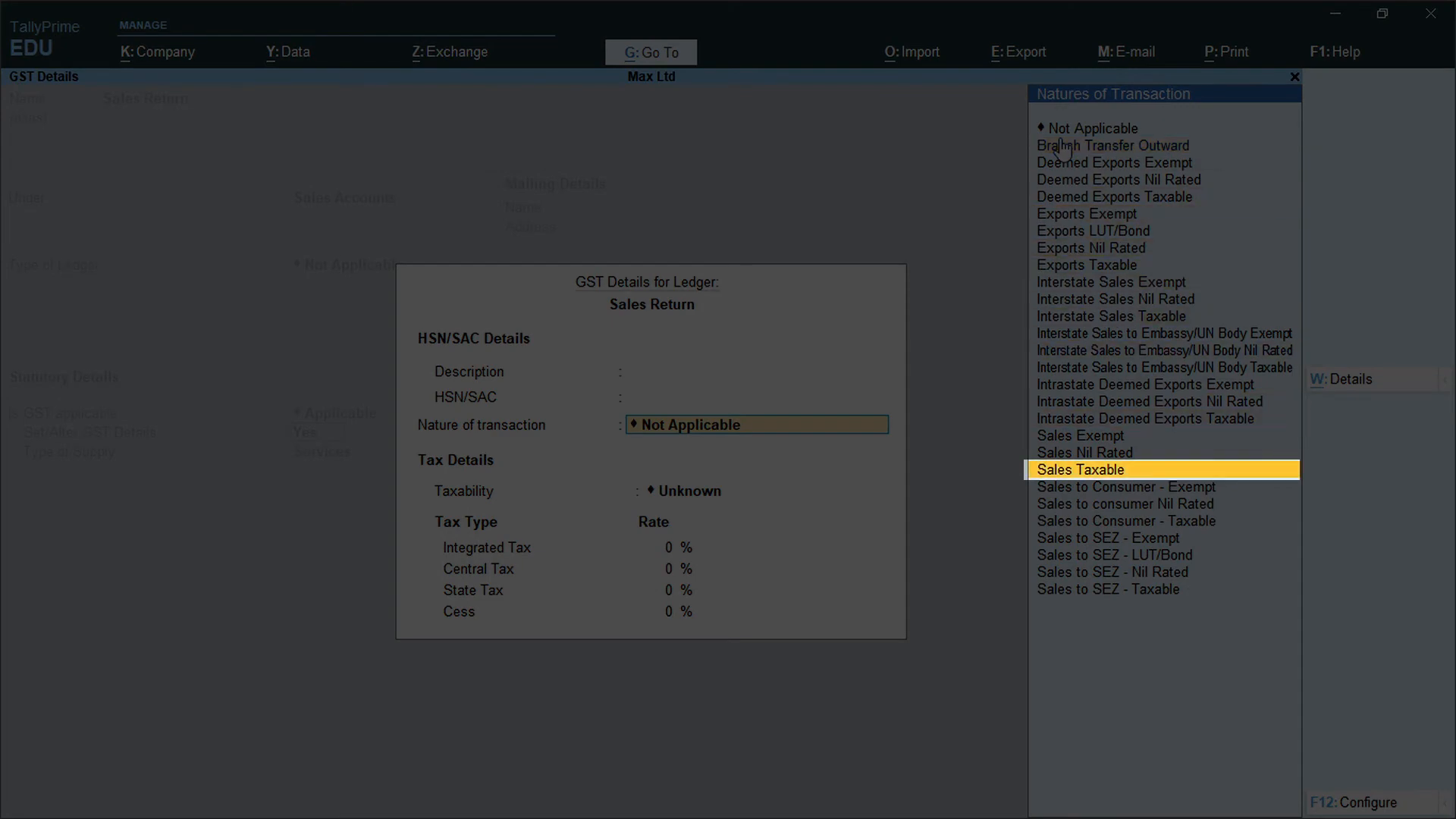
{"action": "key", "text": "Return"}
Set the integrated tax rate to 18% and accept the ledger's GST details with 9% central and state tax.
{"action": "type", "text": "18"}
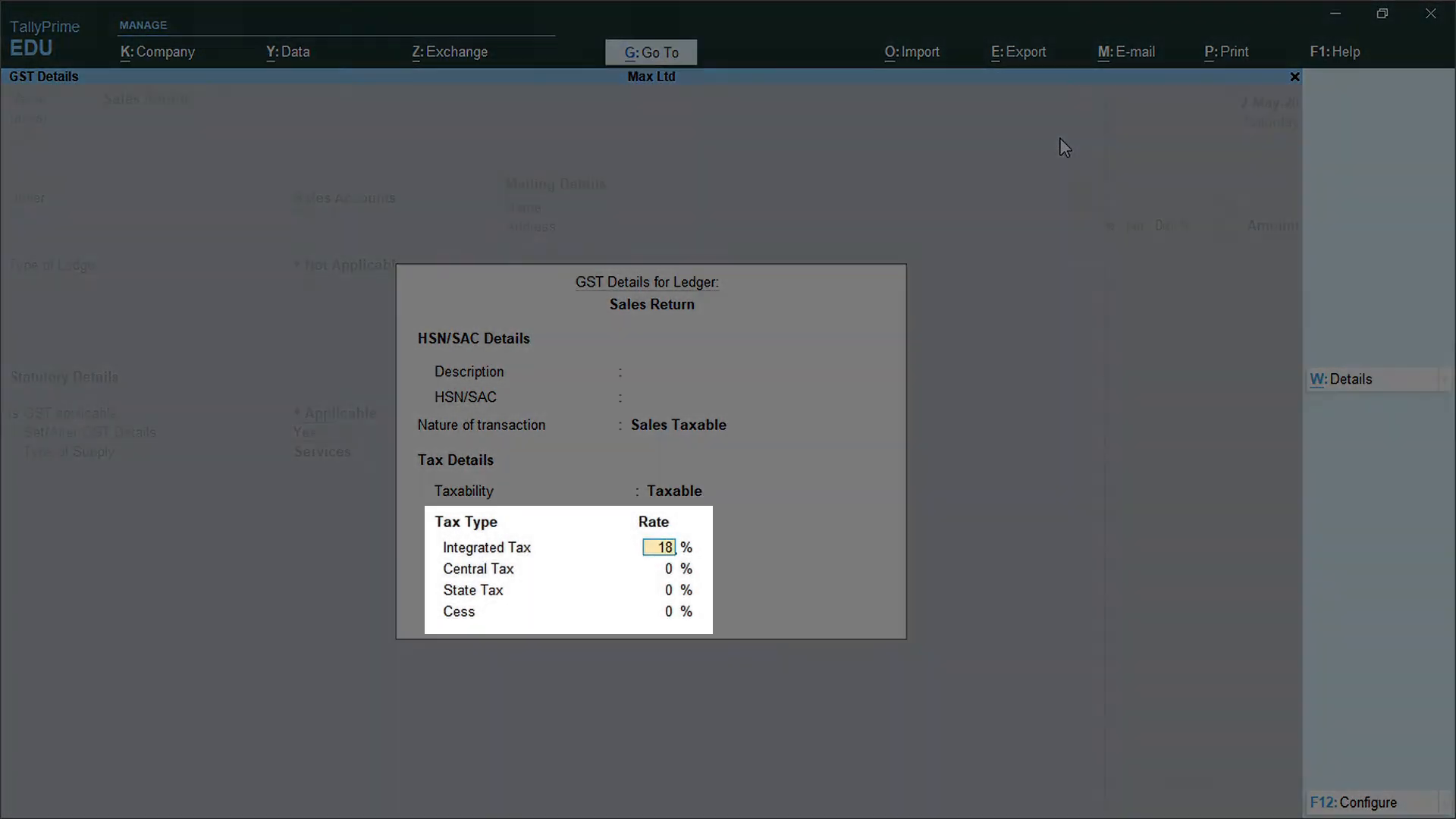
{"action": "key", "text": "Return"}
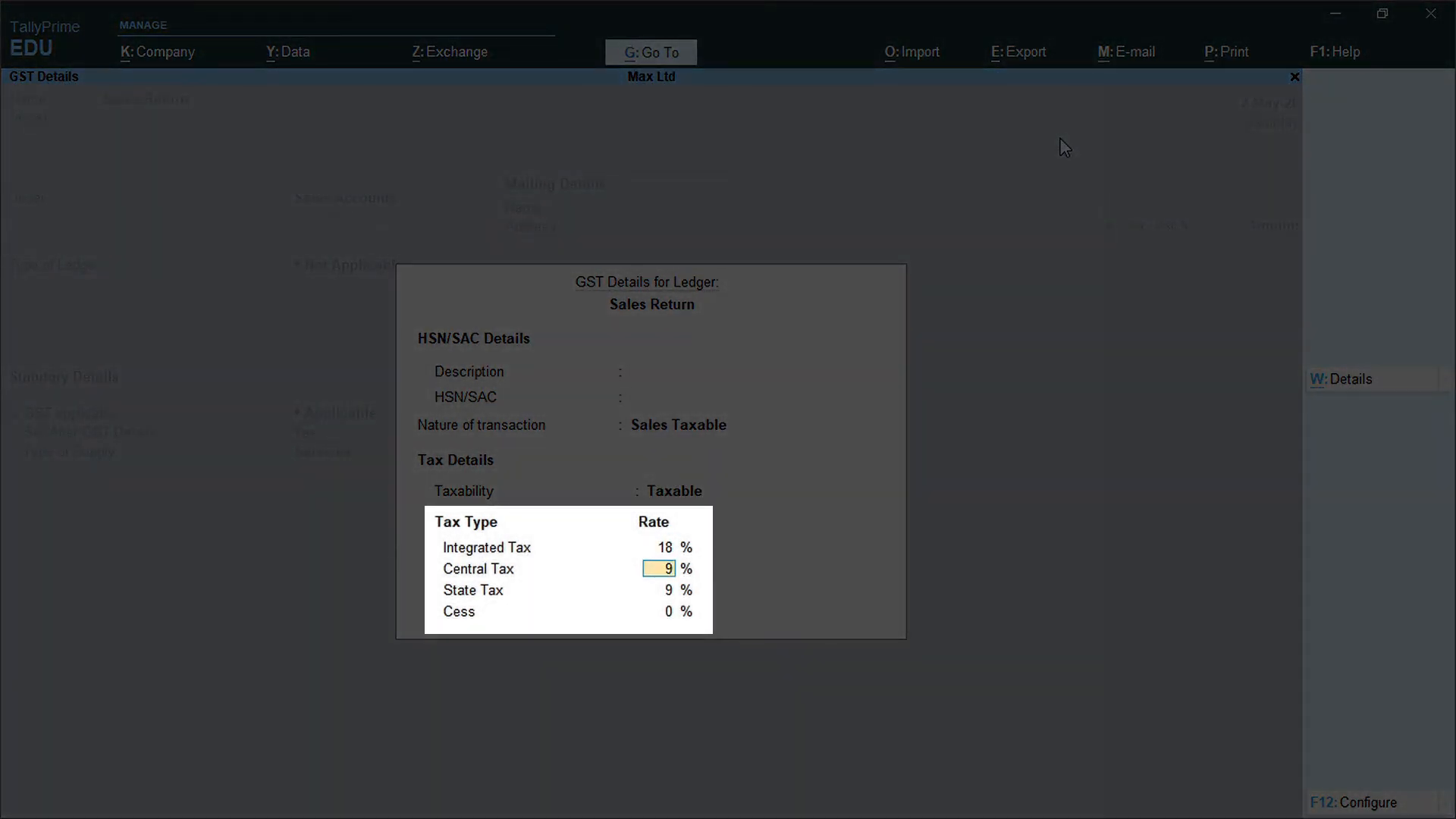
{"action": "key", "text": "Return"}
{"action": "key", "text": "Return"}
{"action": "key", "text": "Return"}
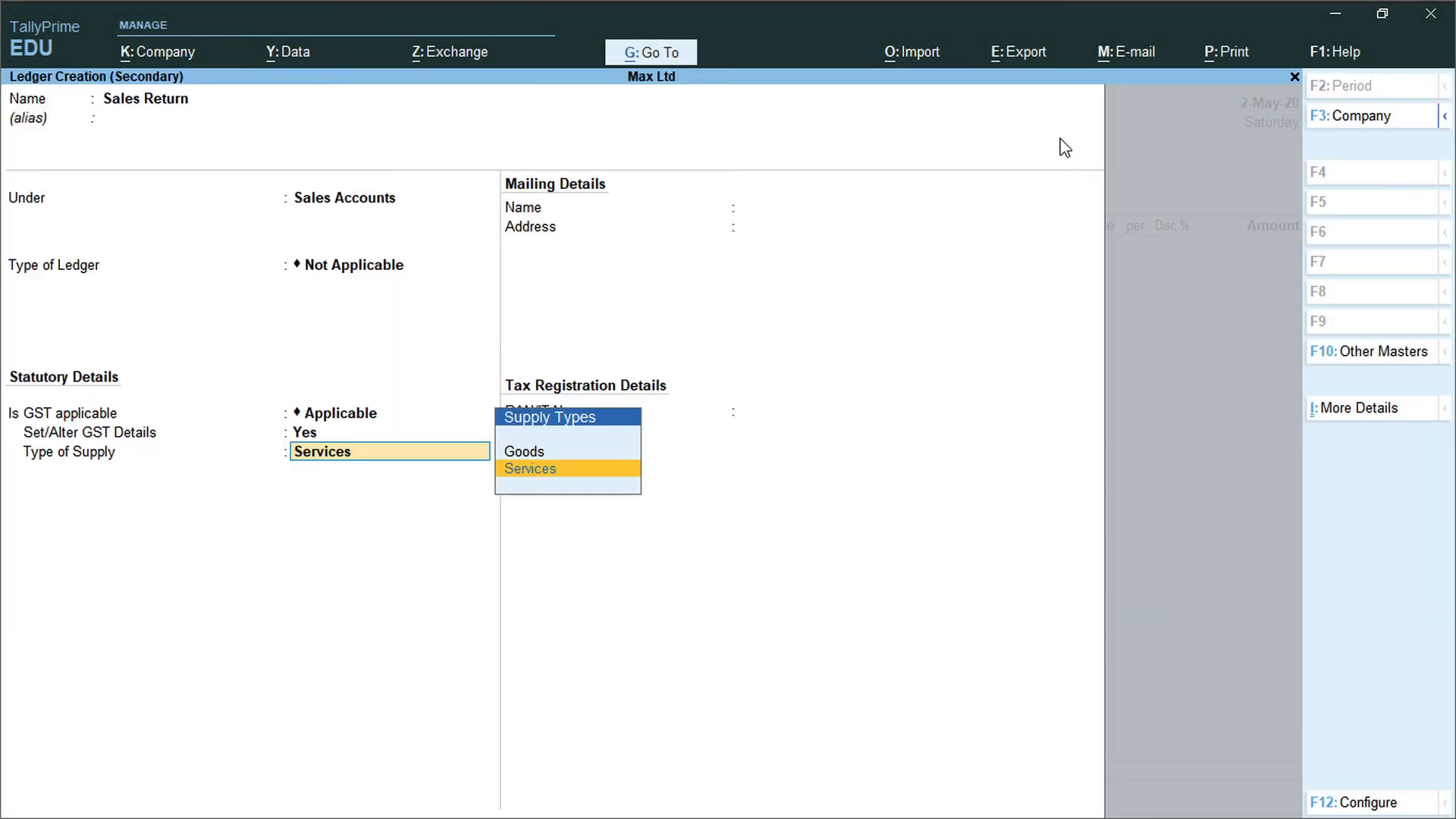
Set the Sales Return ledger's type of supply to Goods and save the ledger.
{"action": "key", "text": "Up"}
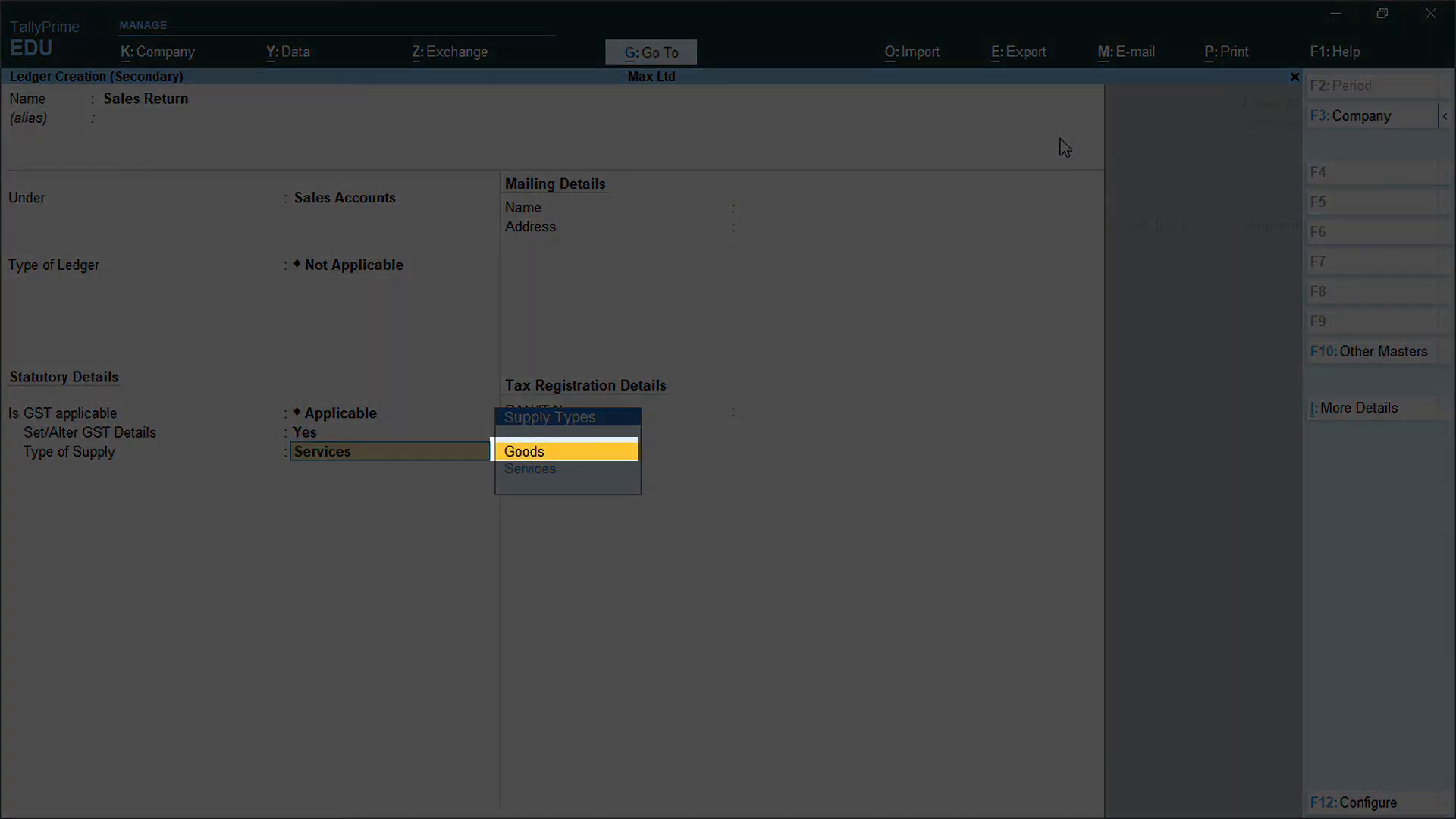
{"action": "key", "text": "Return"}
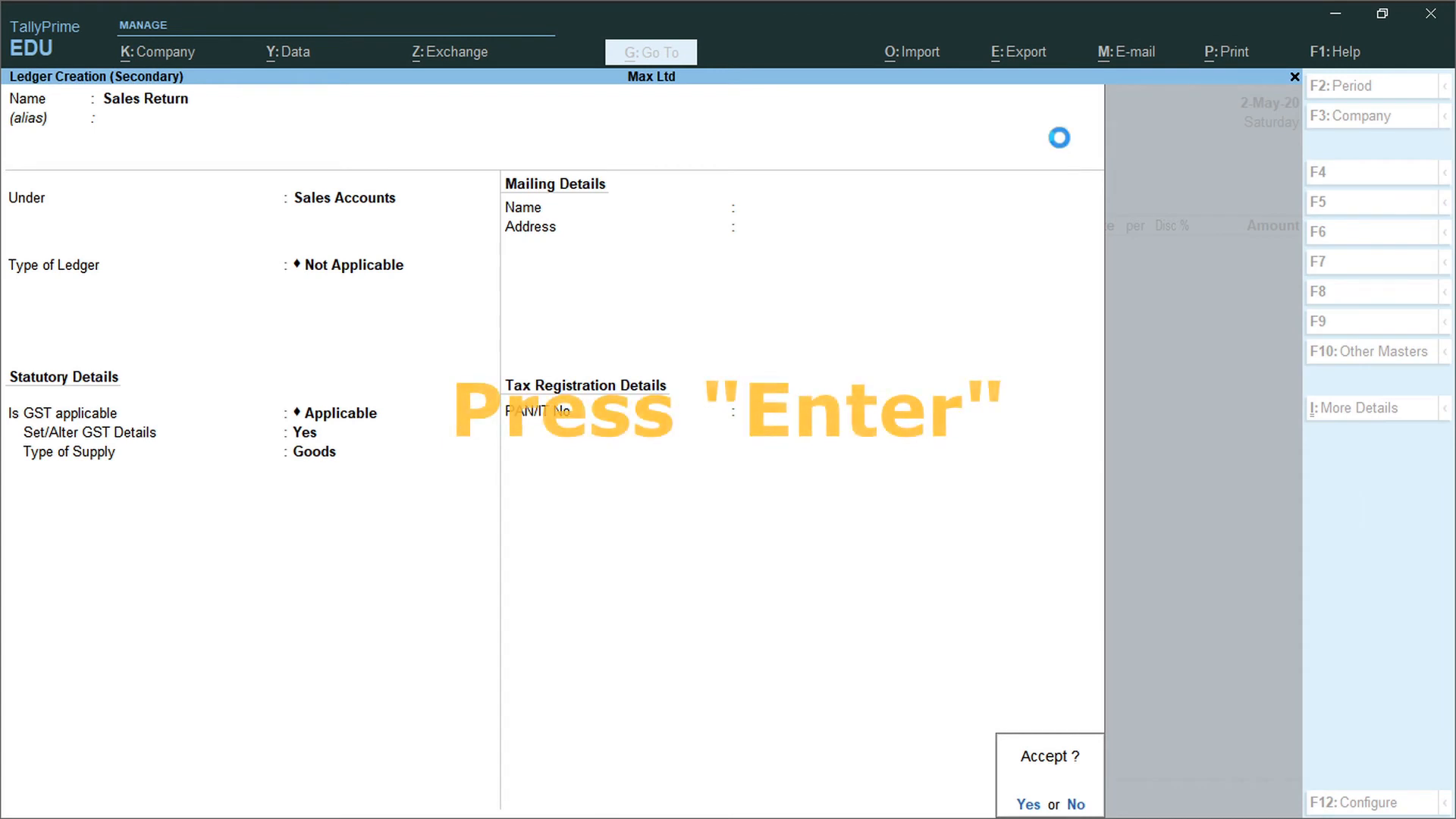
{"action": "key", "text": "Return"}
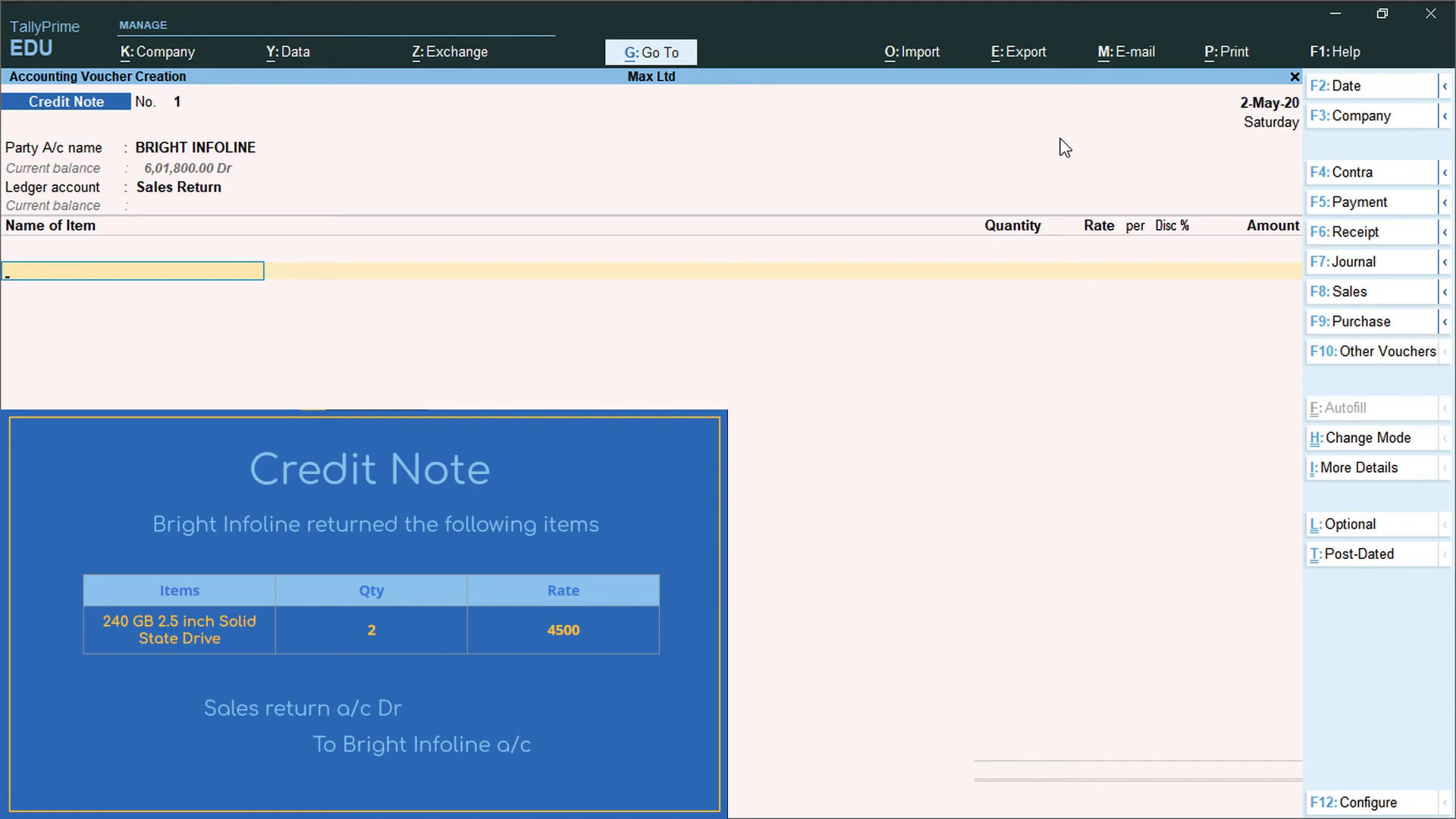
Add 2 nos of 240 GB 2.5 inch Solid State Drive at 4,500 from the Ernakulam-South godown to the credit note.
{"action": "type", "text": "24"}
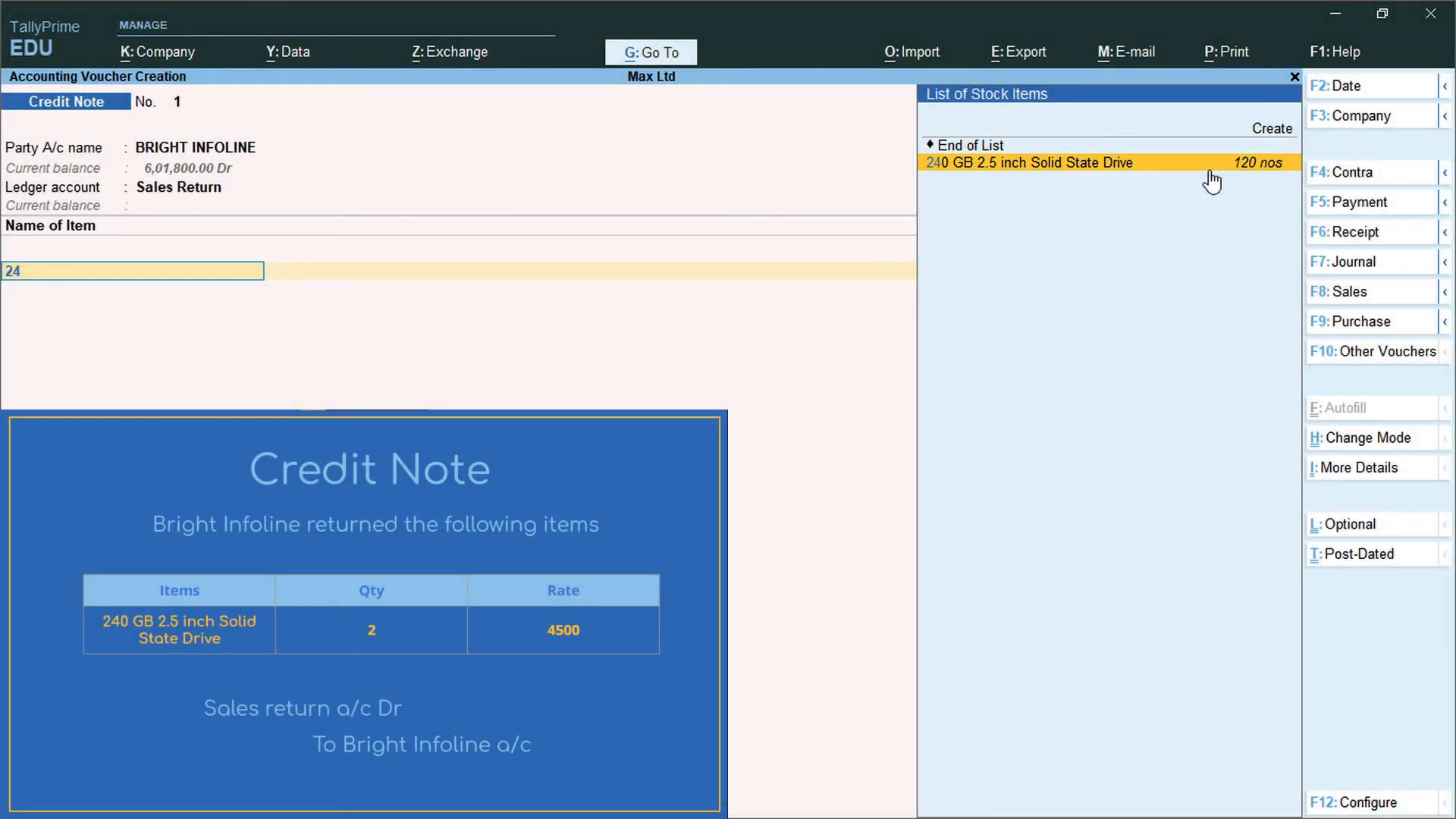
{"action": "left_click", "coordinate": [1209, 168]}
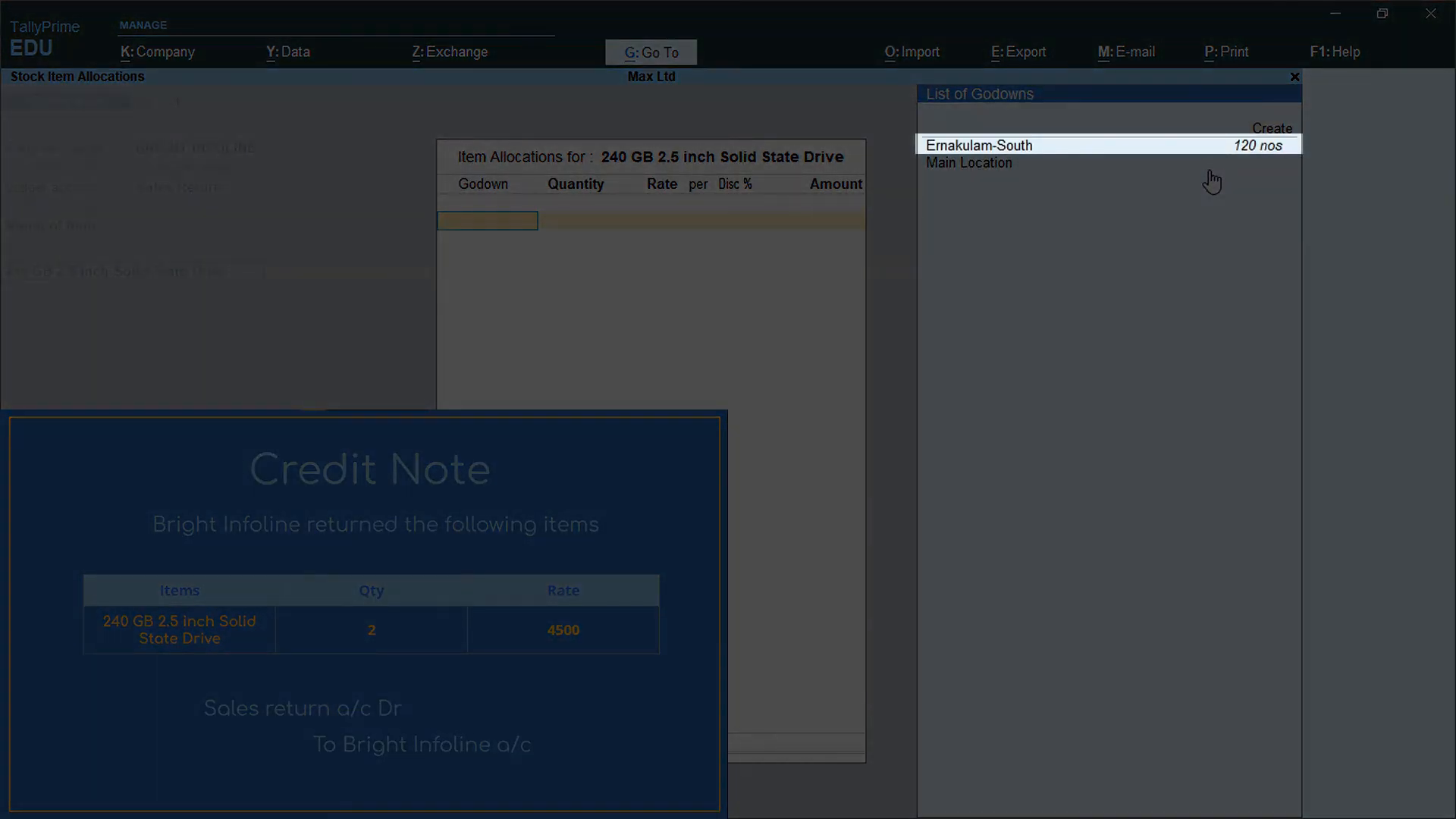
{"action": "key", "text": "Return"}
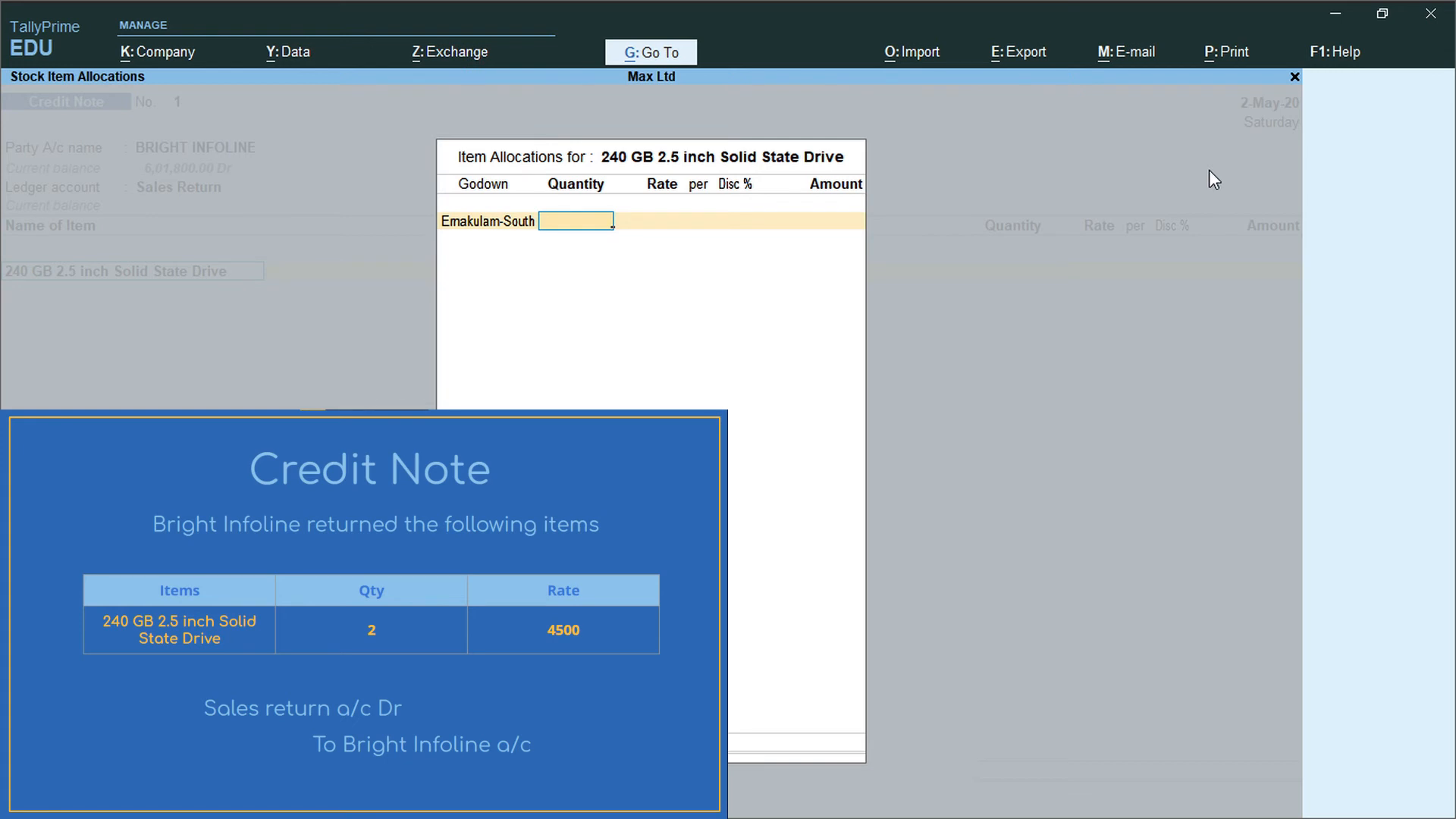
{"action": "type", "text": "2"}
{"action": "key", "text": "Return"}
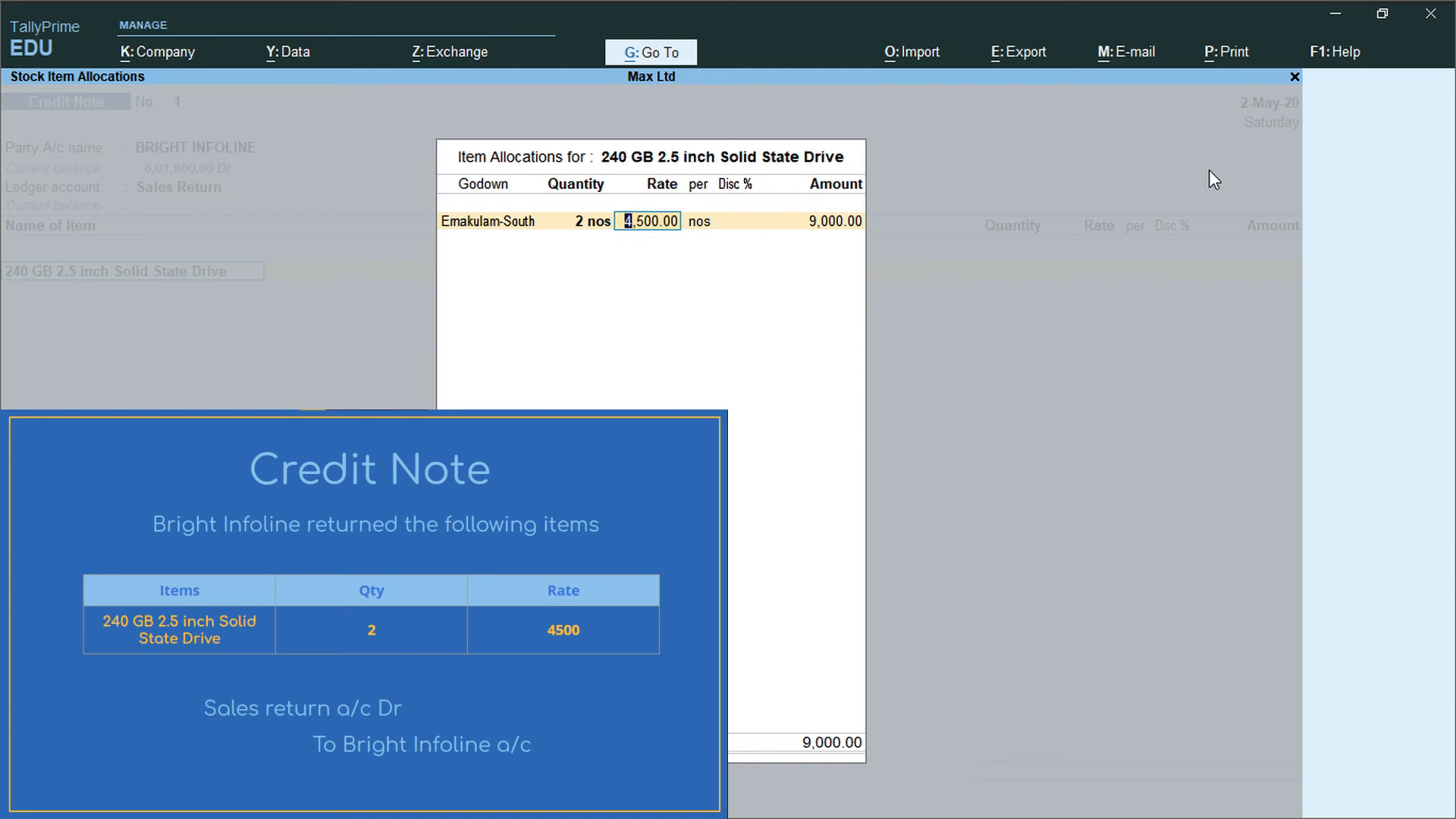
{"action": "key", "text": "Return"}
{"action": "key", "text": "Return"}
{"action": "key", "text": "Return"}
{"action": "key", "text": "Return"}
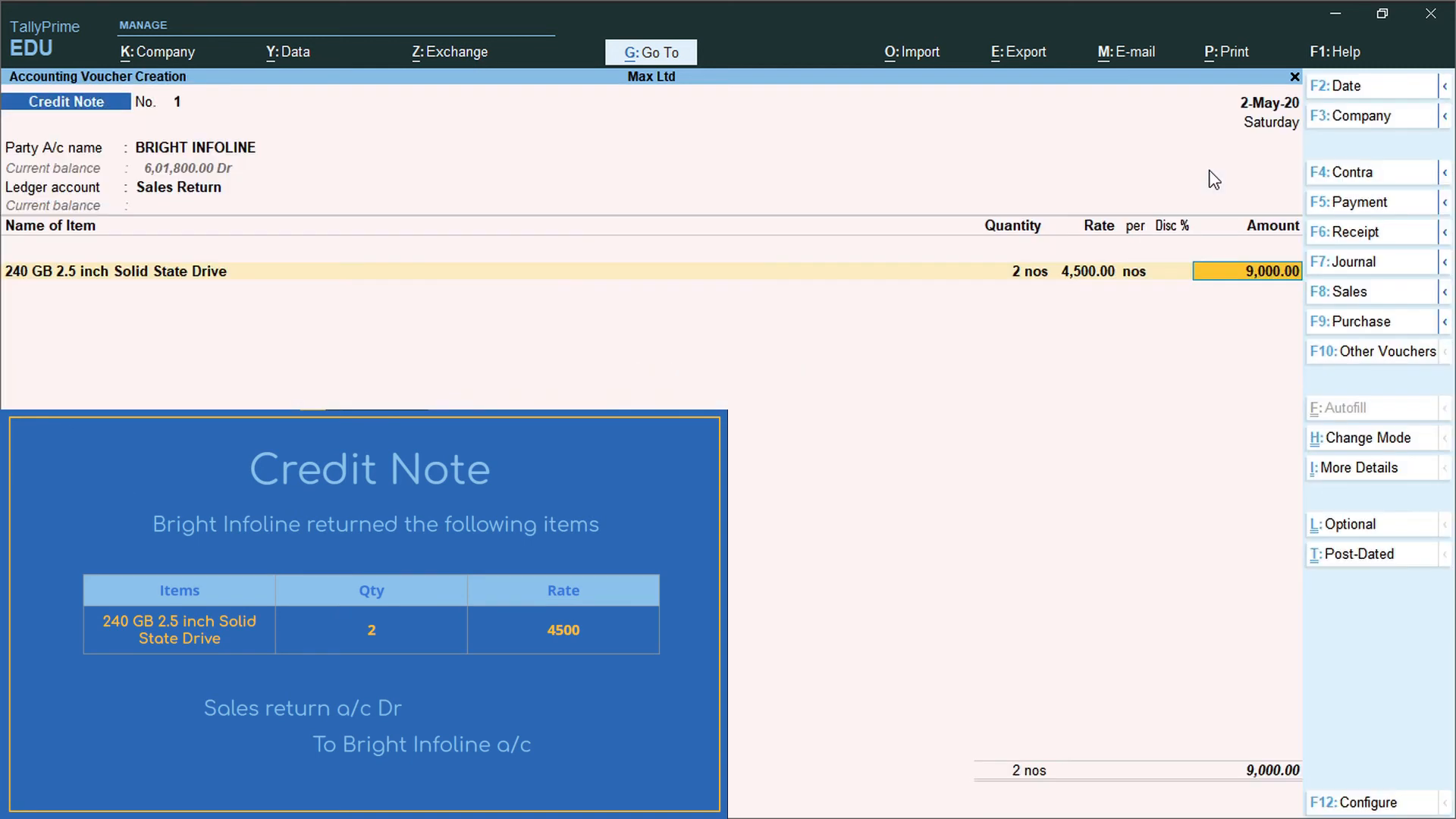
{"action": "key", "text": "Return"}
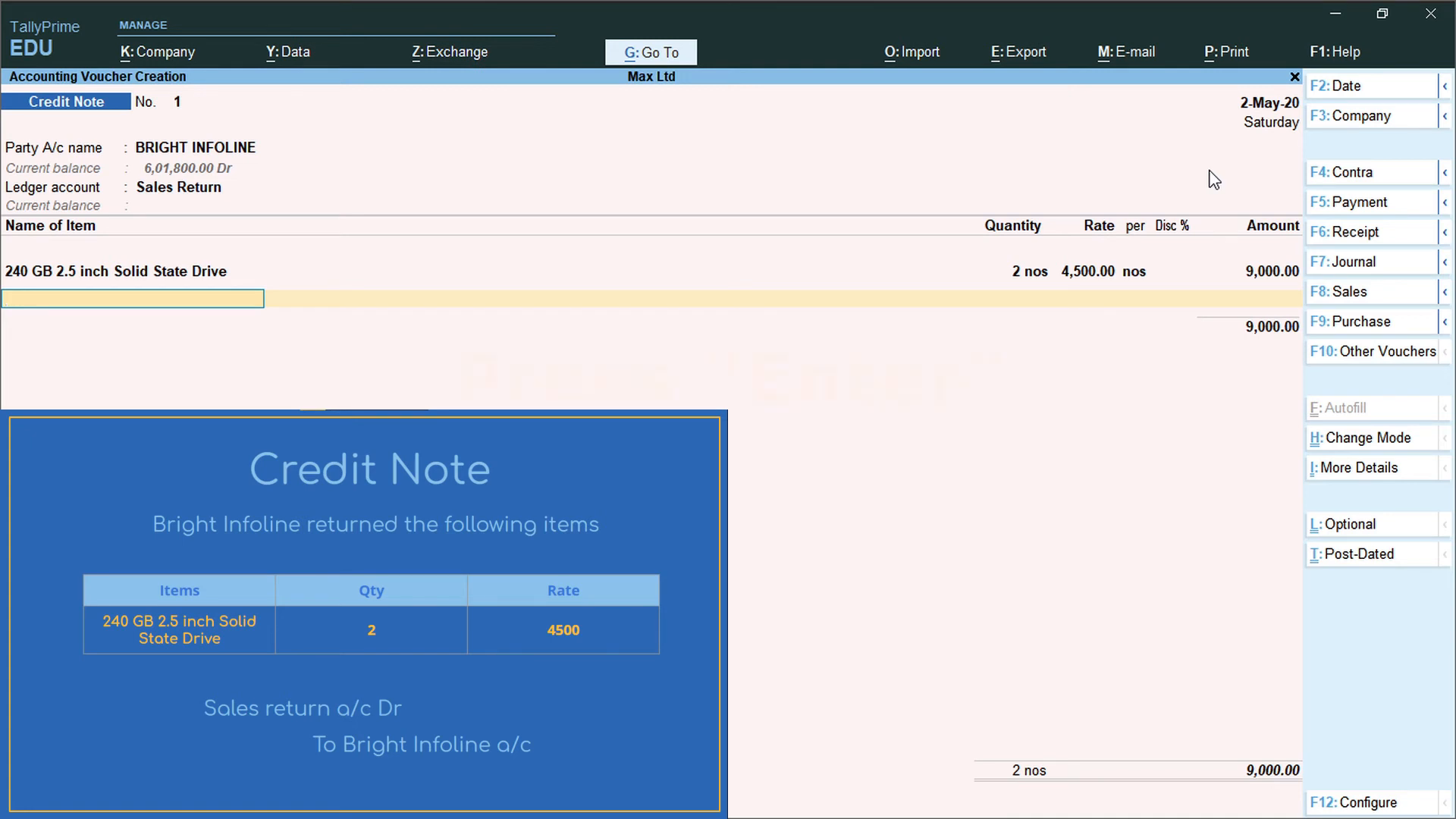
End the item list and add the CGST and SGST ledgers with their calculated amounts to the credit note.
{"action": "key", "text": "Return"}
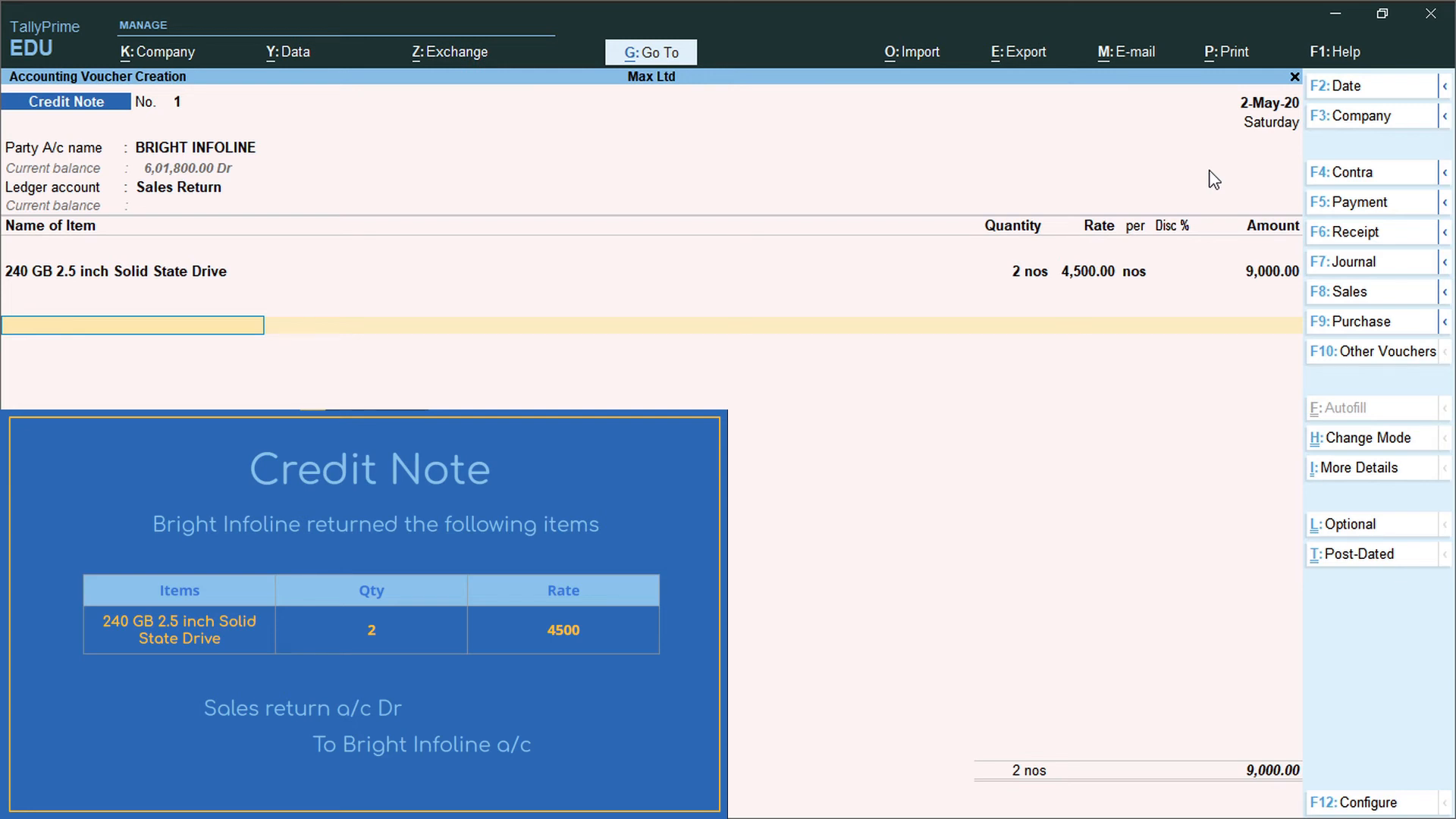
{"action": "type", "text": "cg"}
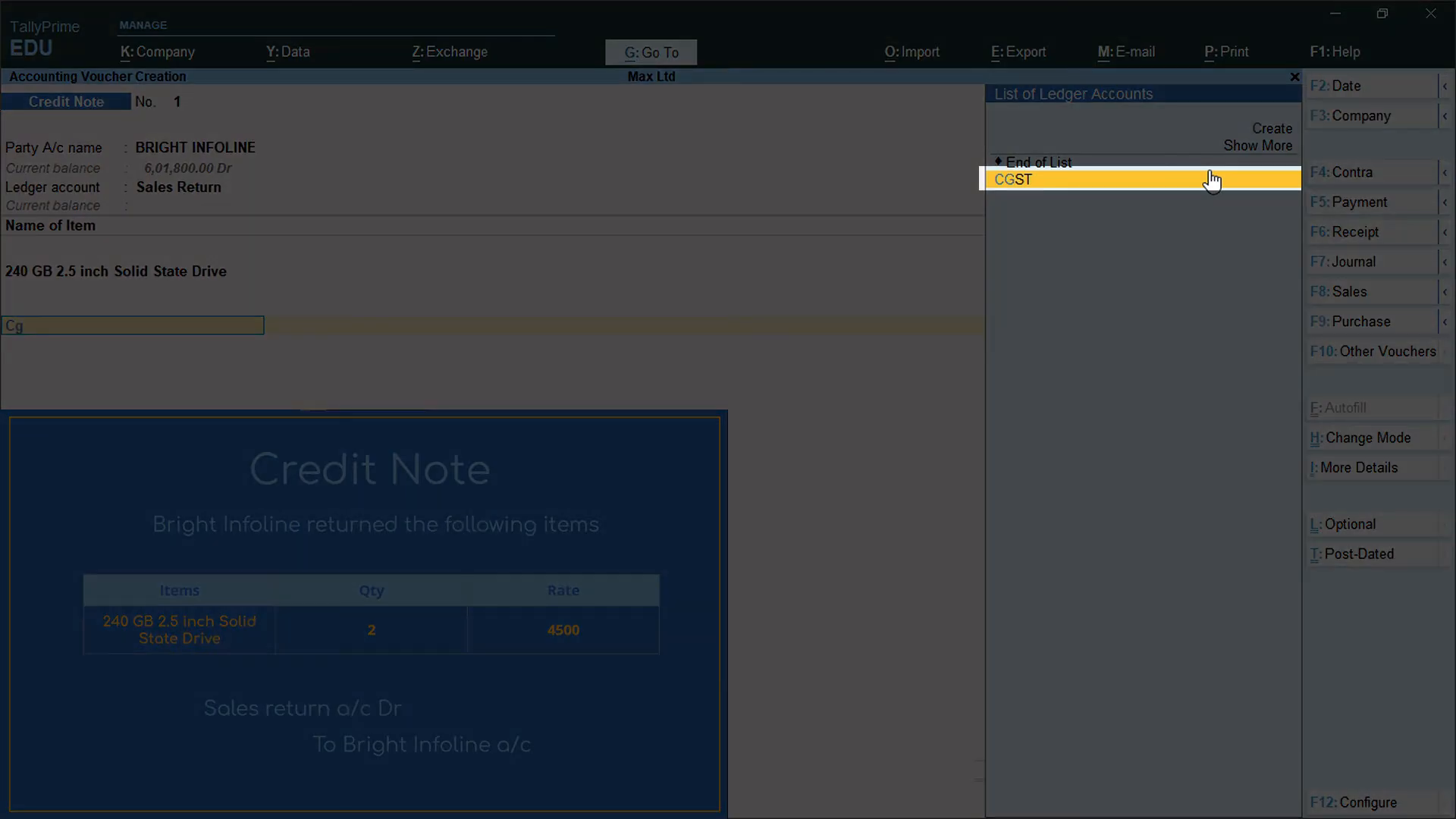
{"action": "key", "text": "Return"}
{"action": "key", "text": "Return"}
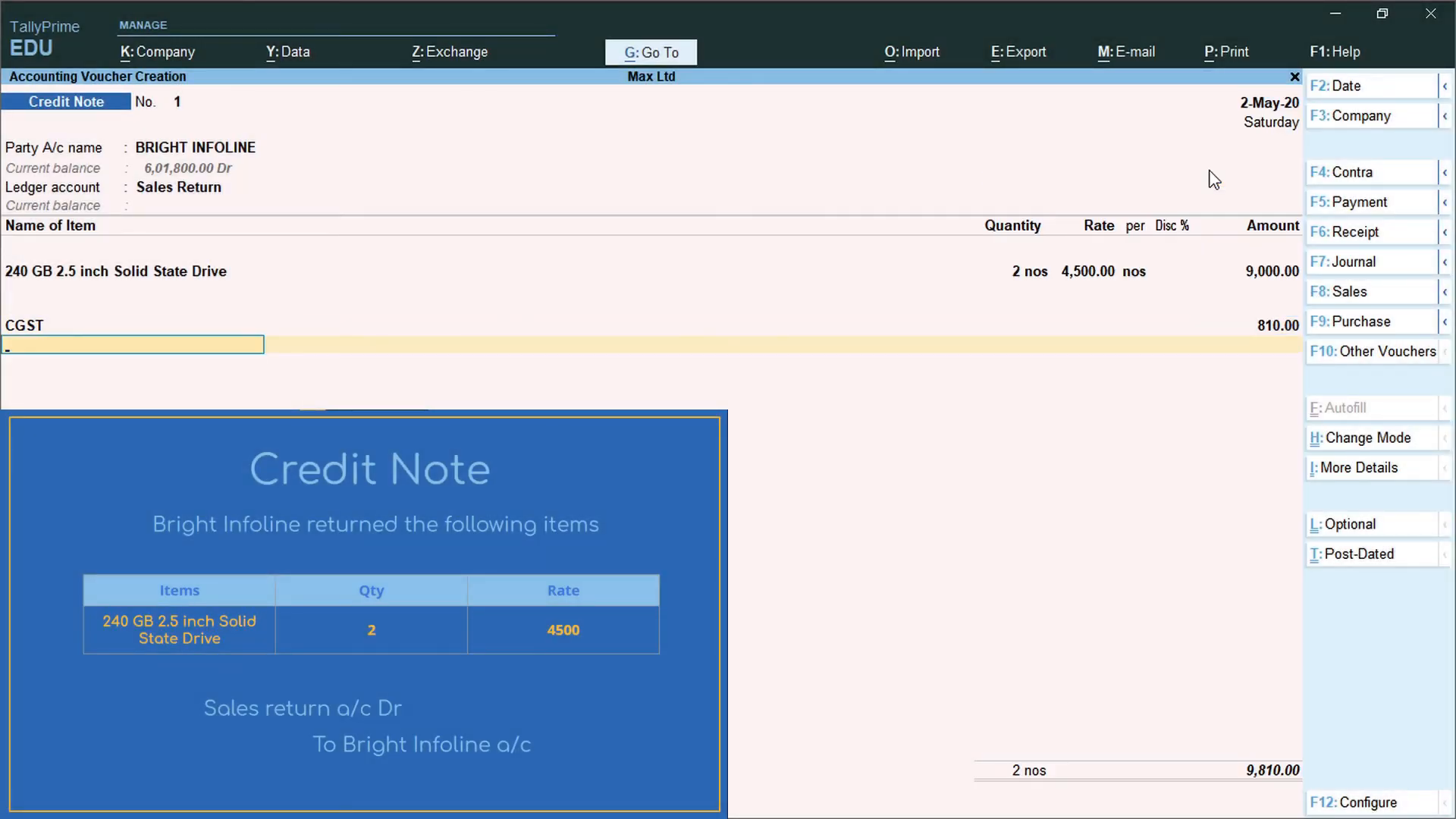
{"action": "type", "text": "sg"}
{"action": "left_click", "coordinate": [1211, 179]}
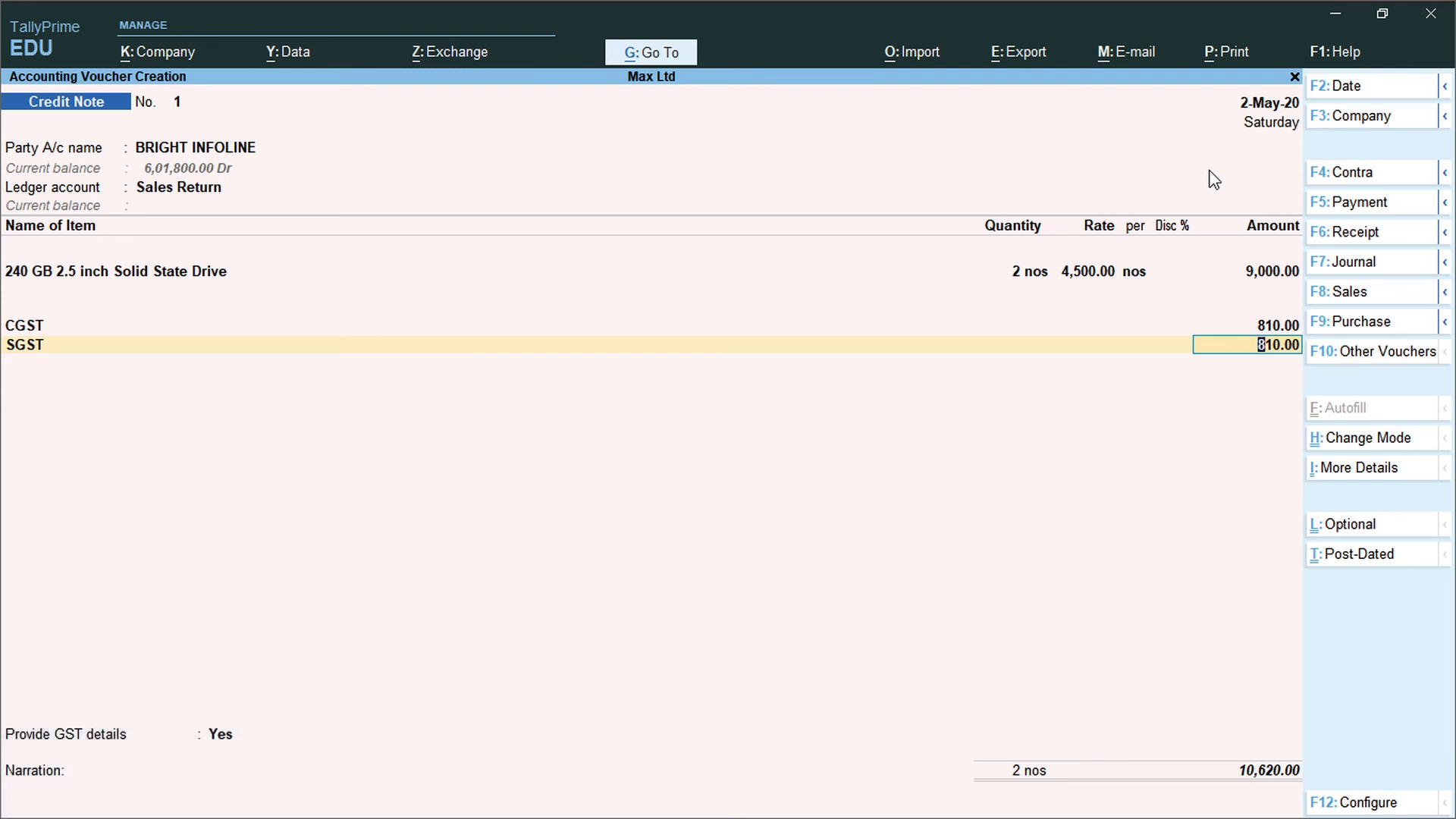
{"action": "key", "text": "Return"}
{"action": "key", "text": "Return"}
Provide the GST details with Not Applicable as the reason for issuing the note, leaving the buyer's debit note number blank.
{"action": "key", "text": "Return"}
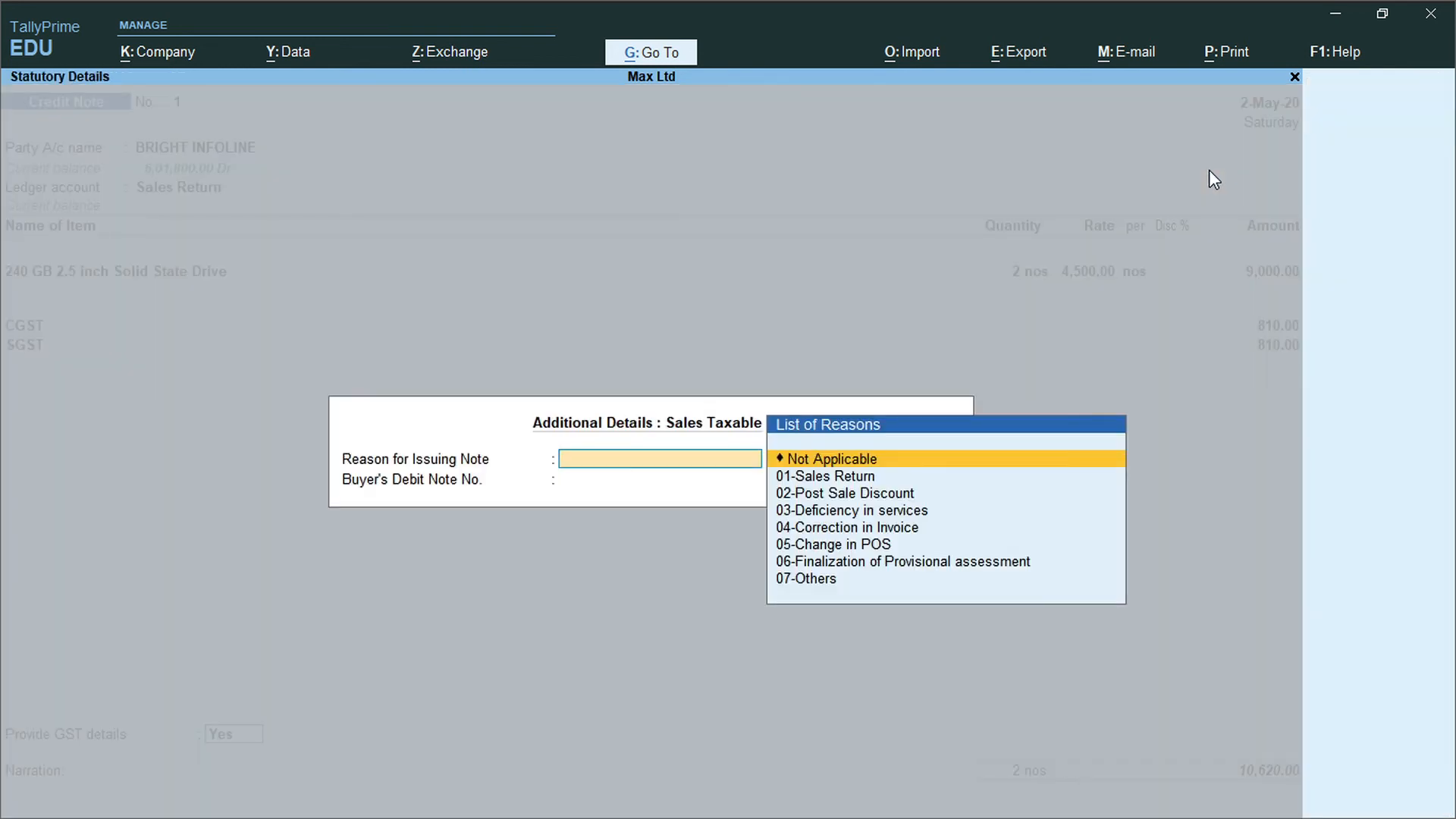
{"action": "key", "text": "Return"}
{"action": "key", "text": "Return"}
{"action": "key", "text": "Return"}
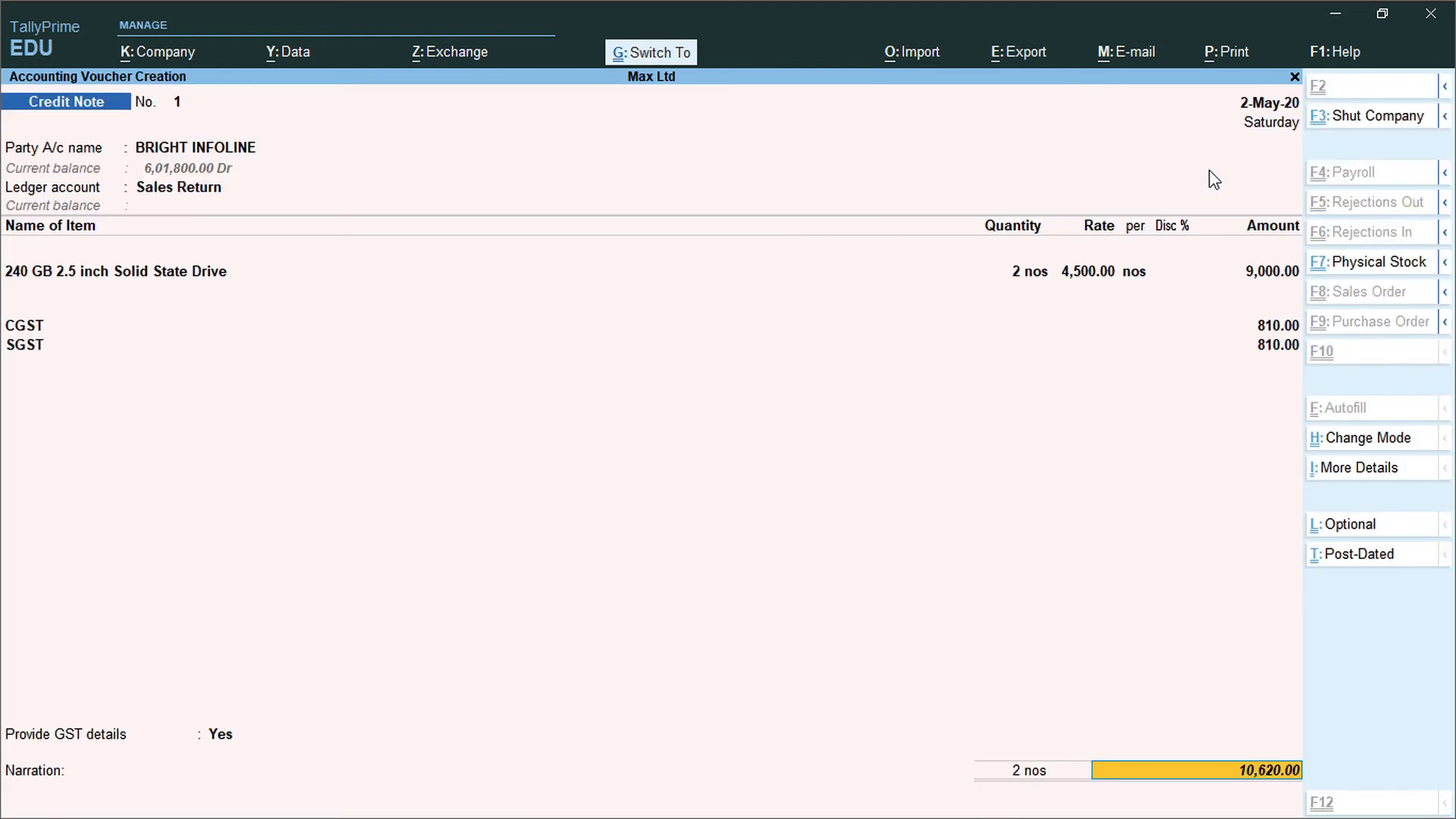
Adjust the credit note with Agst Ref in BRIGHT INFOLINE's bill-wise details, and save the voucher without a narration.
{"action": "key", "text": "ctrl+a"}
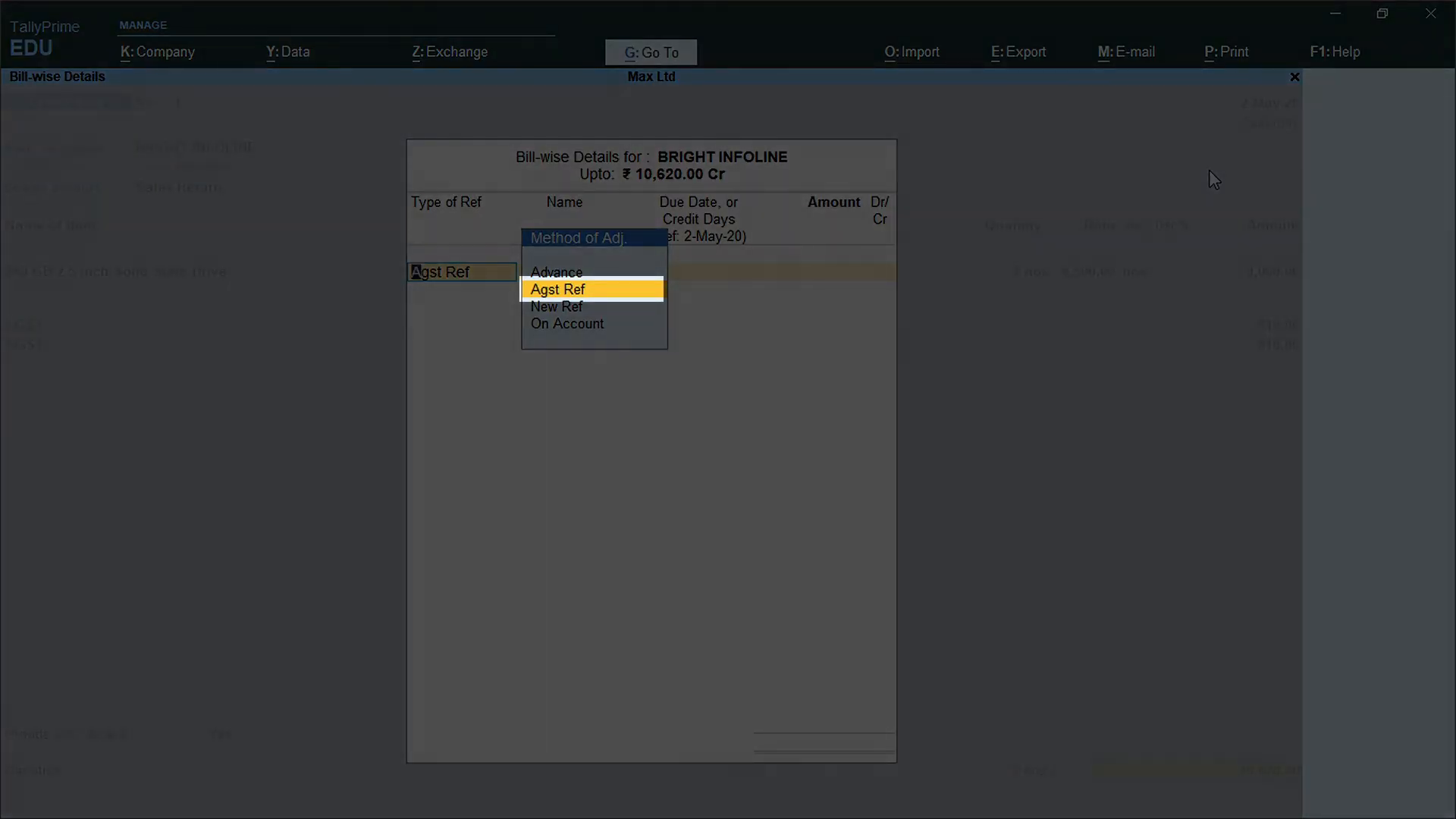
{"action": "key", "text": "Return"}
{"action": "key", "text": "Return"}
{"action": "key", "text": "Return"}
{"action": "key", "text": "Return"}
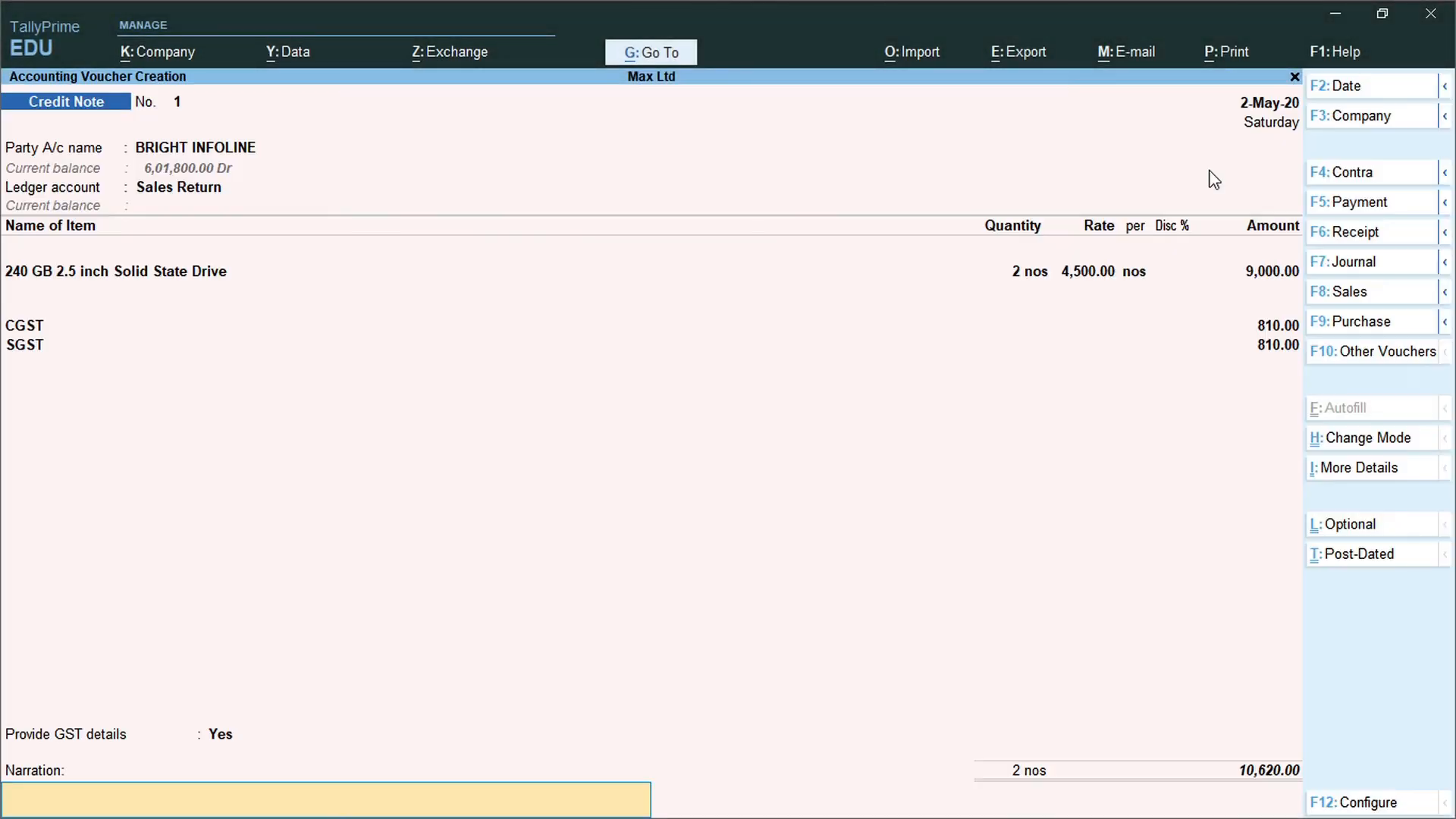
{"action": "key", "text": "Return"}
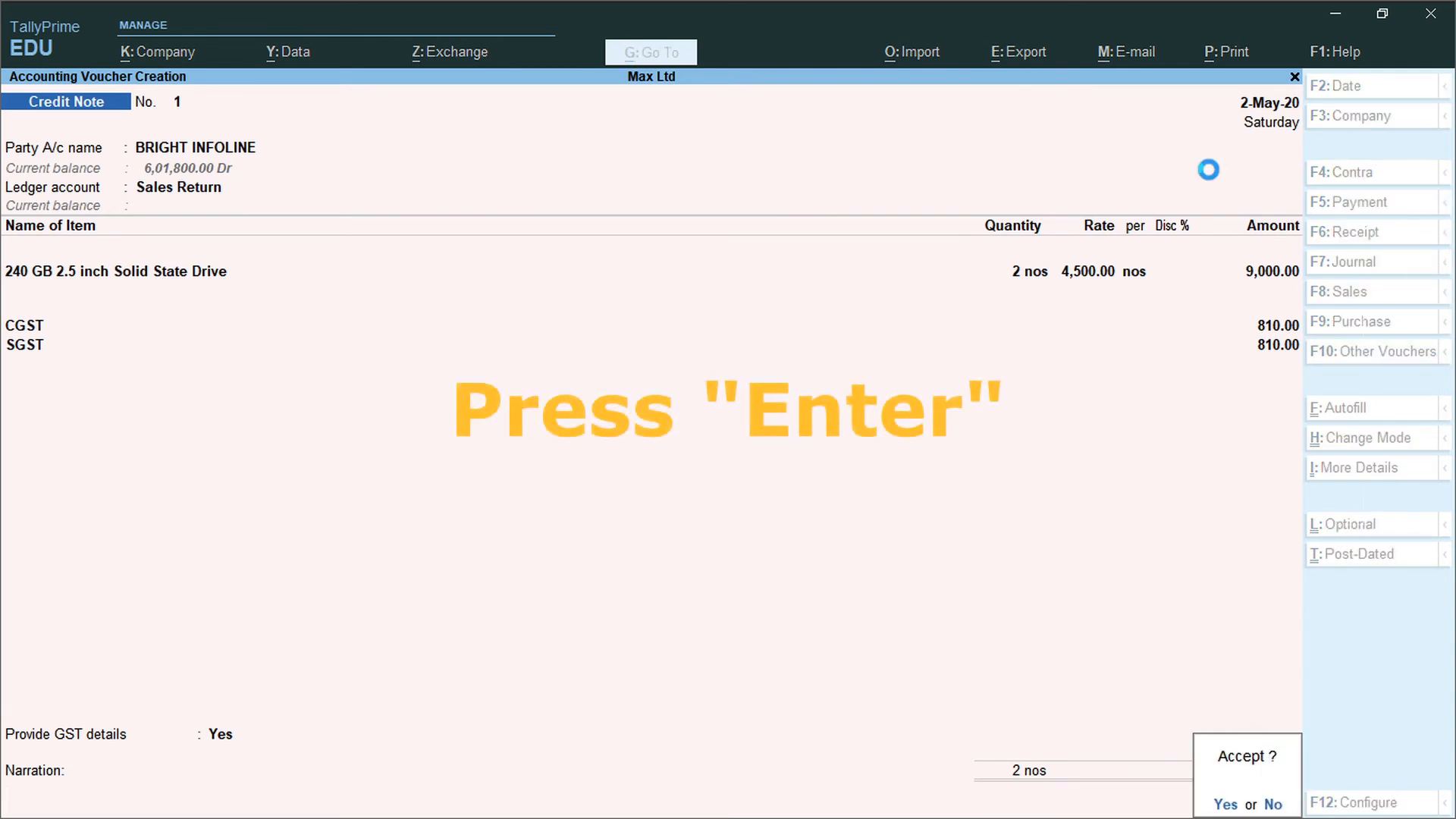
{"action": "key", "text": "Return"}
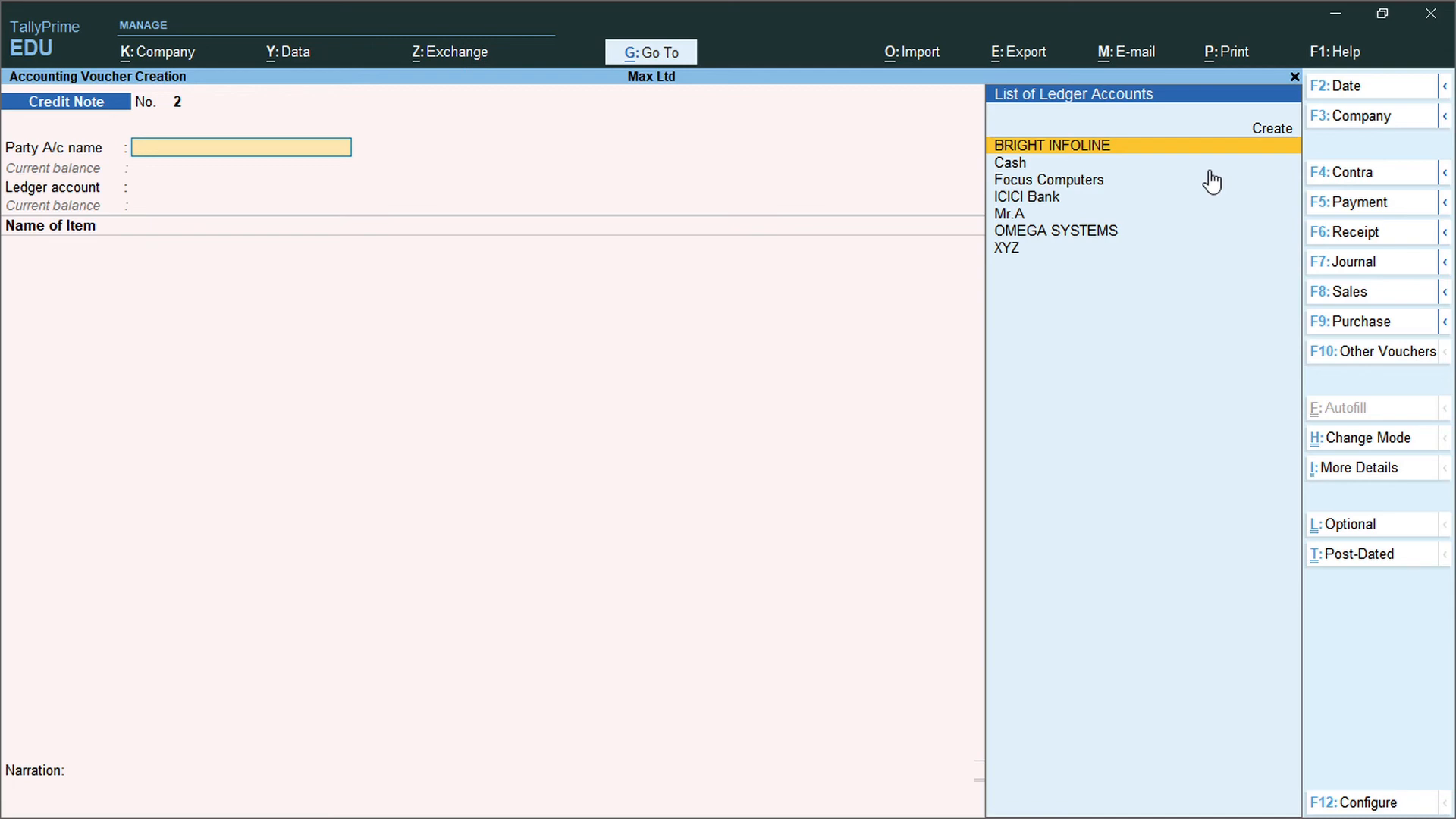
Look through the list of common reports from Balance Sheet down to Godown Summary.
{"action": "left_click", "coordinate": [661, 60]}
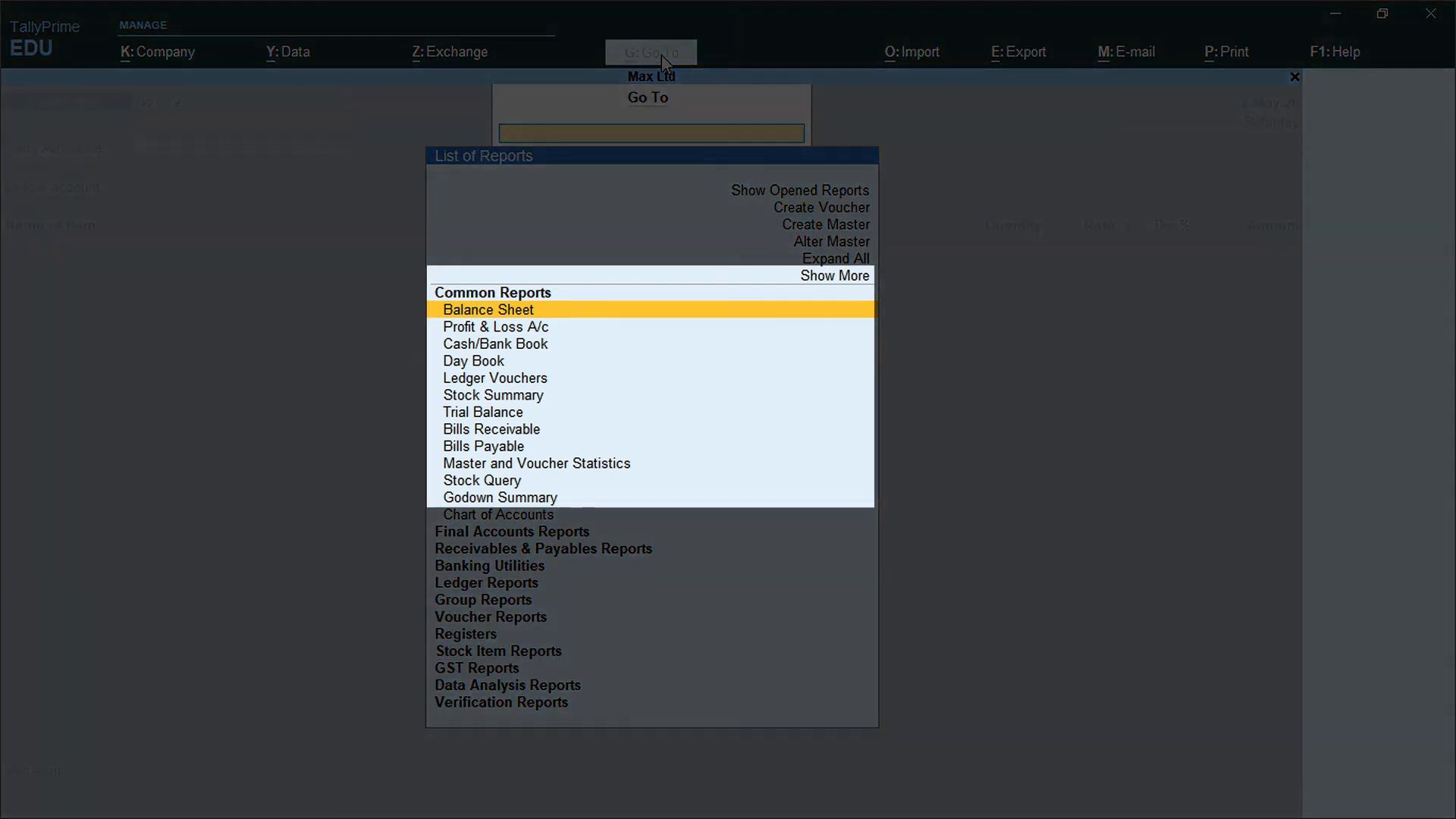
{"action": "key", "text": "Down"}
{"action": "key", "text": "Down"}
{"action": "key", "text": "Up"}
{"action": "key", "text": "Up"}
{"action": "key", "text": "Down"}
{"action": "key", "text": "Down"}
{"action": "key", "text": "Down"}
{"action": "key", "text": "Down"}
{"action": "key", "text": "Down"}
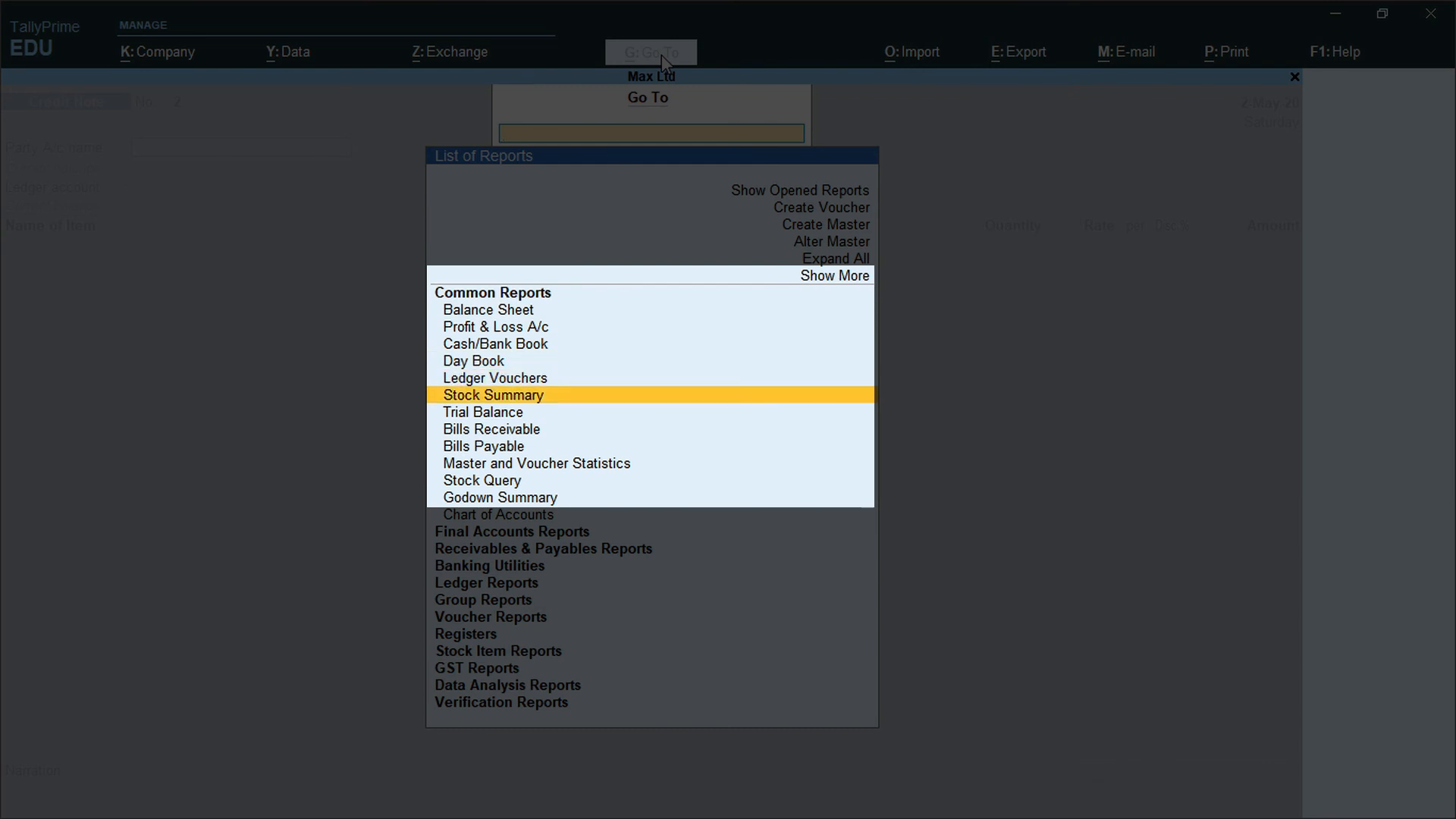
{"action": "key", "text": "Down"}
{"action": "key", "text": "Down"}
{"action": "key", "text": "Down"}
{"action": "key", "text": "Down"}
{"action": "key", "text": "Down"}
{"action": "key", "text": "Down"}
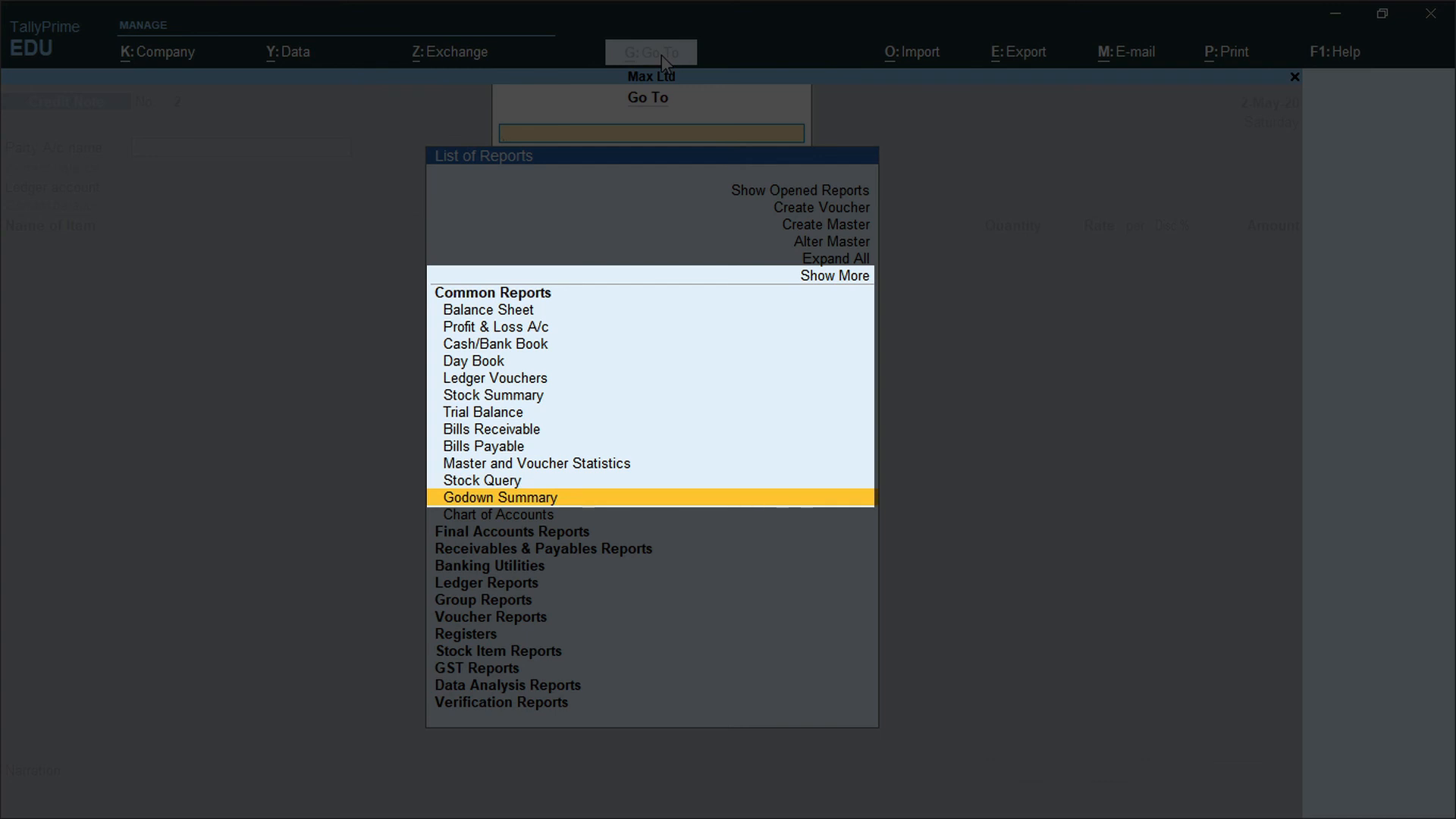
Open the Stock Summary report from the common reports.
{"action": "key", "text": "Up"}
{"action": "key", "text": "Up"}
{"action": "key", "text": "Up"}
{"action": "key", "text": "Up"}
{"action": "key", "text": "Up"}
{"action": "key", "text": "Up"}
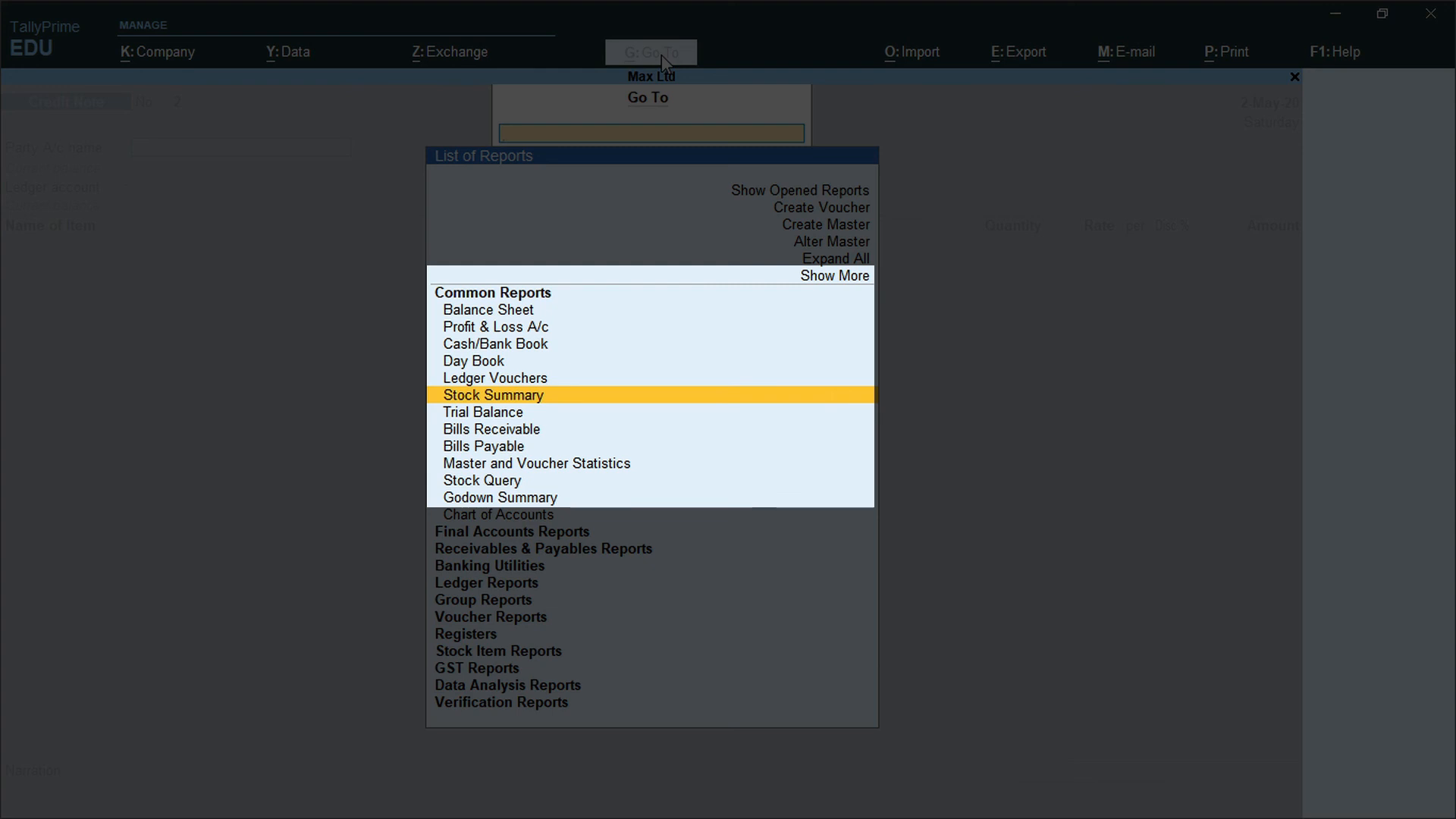
{"action": "key", "text": "Return"}
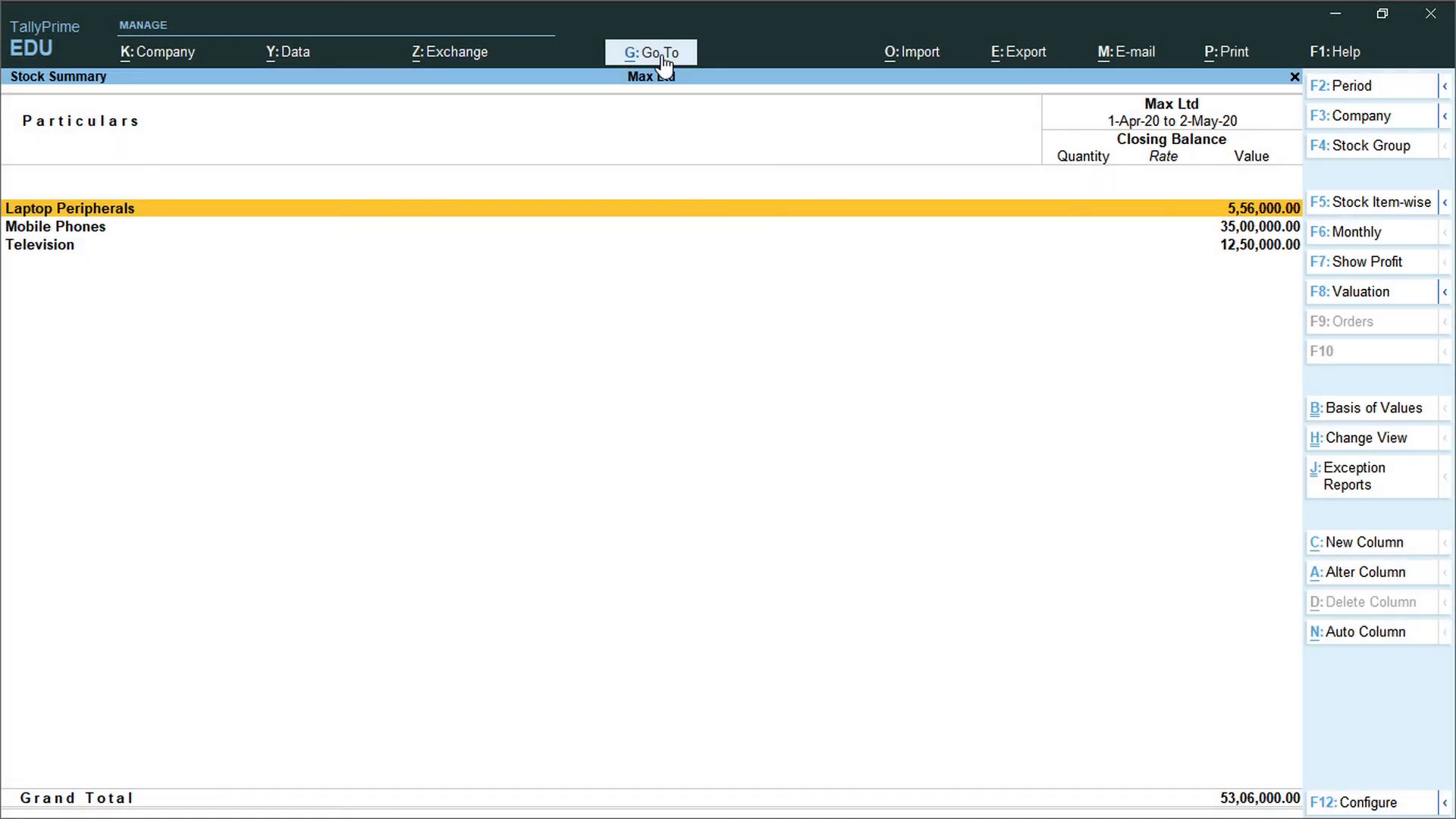
Open the Laptop Peripherals group in the stock summary and examine the closing stock of its drives and batteries.
{"action": "key", "text": "Down"}
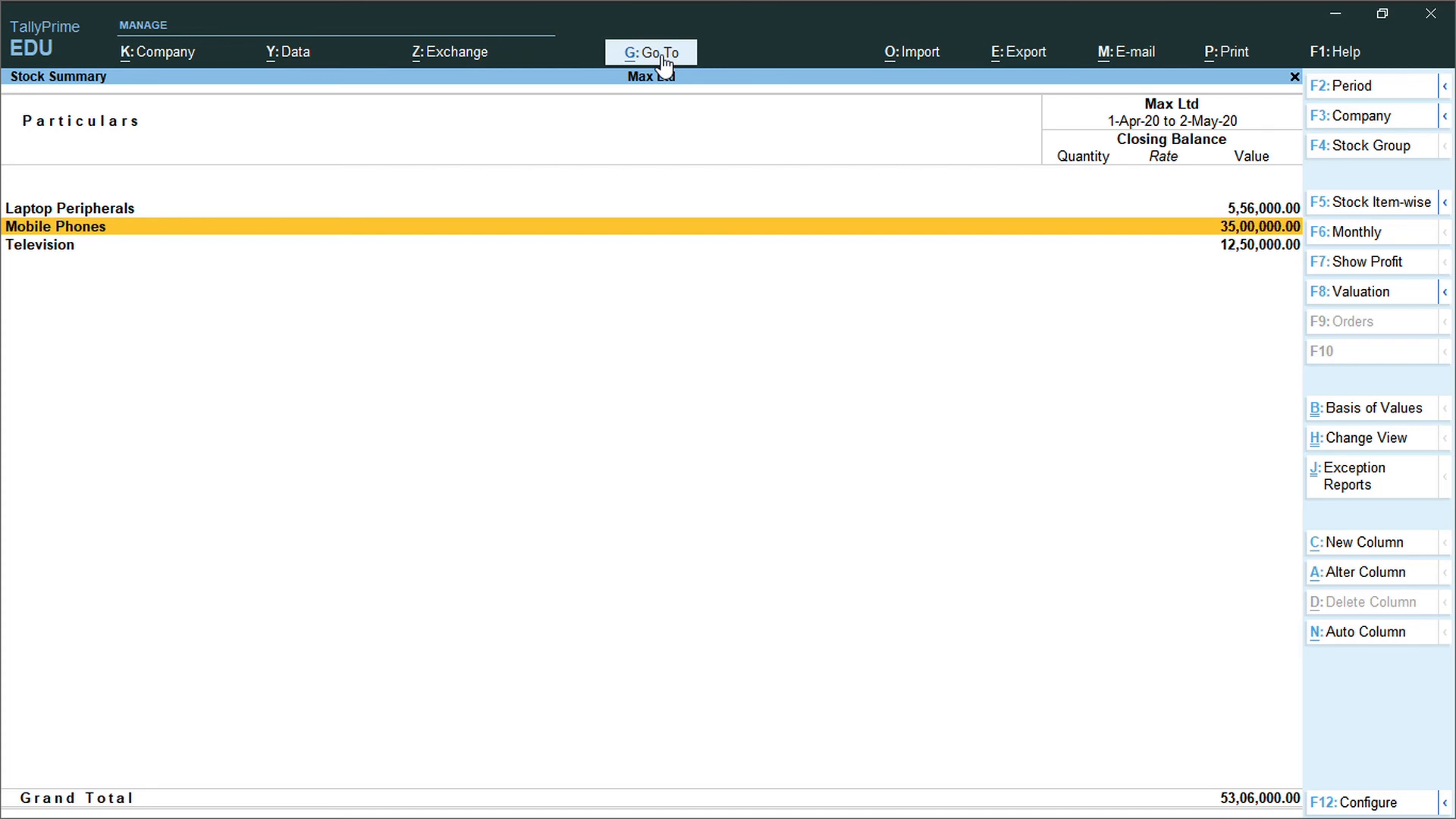
{"action": "key", "text": "Up"}
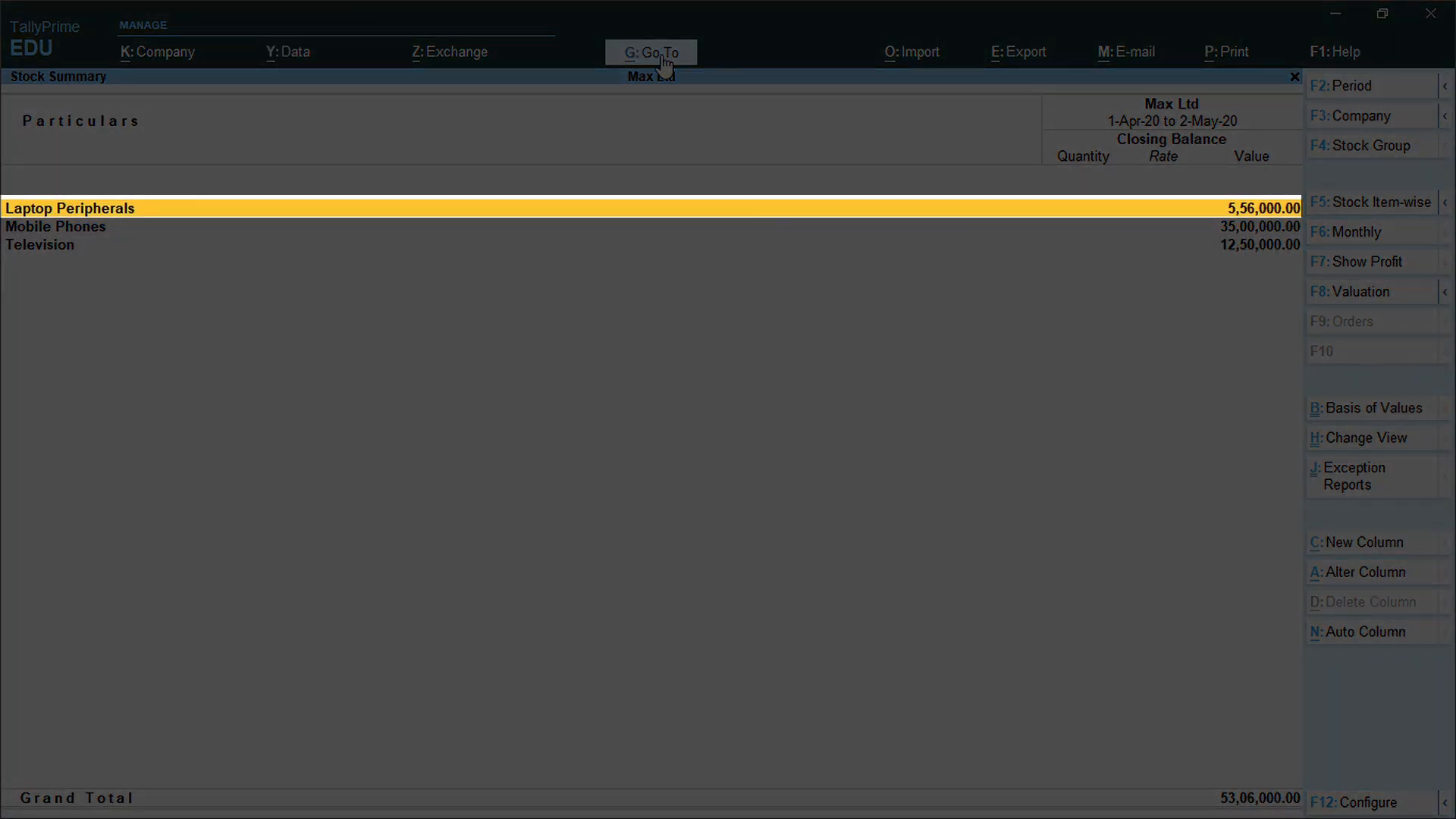
{"action": "key", "text": "Down"}
{"action": "key", "text": "Up"}
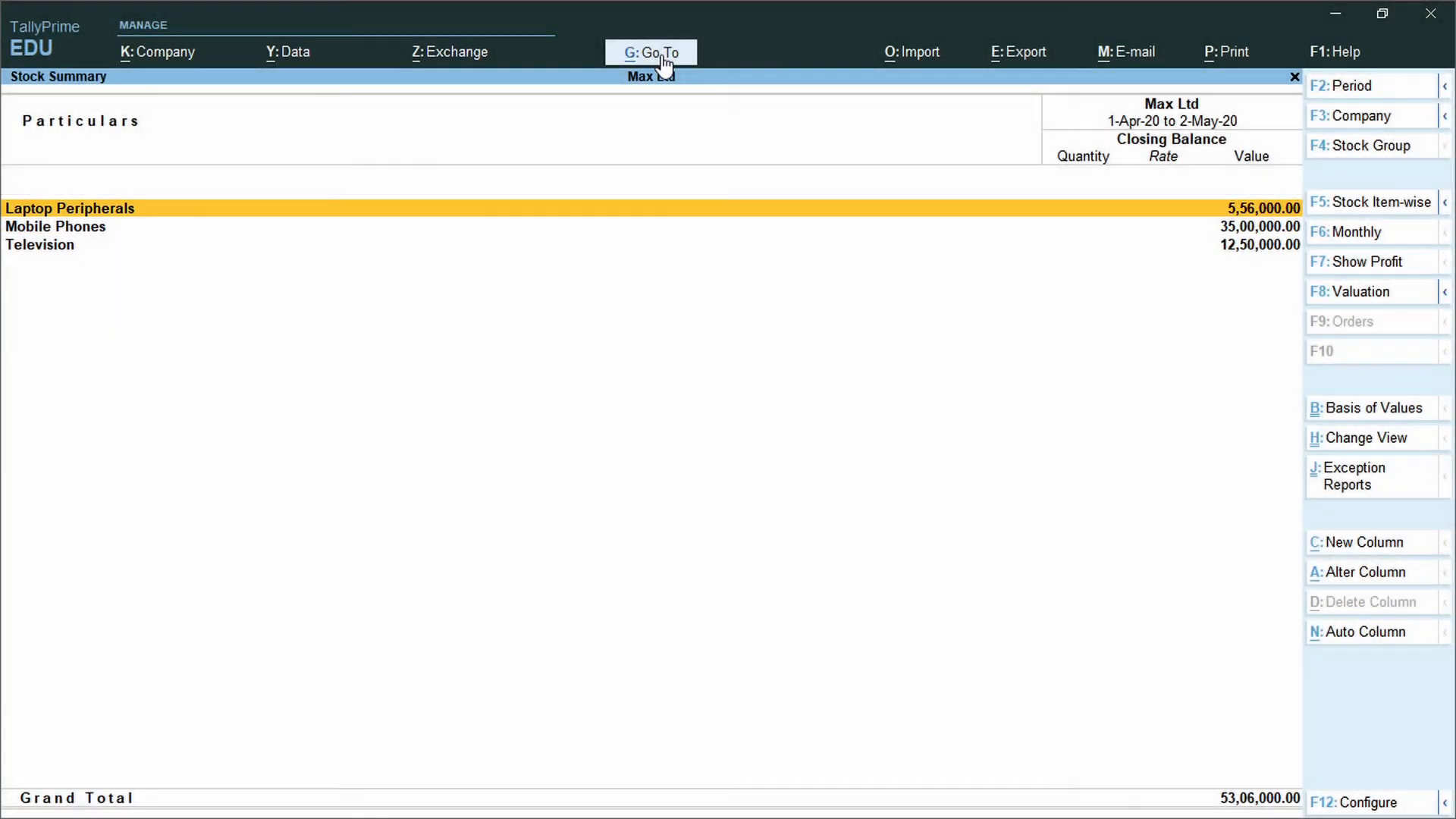
{"action": "key", "text": "Return"}
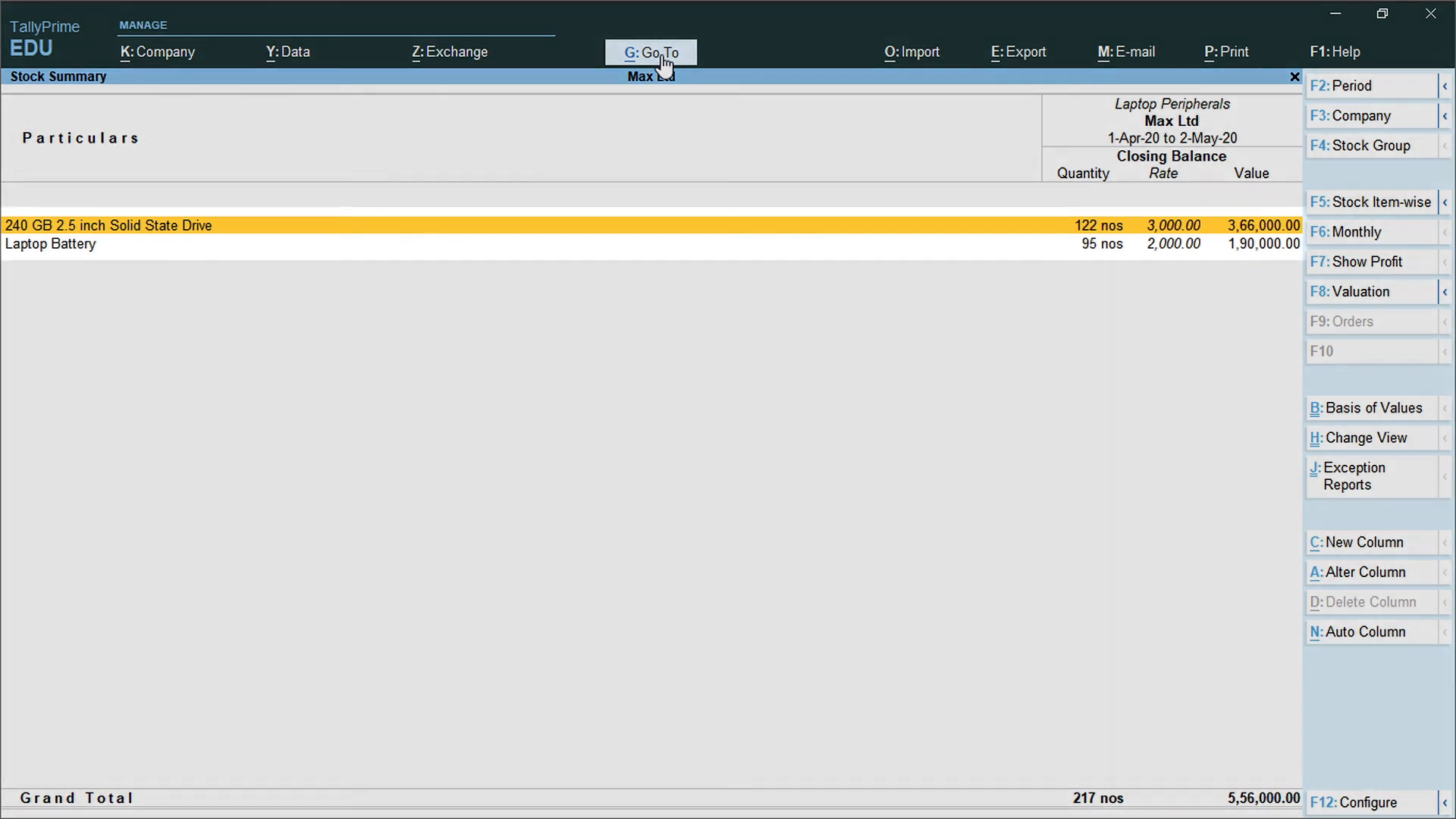
{"action": "key", "text": "Down"}
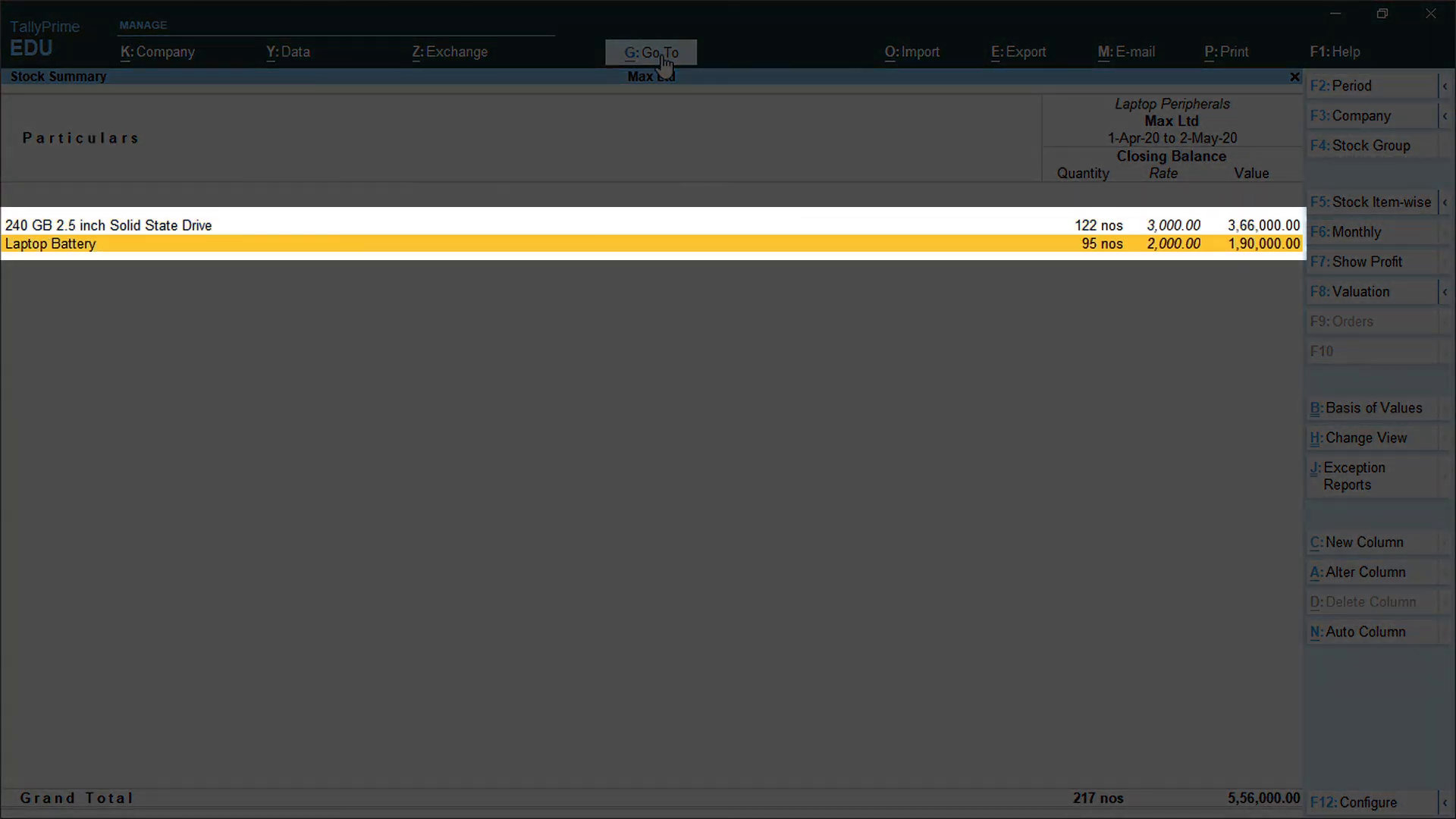